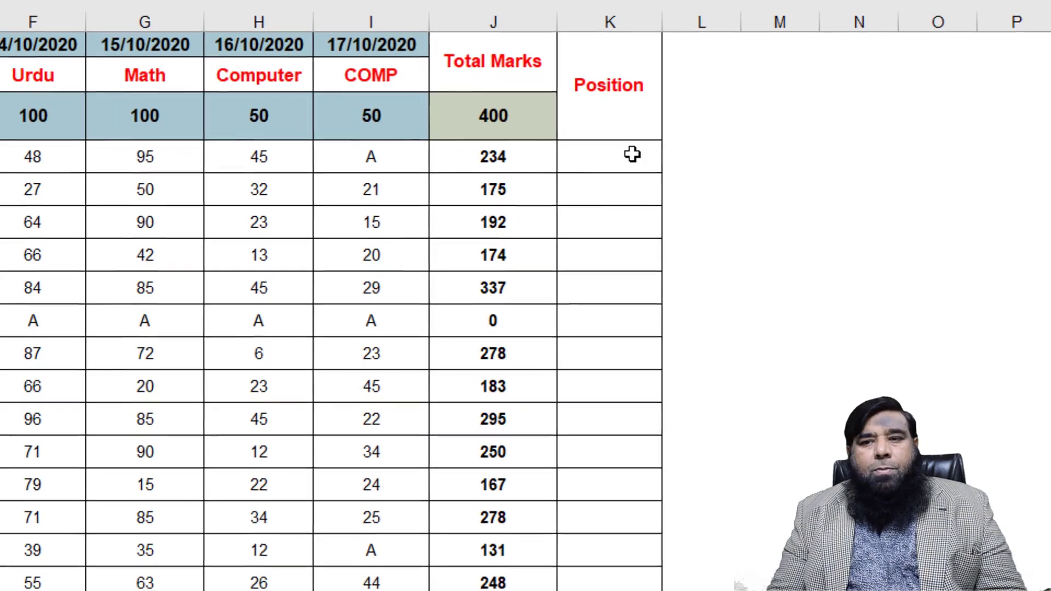
Enter the formula =RANK(J5,J5:J24) in cell K5 to rank the first student's total marks.
{"action": "left_click", "coordinate": [697, 200]}
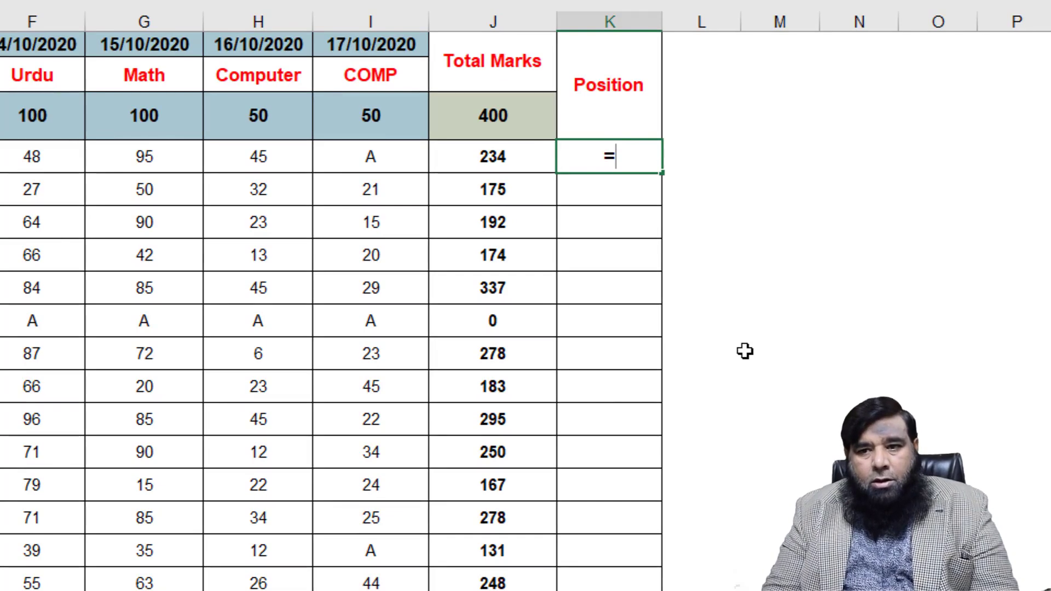
{"action": "type", "text": "RAN"}
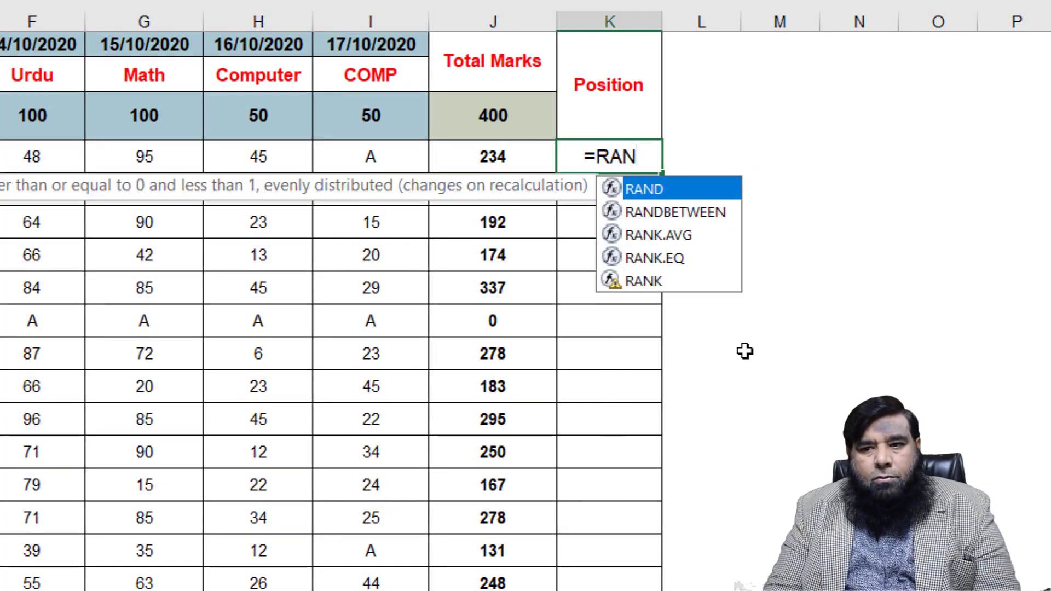
{"action": "type", "text": "K("}
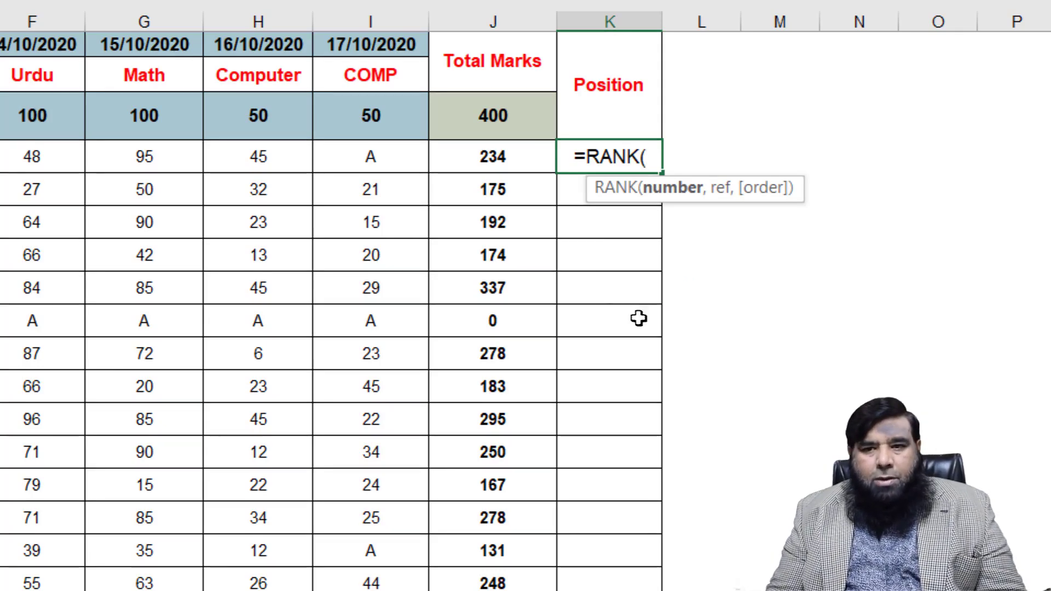
{"action": "left_click", "coordinate": [531, 158]}
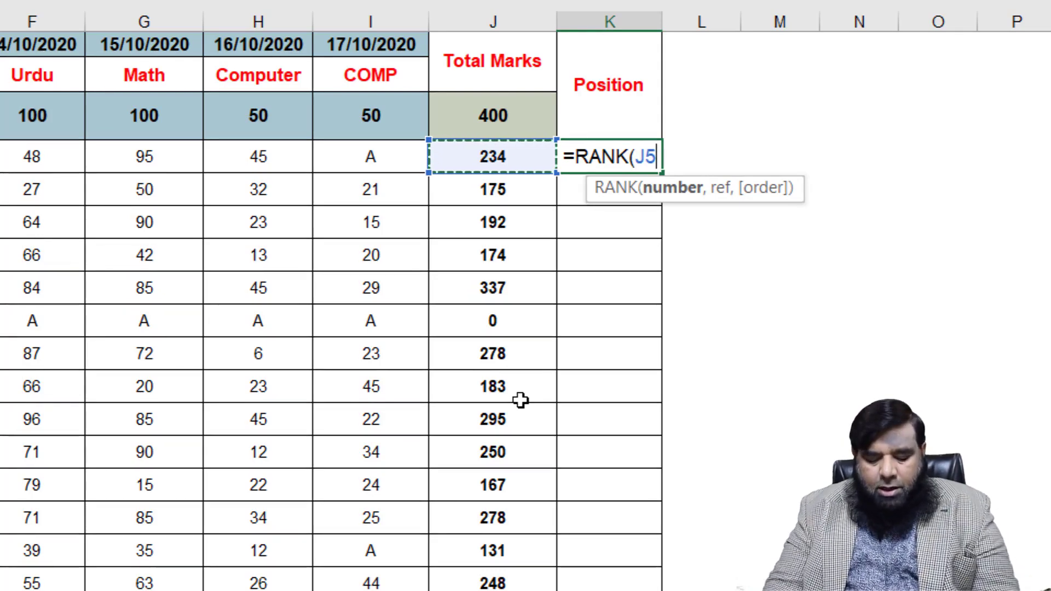
{"action": "type", "text": ","}
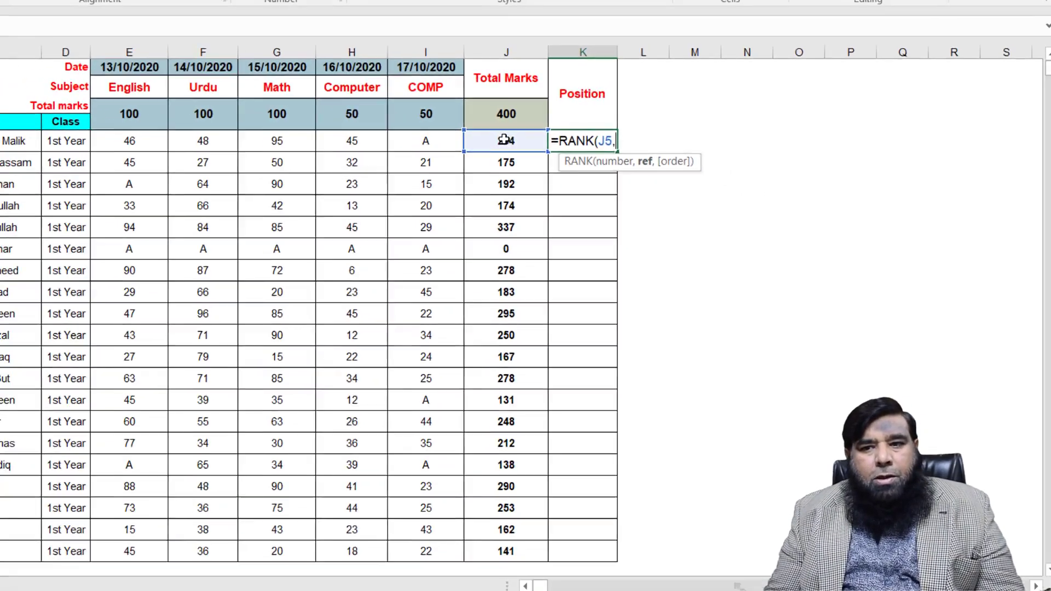
{"action": "left_click_drag", "start_coordinate": [497, 158], "coordinate": [491, 260]}
{"action": "left_click_drag", "start_coordinate": [505, 207], "coordinate": [506, 543]}
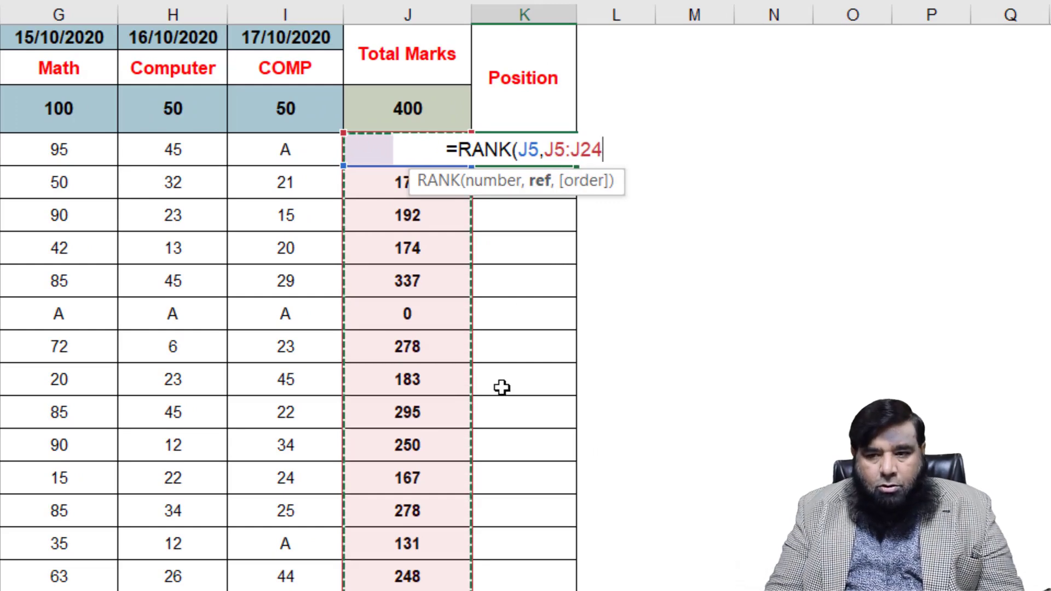
{"action": "type", "text": ")"}
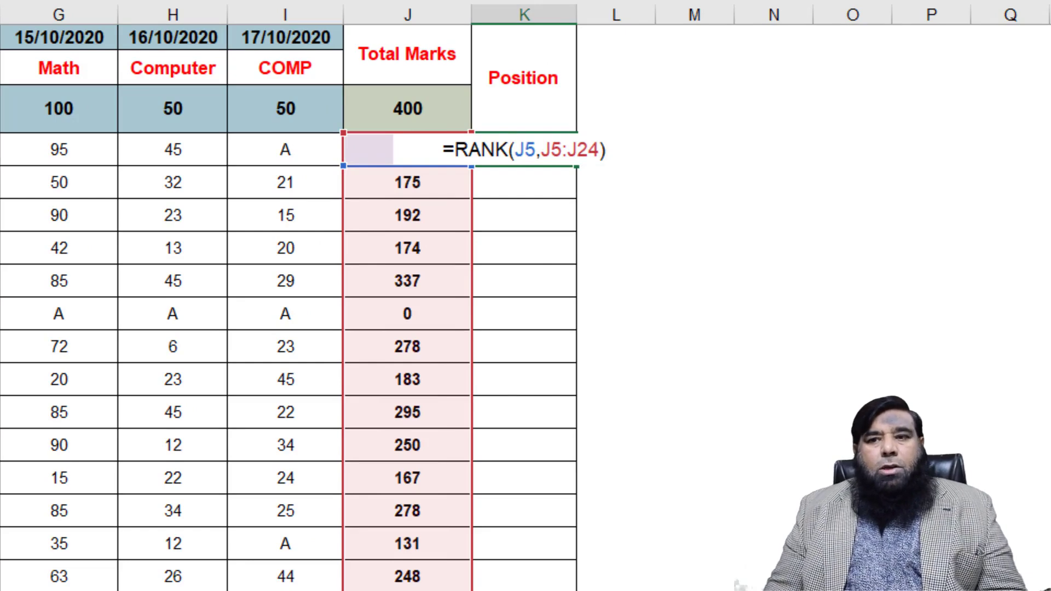
{"action": "key", "text": "Return"}
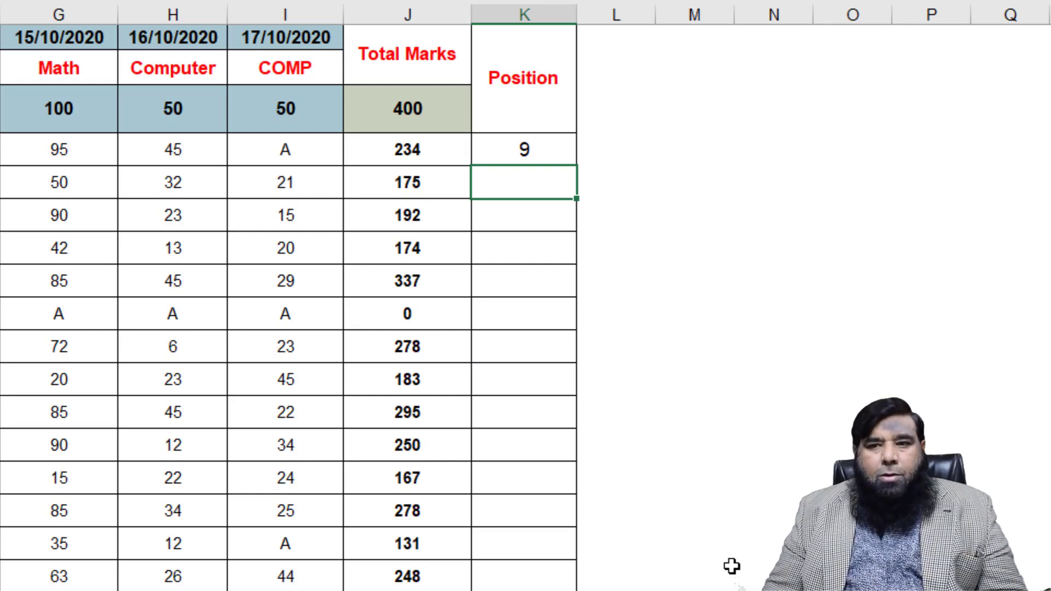
Make the ranking range in K5 absolute so the formula reads =RANK(J5,$J$5:$J$24).
{"action": "key", "text": "Up"}
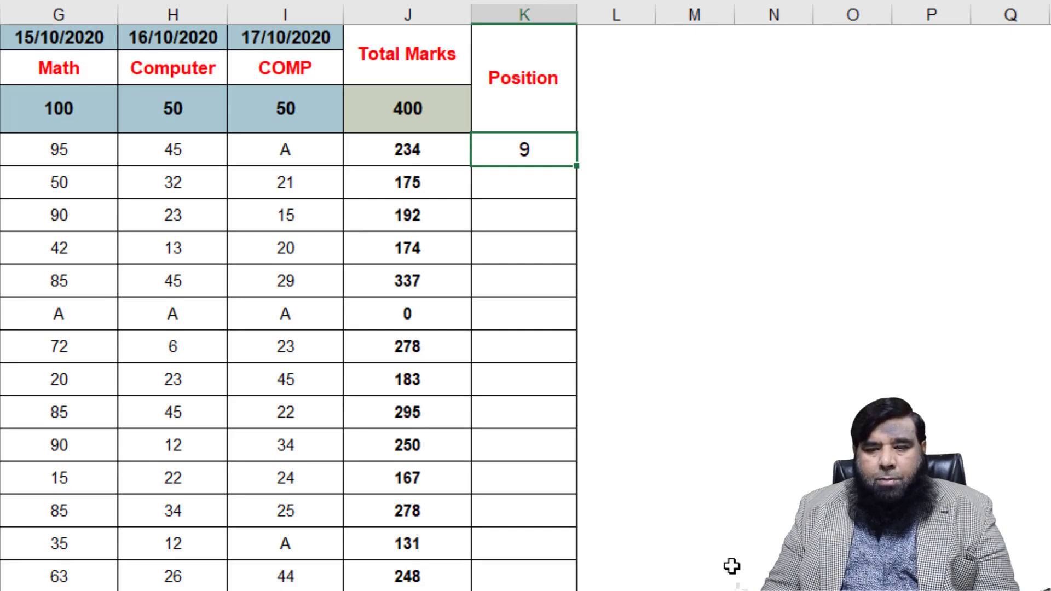
{"action": "key", "text": "F2"}
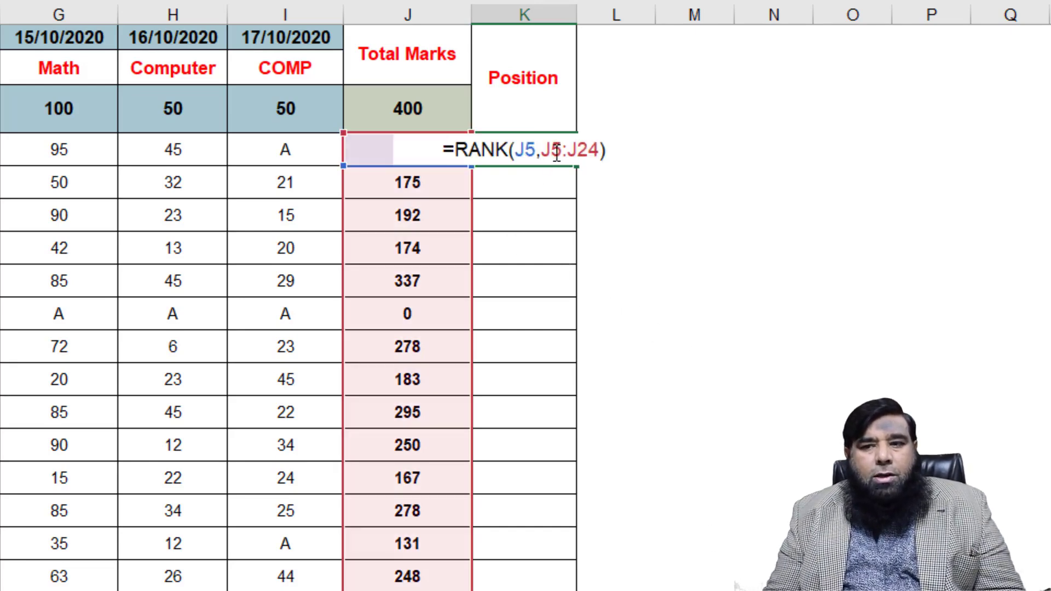
{"action": "left_click", "coordinate": [553, 149]}
{"action": "key", "text": "F4"}
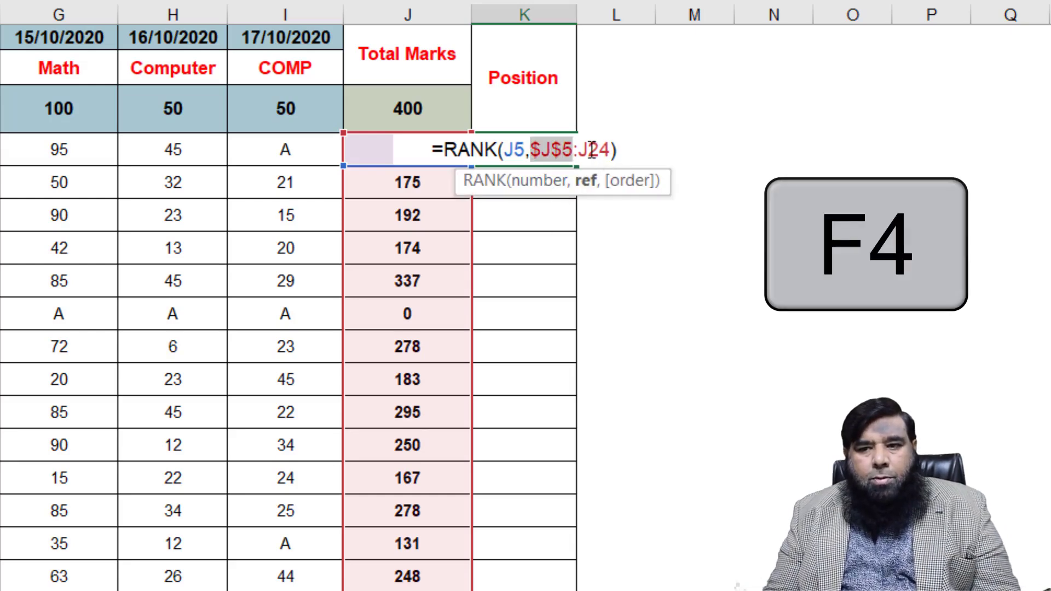
{"action": "left_click", "coordinate": [592, 149]}
{"action": "key", "text": "F4"}
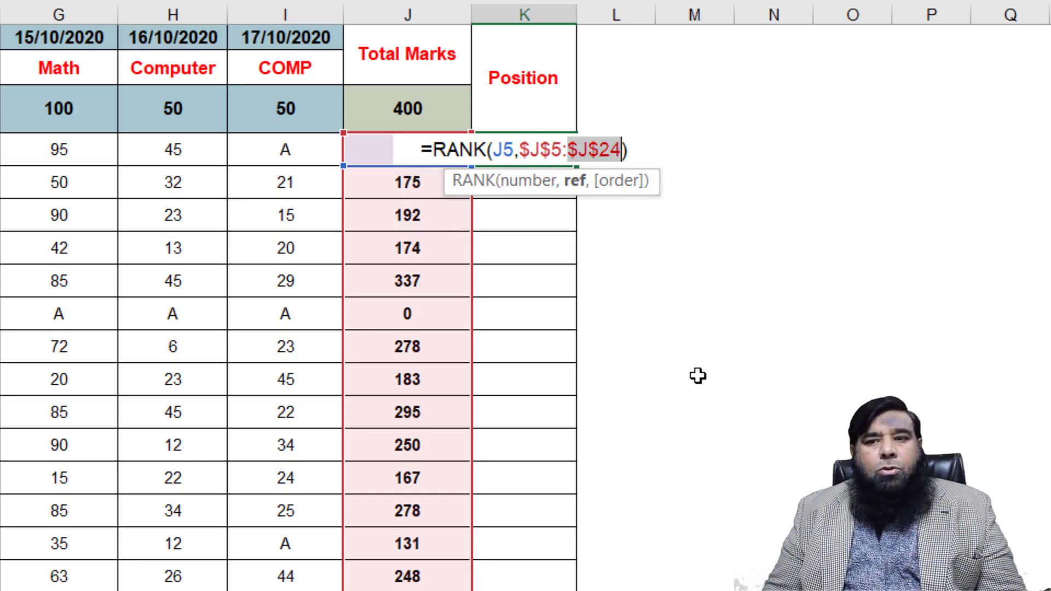
{"action": "key", "text": "Return"}
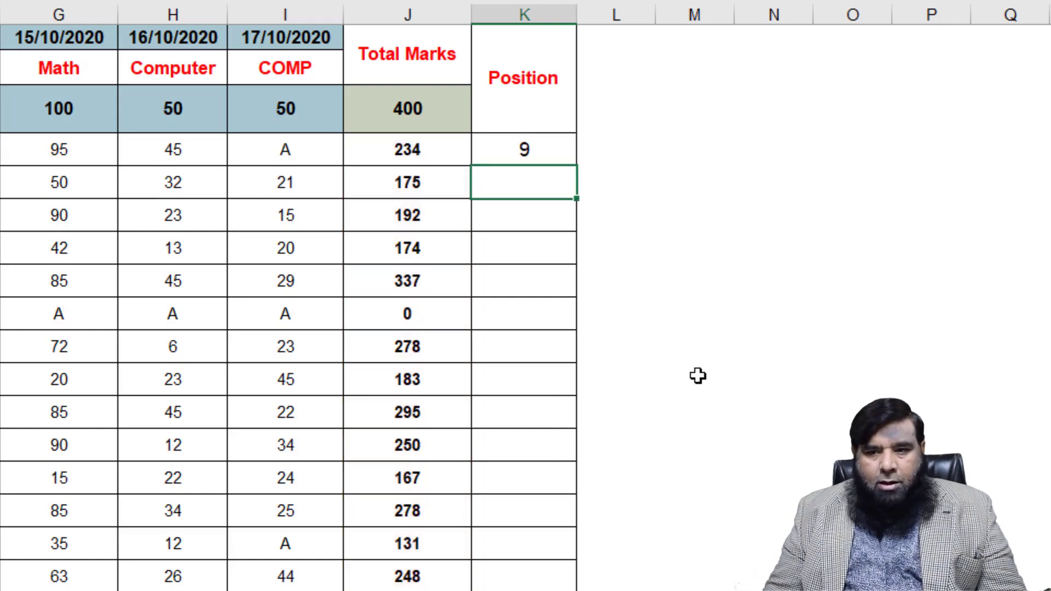
Fill the RANK formula from K5 down the Position column through K24.
{"action": "key", "text": "Up"}
{"action": "key", "text": "shift+Down"}
{"action": "key", "text": "shift+Down"}
{"action": "key", "text": "shift+Down"}
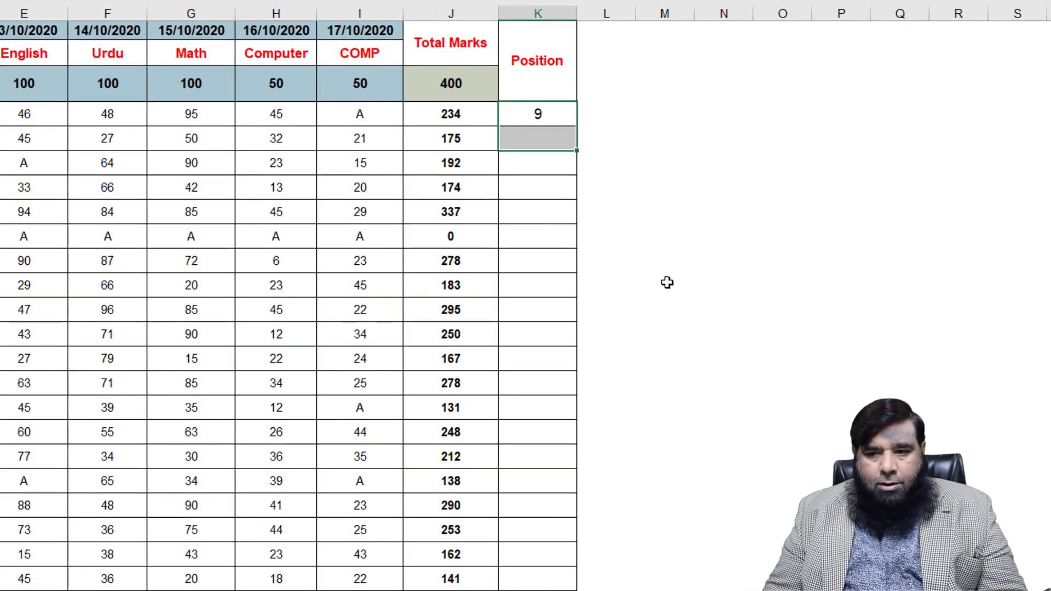
{"action": "key", "text": "shift+Down"}
{"action": "key", "text": "shift+Down"}
{"action": "key", "text": "shift+Down"}
{"action": "key", "text": "shift+Down"}
{"action": "key", "text": "shift+Down"}
{"action": "key", "text": "shift+Down"}
{"action": "key", "text": "shift+Down"}
{"action": "key", "text": "shift+Down"}
{"action": "key", "text": "shift+Down"}
{"action": "key", "text": "shift+Down"}
{"action": "key", "text": "shift+Down"}
{"action": "key", "text": "shift+Down"}
{"action": "key", "text": "shift+Down"}
{"action": "key", "text": "shift+Down"}
{"action": "key", "text": "shift+Down"}
{"action": "key", "text": "shift+Down"}
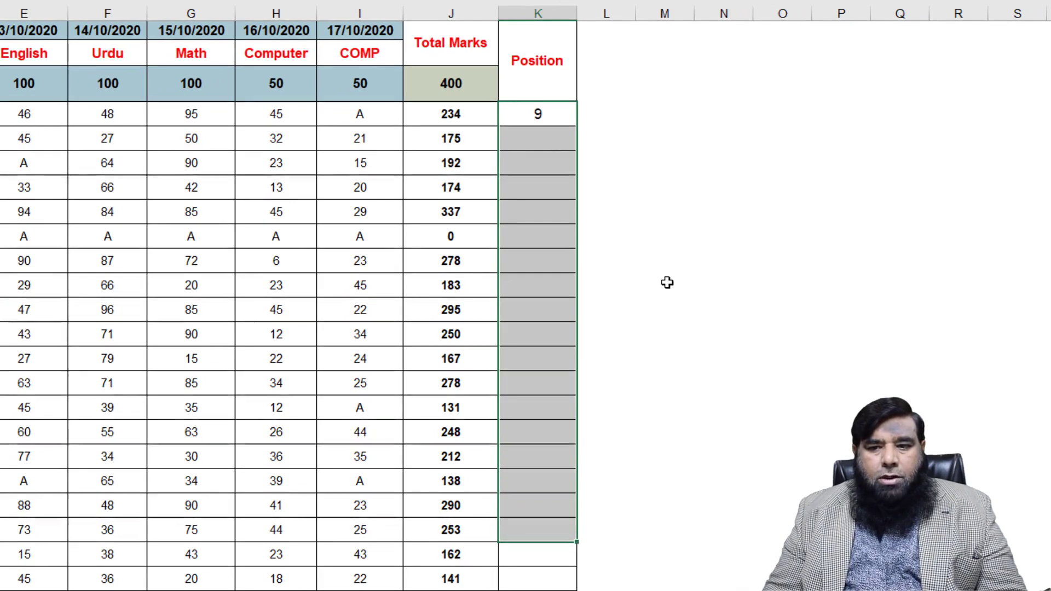
{"action": "key", "text": "ctrl+d"}
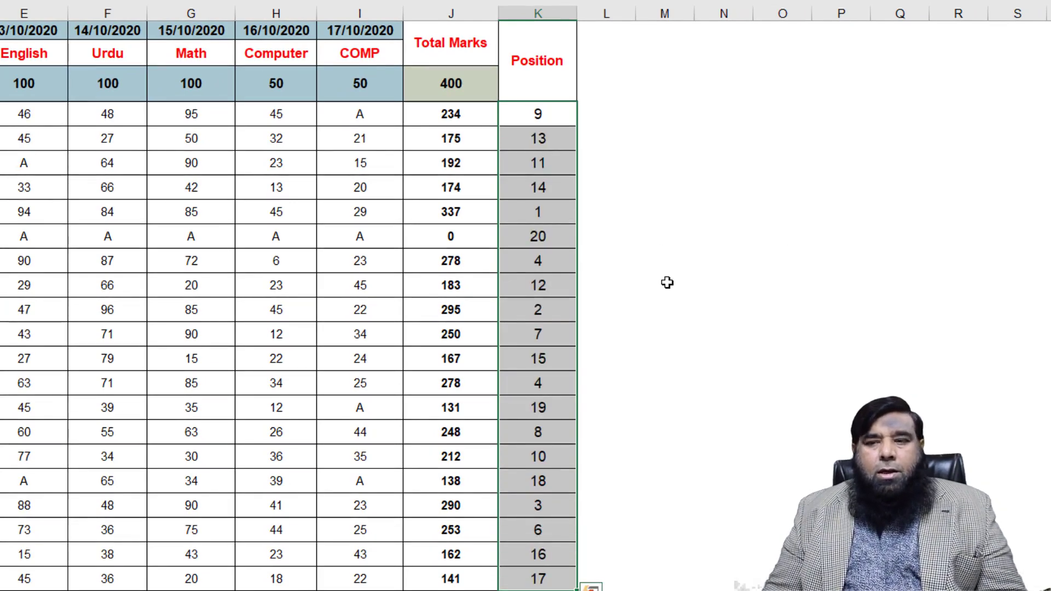
{"action": "left_click", "coordinate": [744, 213]}
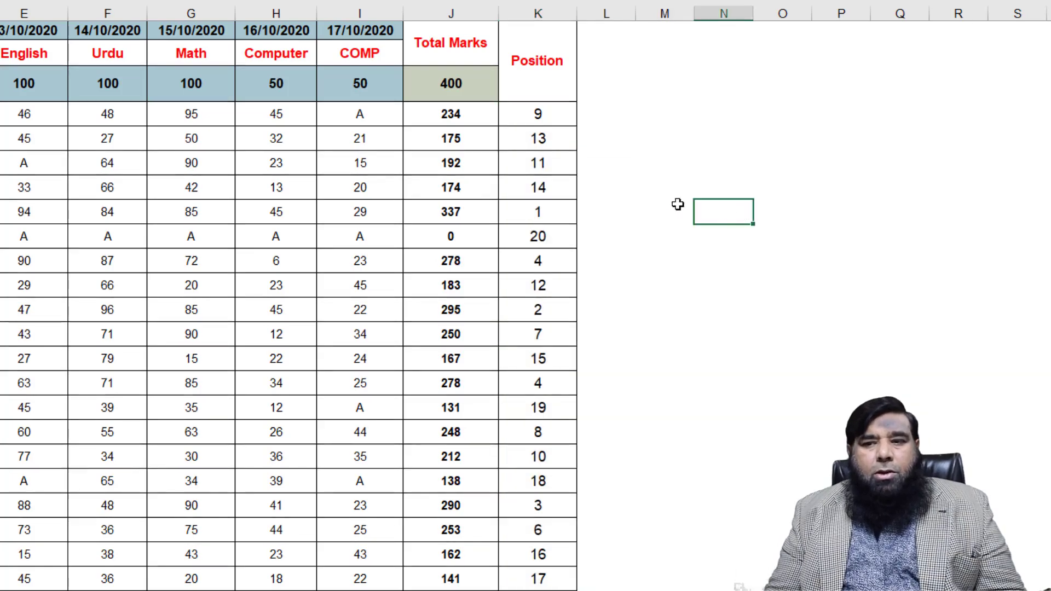
Check the cells holding the first, second and third ranks in the Position column.
{"action": "left_click", "coordinate": [518, 216]}
{"action": "left_click", "coordinate": [521, 312]}
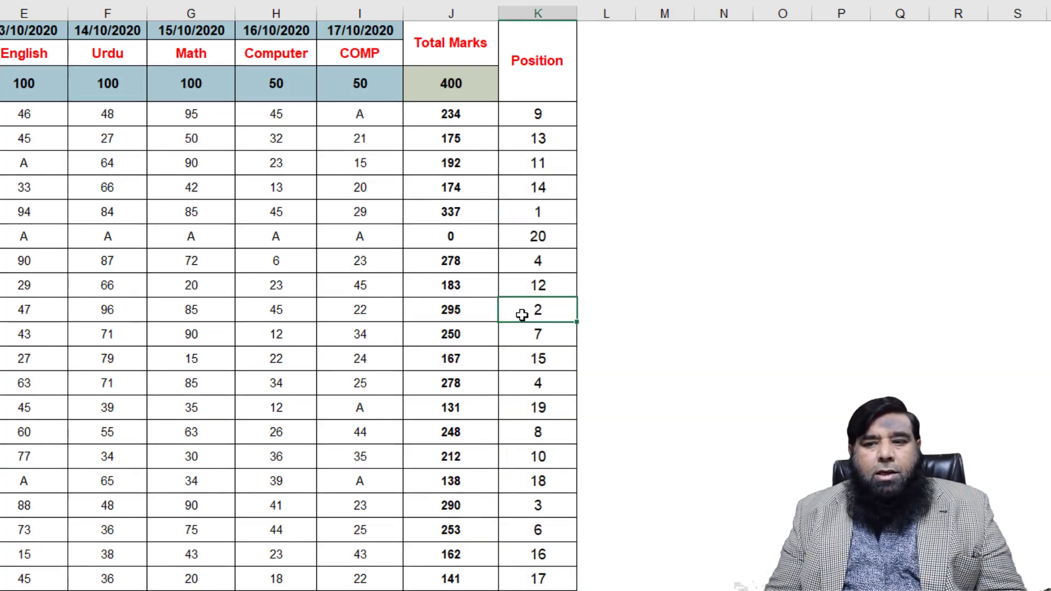
{"action": "left_click", "coordinate": [539, 510]}
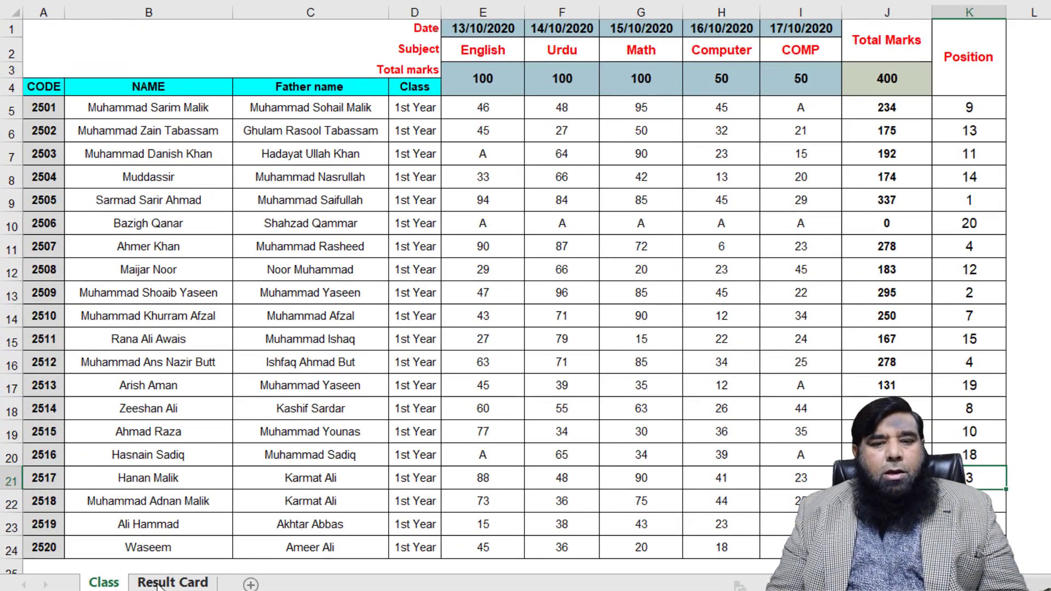
Examine the Result Card sheet's Code, Student Name and Father's Name fields and compare them with the Class sheet's columns.
{"action": "left_click", "coordinate": [157, 583]}
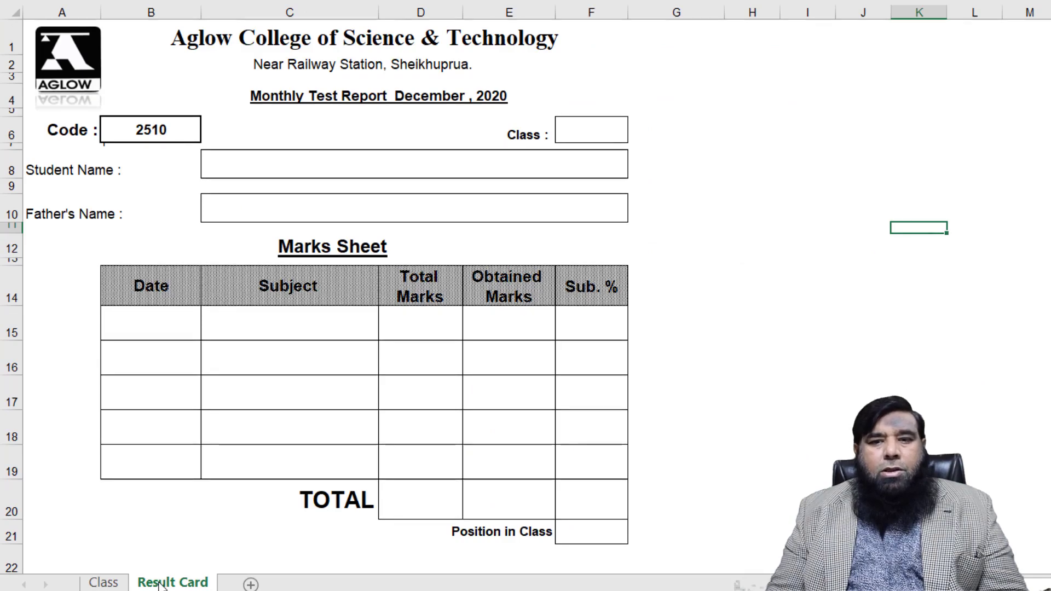
{"action": "left_click", "coordinate": [163, 135]}
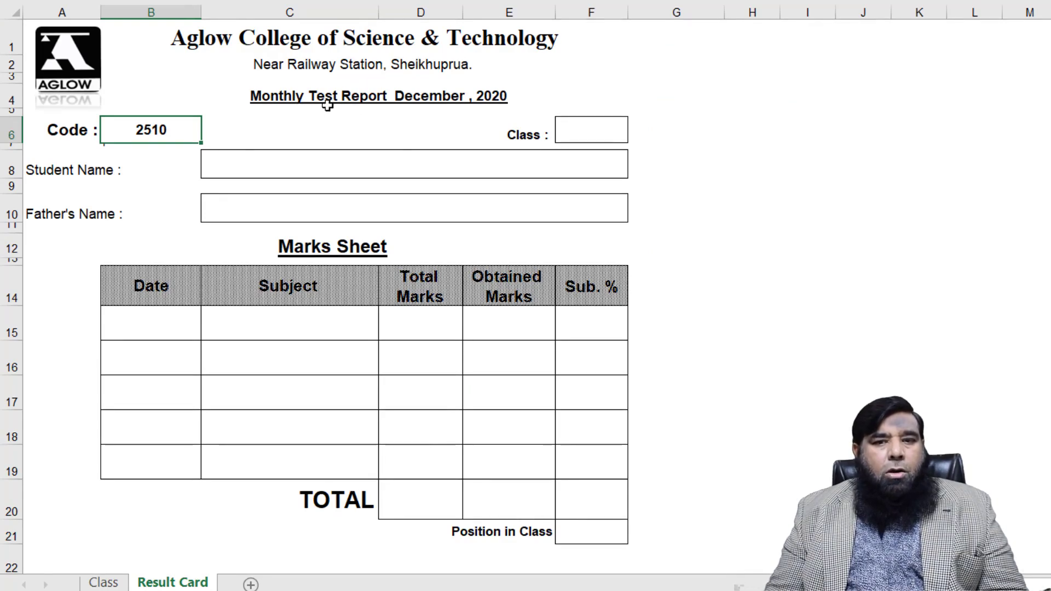
{"action": "left_click", "coordinate": [285, 168]}
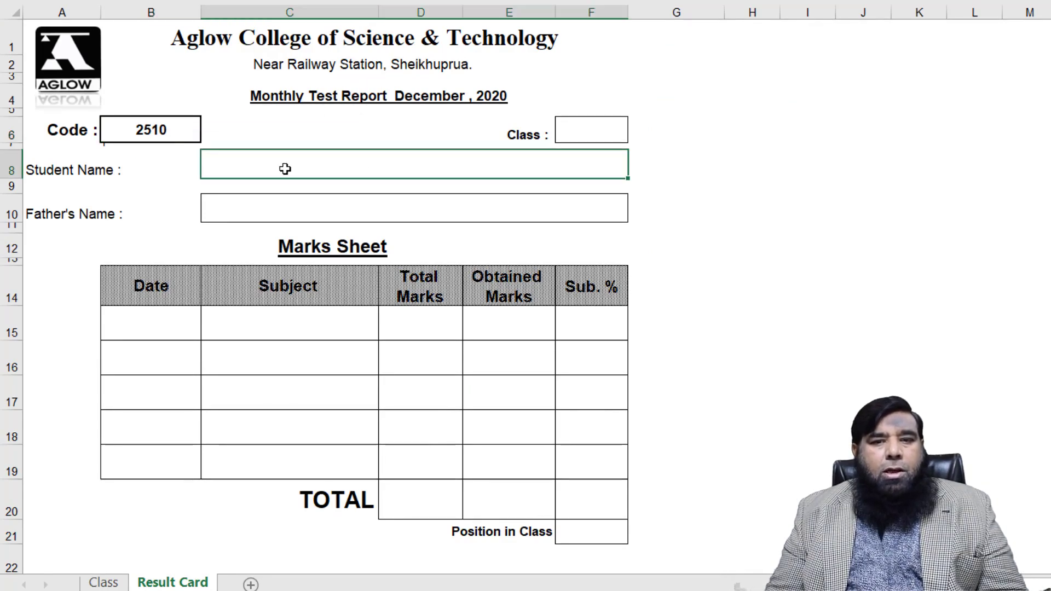
{"action": "left_click", "coordinate": [263, 204]}
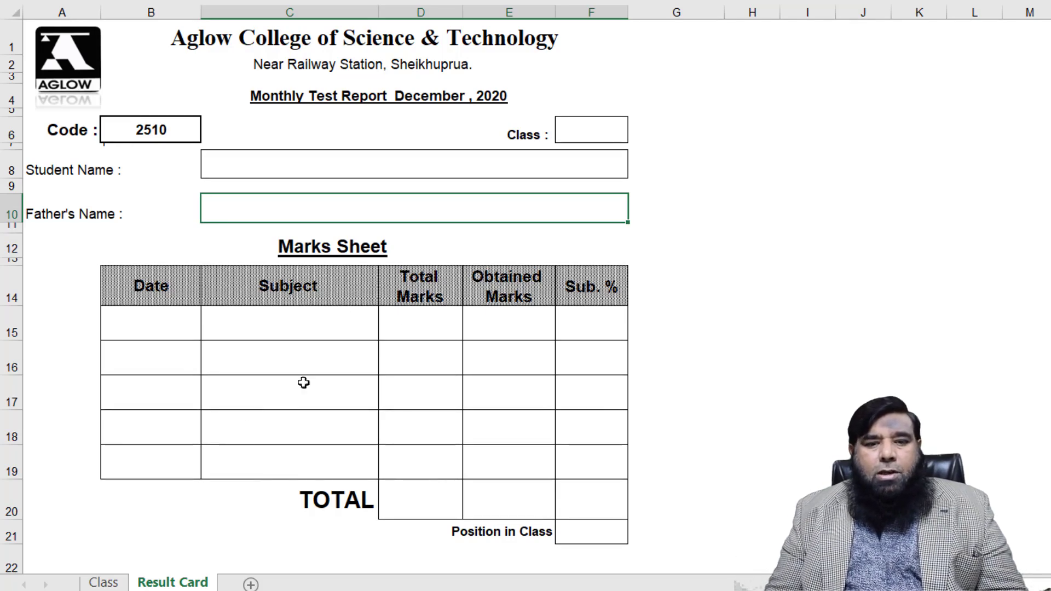
{"action": "left_click", "coordinate": [104, 582]}
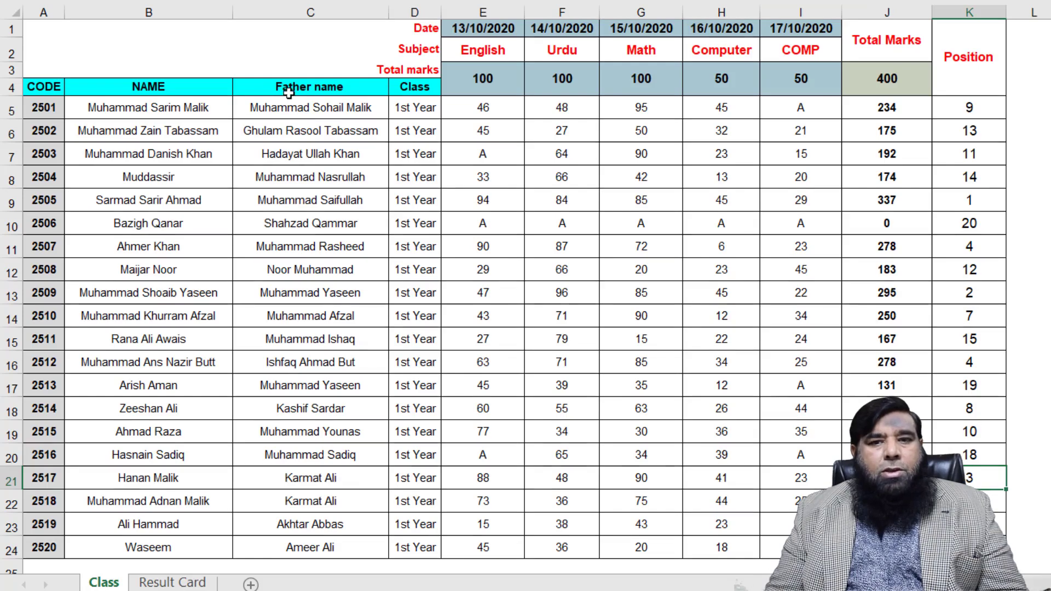
{"action": "left_click", "coordinate": [160, 583]}
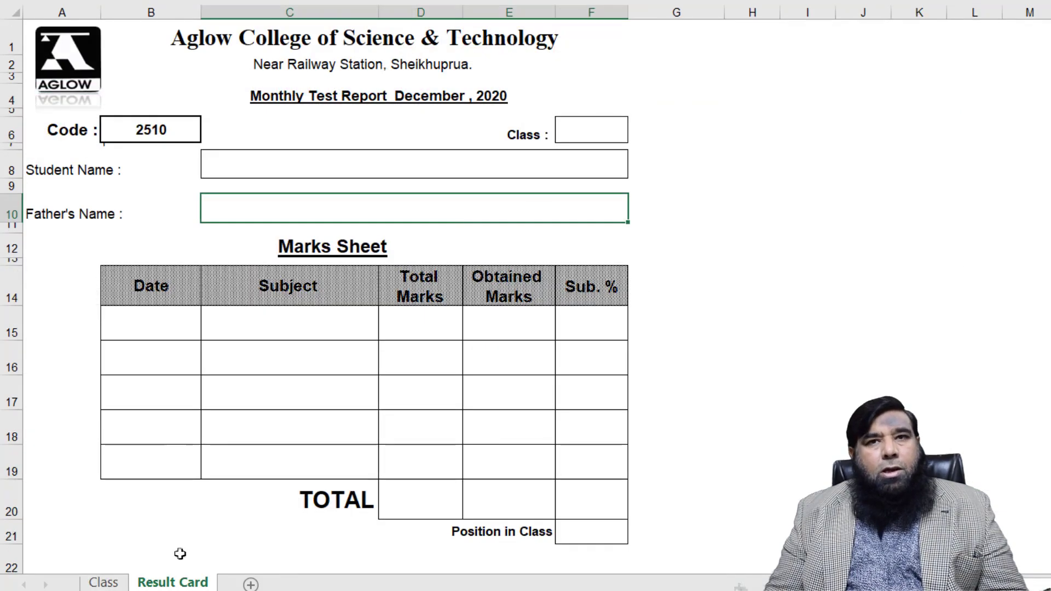
Enter the same-sheet reference =A6 in cell I4 of the Result Card sheet and inspect its formula.
{"action": "left_click", "coordinate": [832, 101]}
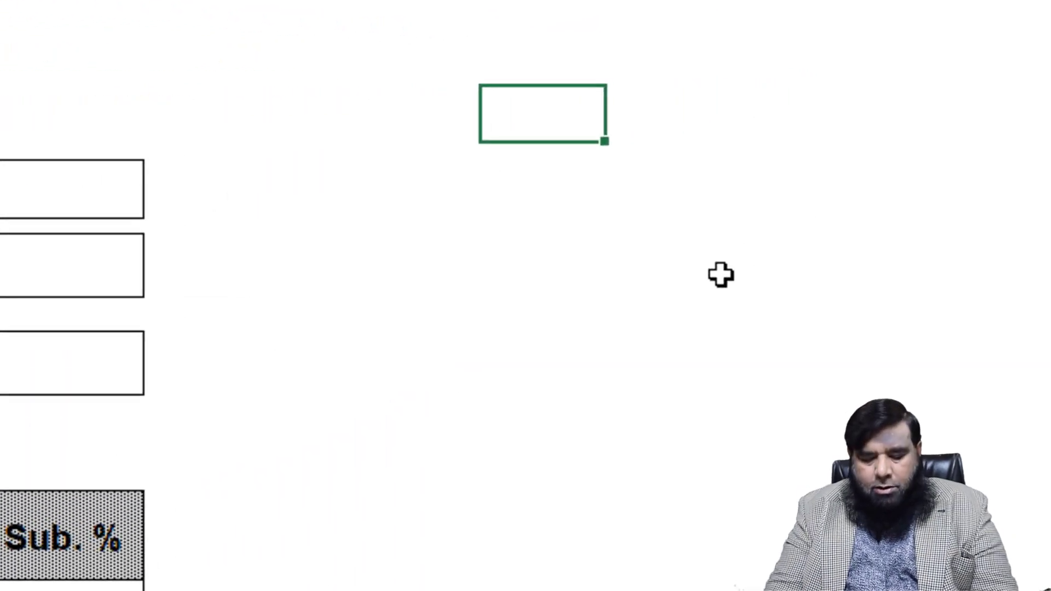
{"action": "type", "text": "="}
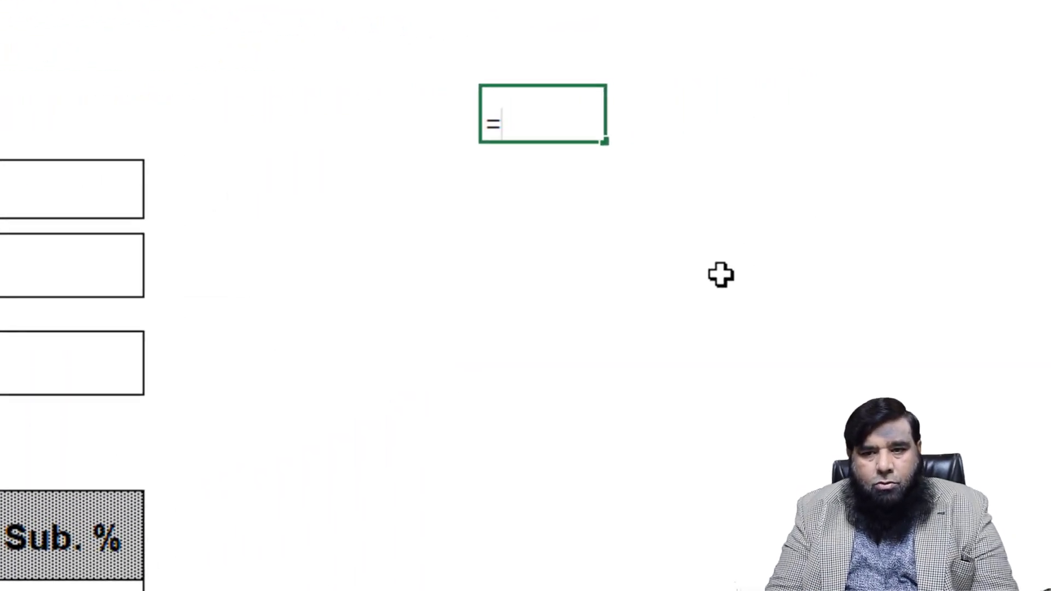
{"action": "type", "text": "a"}
{"action": "key", "text": "BackSpace"}
{"action": "type", "text": "a"}
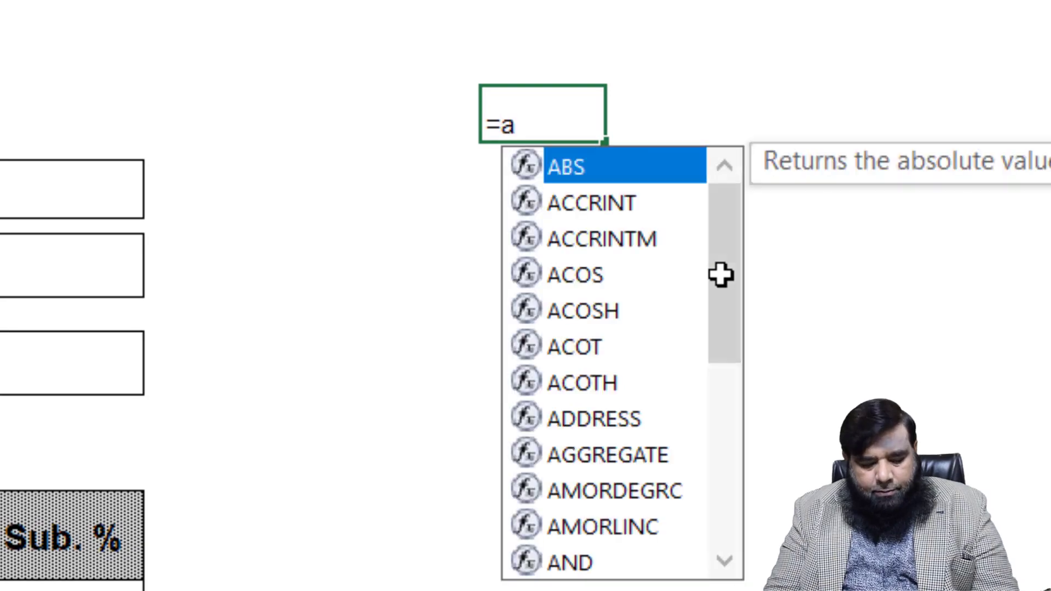
{"action": "type", "text": "6"}
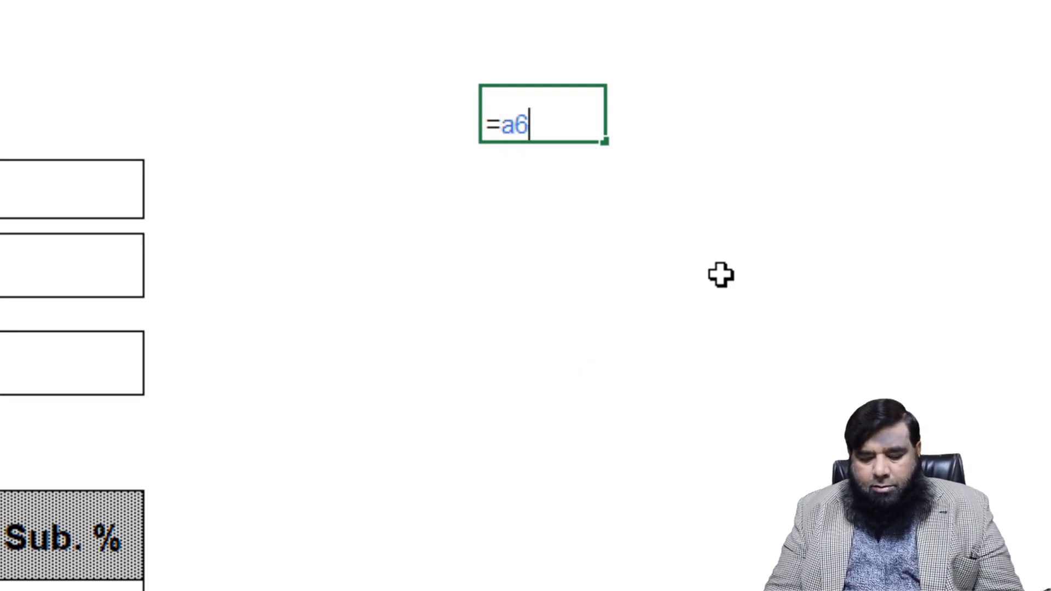
{"action": "key", "text": "Return"}
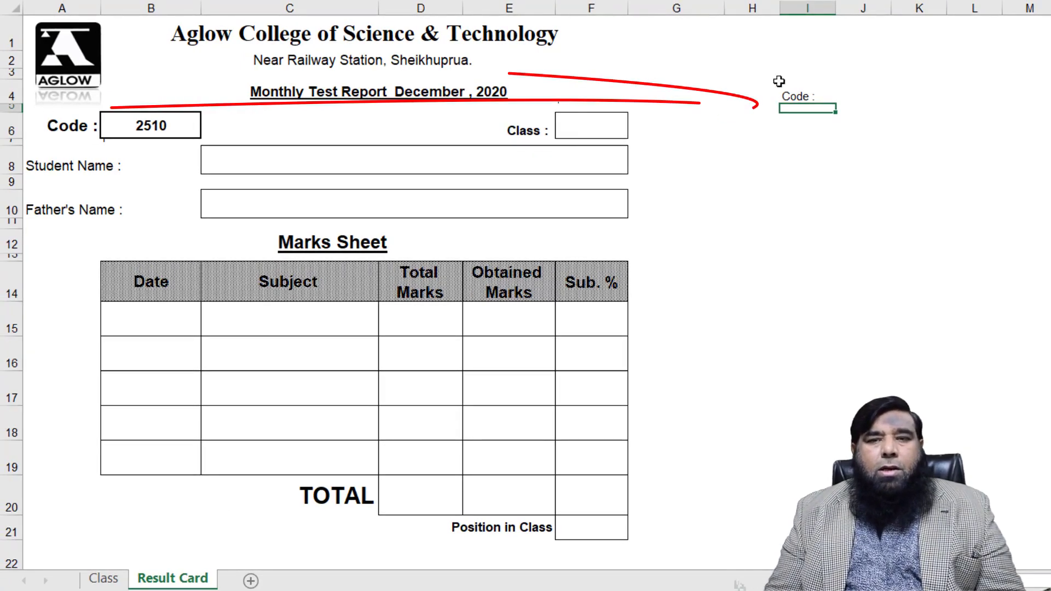
{"action": "double_click", "coordinate": [805, 98]}
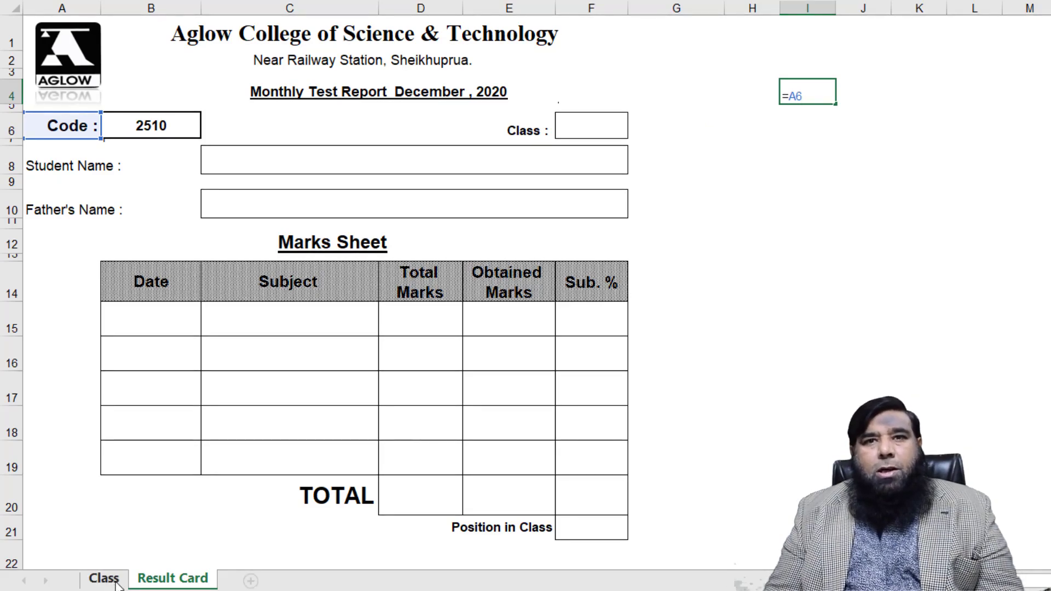
{"action": "key", "text": "Escape"}
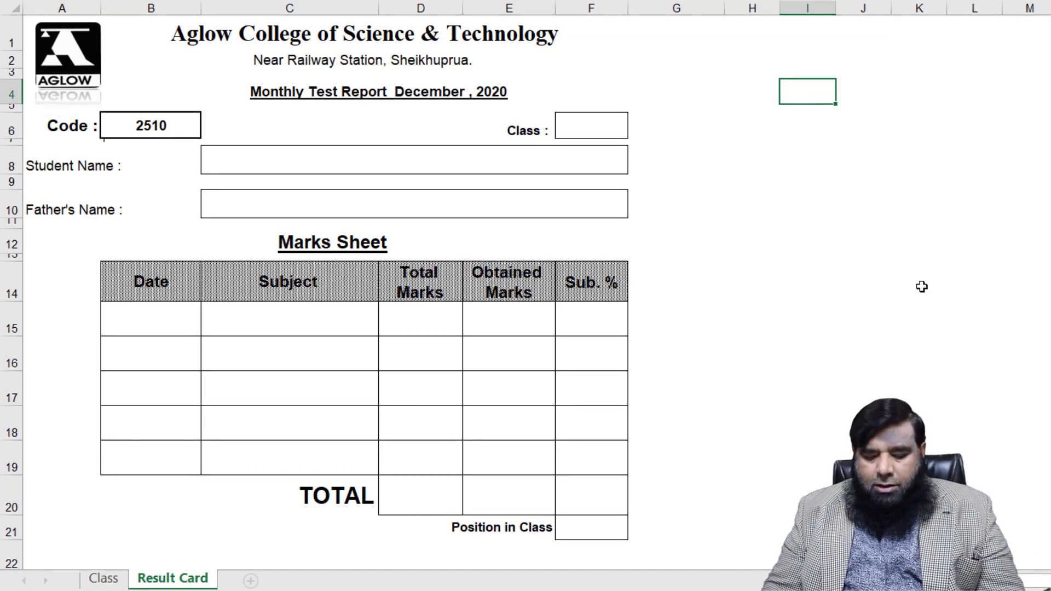
Enter the cross-sheet reference =Class!A6 in cell I4 of the Result Card sheet.
{"action": "type", "text": "="}
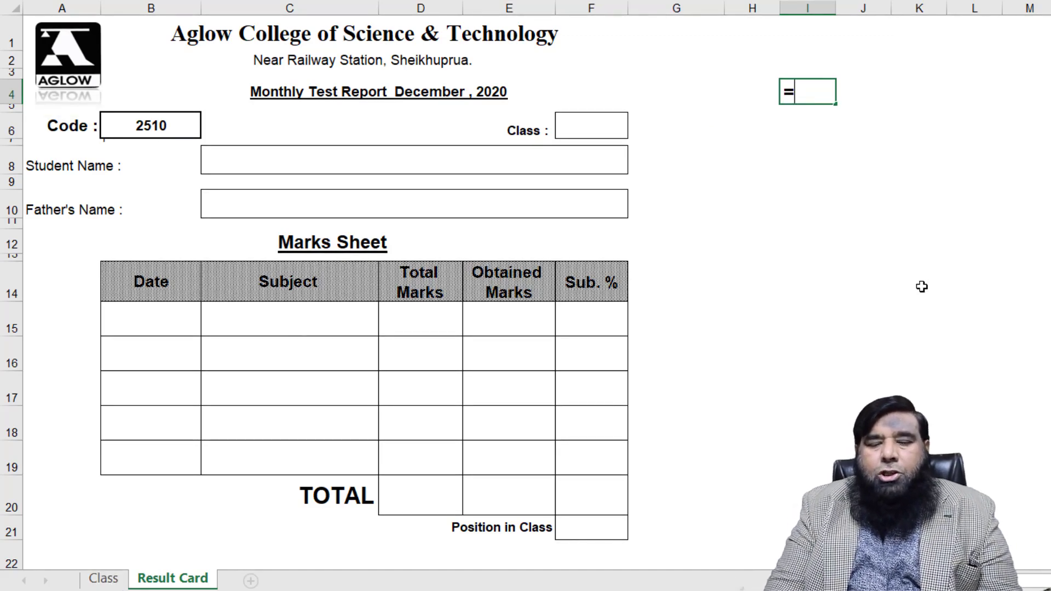
{"action": "type", "text": "C"}
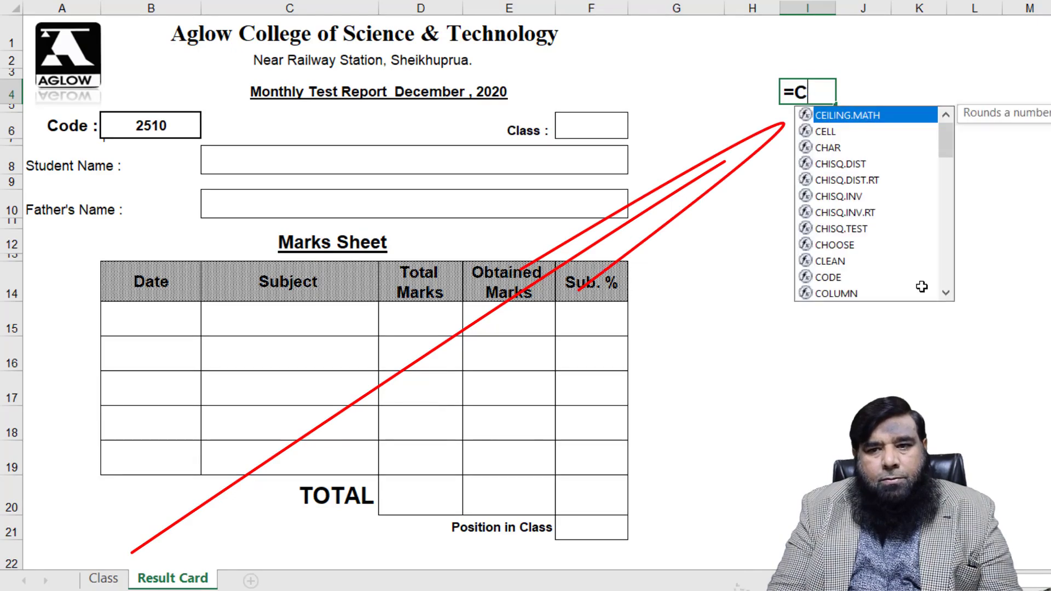
{"action": "type", "text": "lass"}
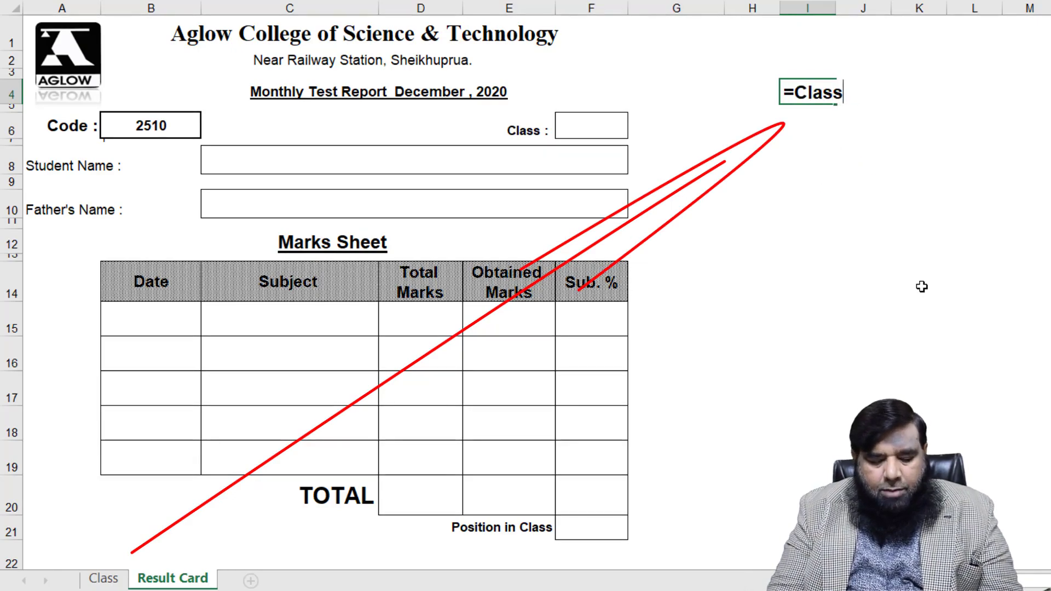
{"action": "type", "text": "!"}
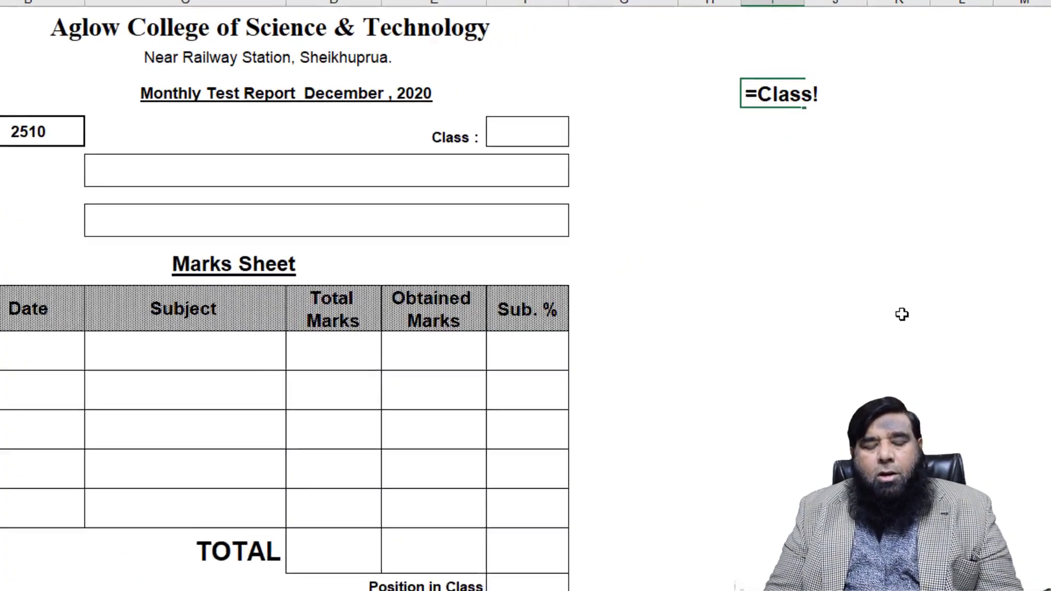
{"action": "type", "text": "a"}
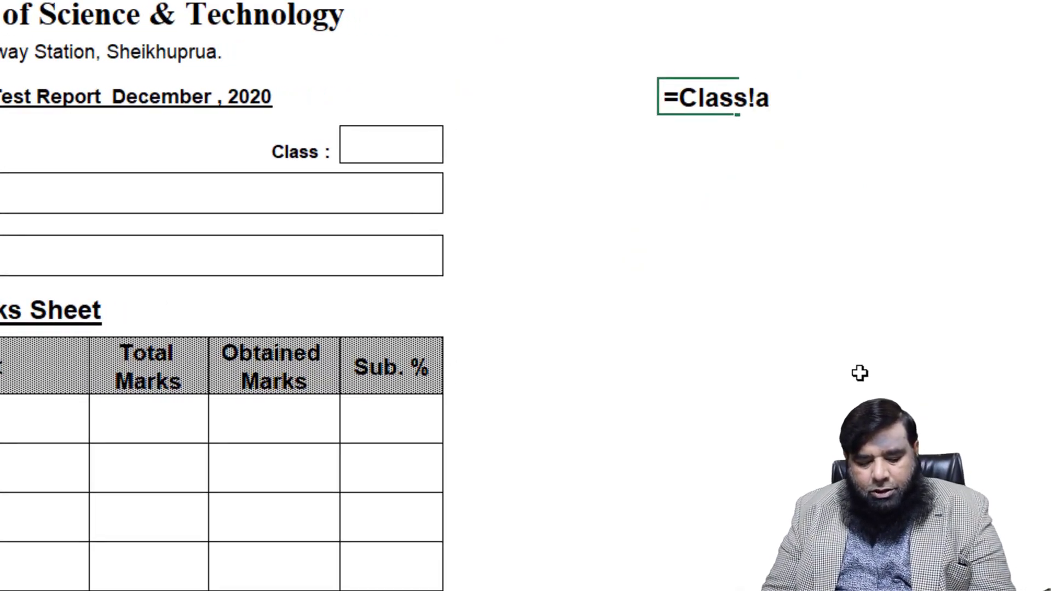
{"action": "type", "text": "6"}
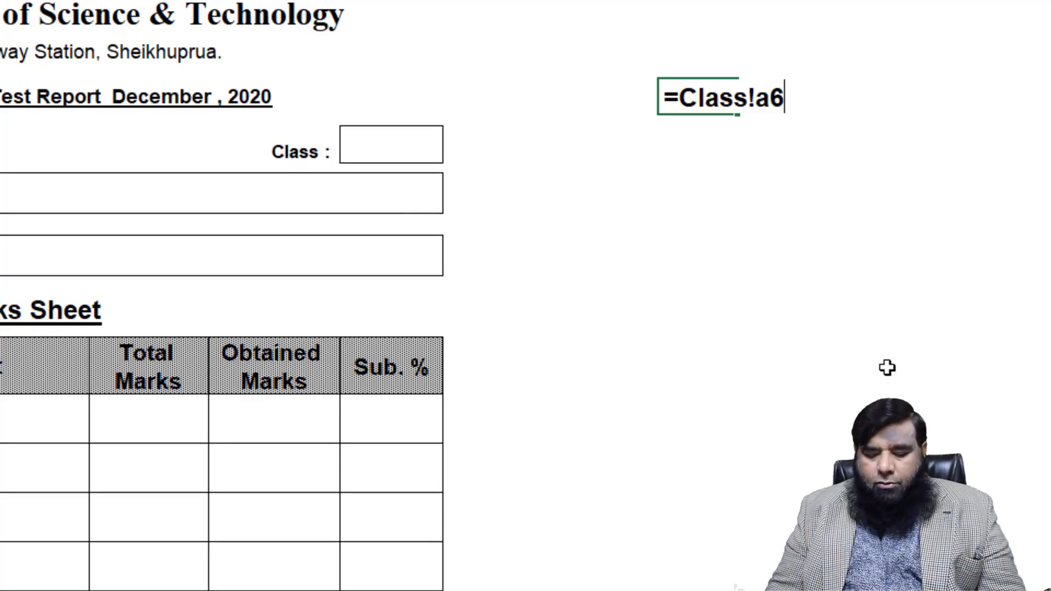
{"action": "key", "text": "Return"}
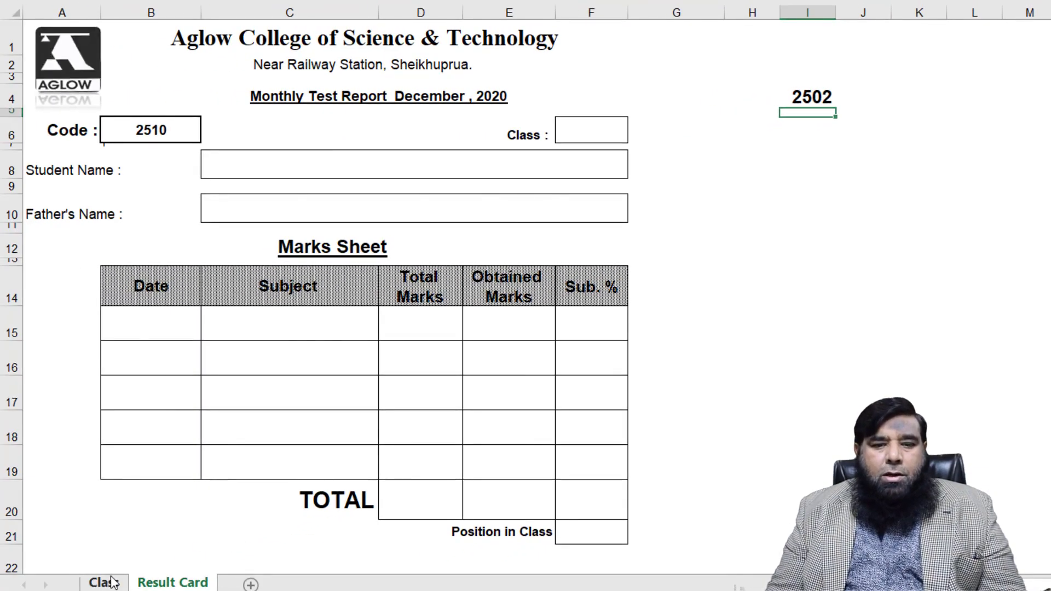
Compare cell A6 of the Class sheet with the result in I4 of the Result Card sheet.
{"action": "left_click", "coordinate": [107, 583]}
{"action": "left_click", "coordinate": [38, 132]}
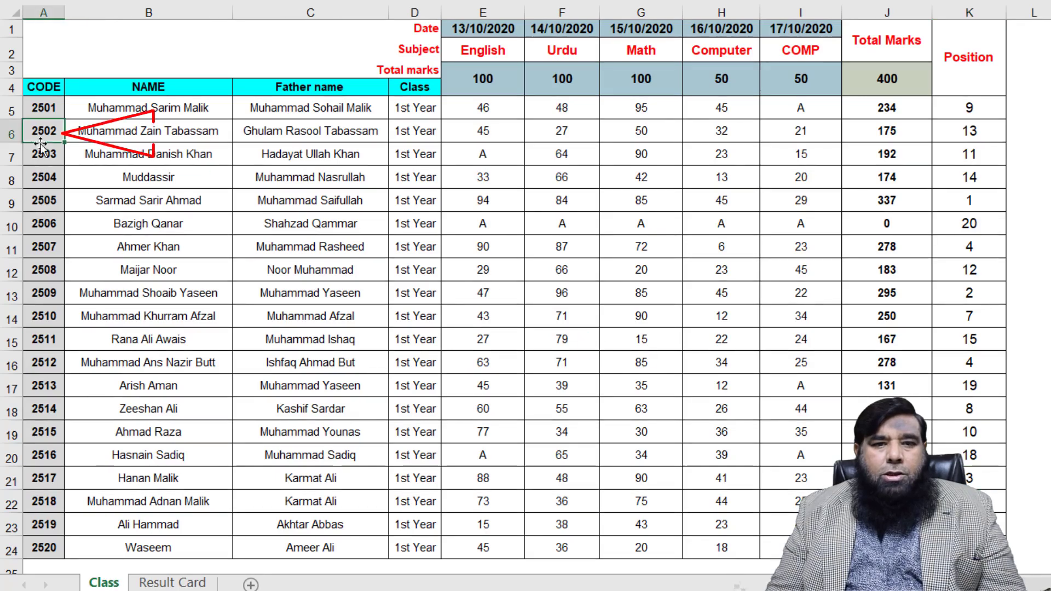
{"action": "left_click", "coordinate": [185, 582]}
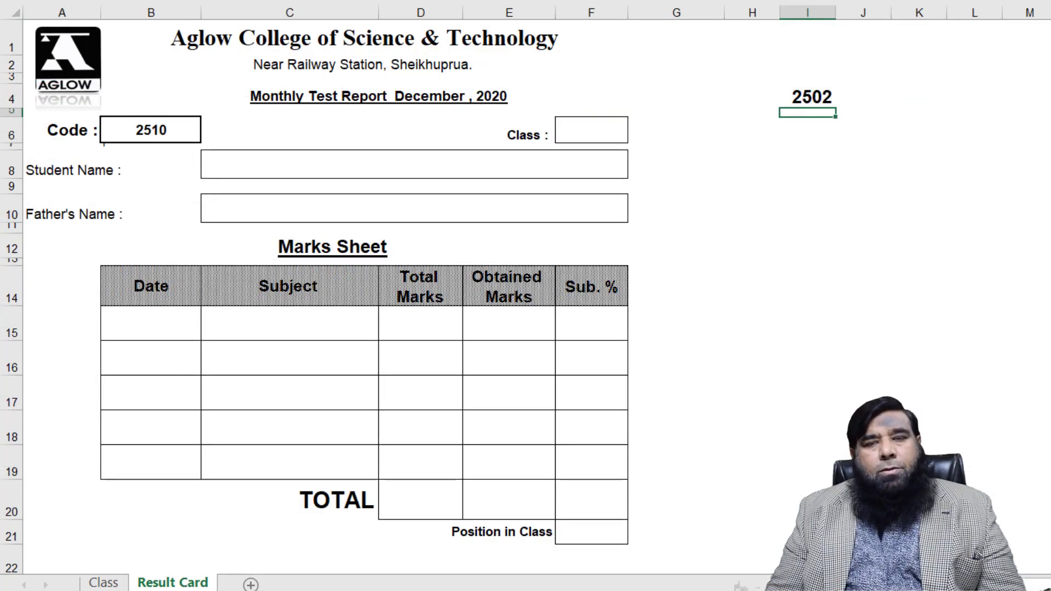
{"action": "left_click", "coordinate": [805, 100]}
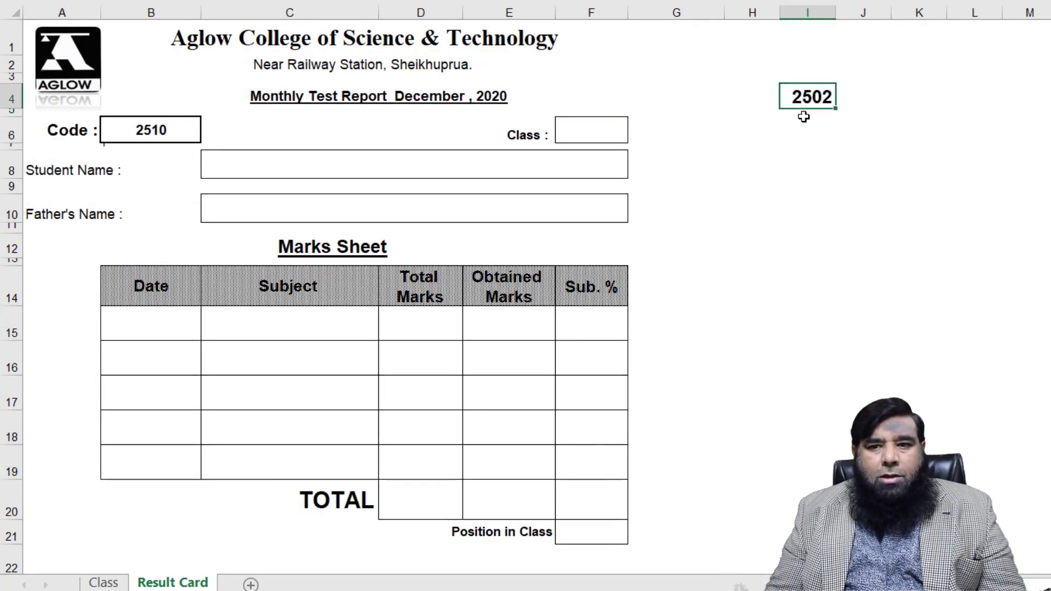
Enter the same-sheet reference =A8 in cell J4 of the Result Card sheet.
{"action": "left_click", "coordinate": [871, 102]}
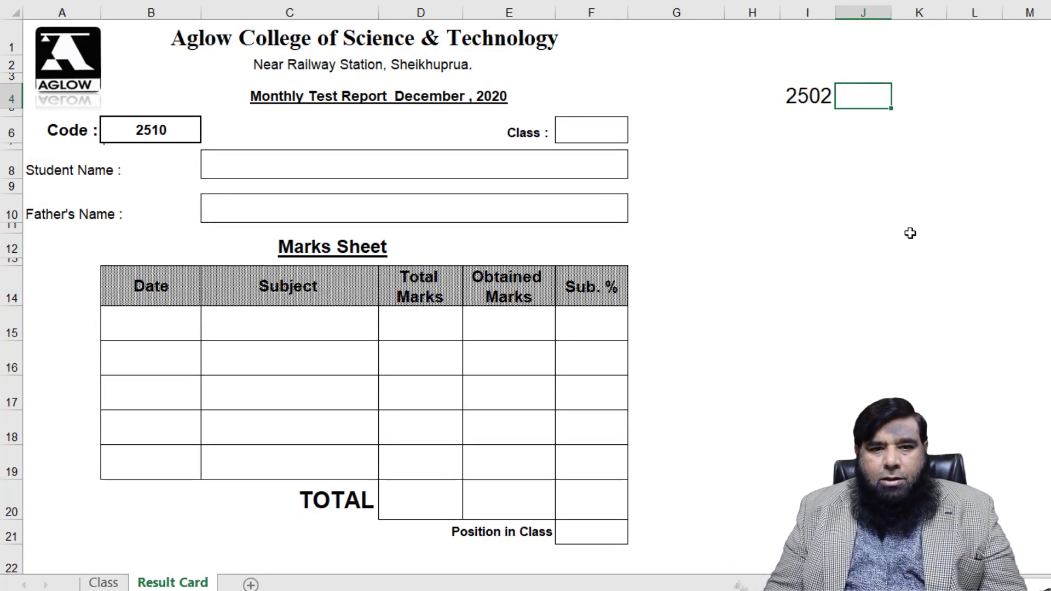
{"action": "type", "text": "=A"}
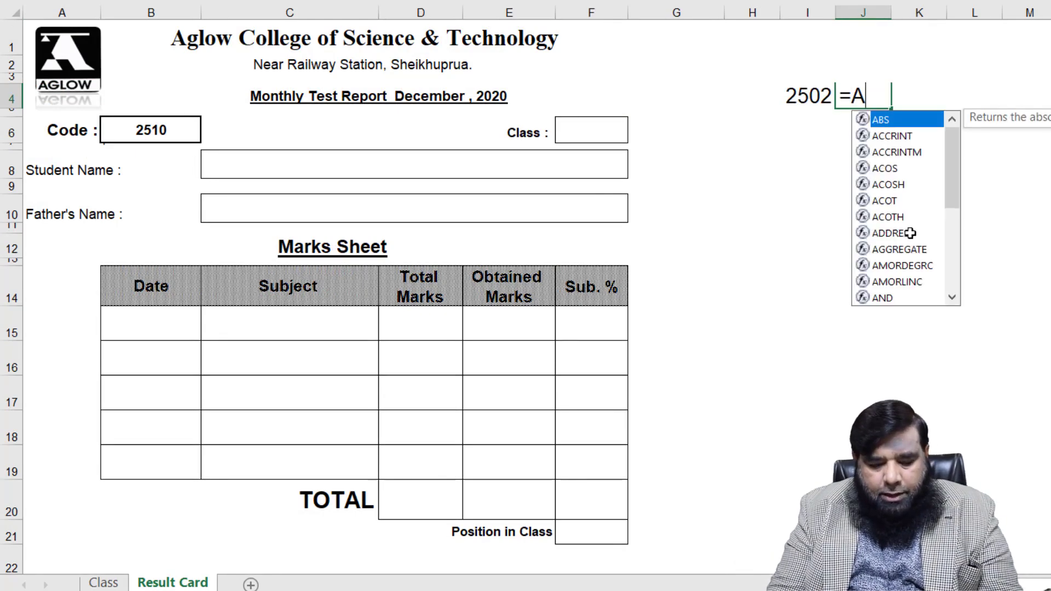
{"action": "type", "text": "8"}
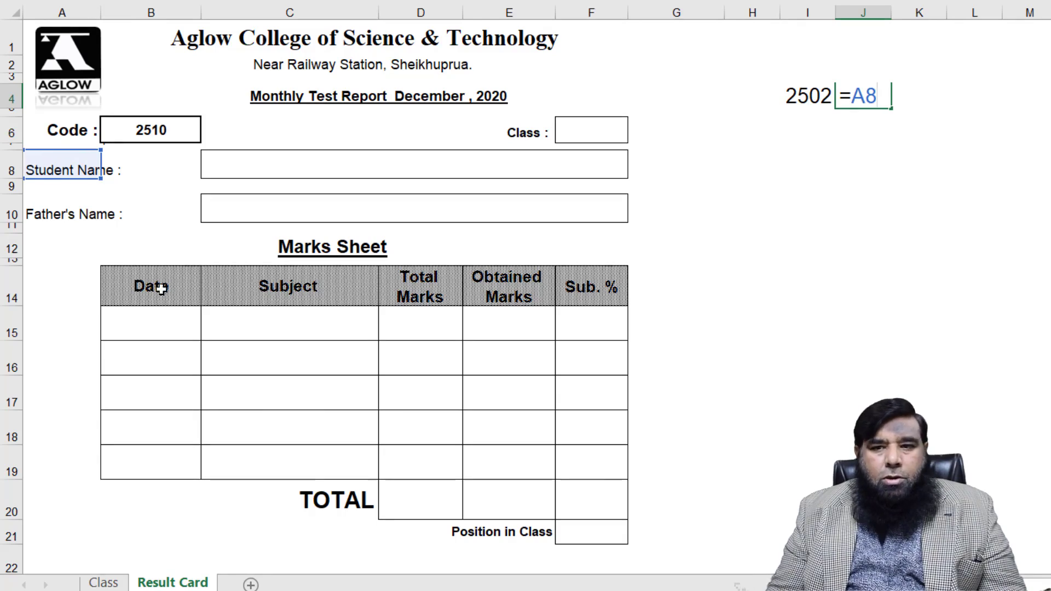
{"action": "key", "text": "Return"}
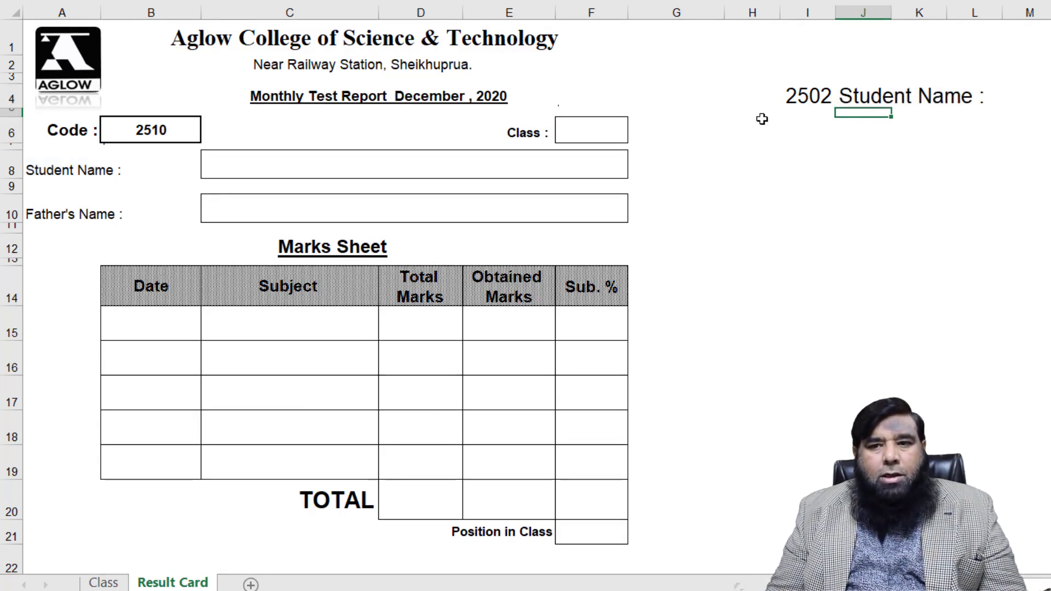
Enter the cross-sheet reference =CLASS!A8 in cell J6 and check it against cell A8 of the Class sheet.
{"action": "left_click", "coordinate": [864, 145]}
{"action": "left_click", "coordinate": [864, 126]}
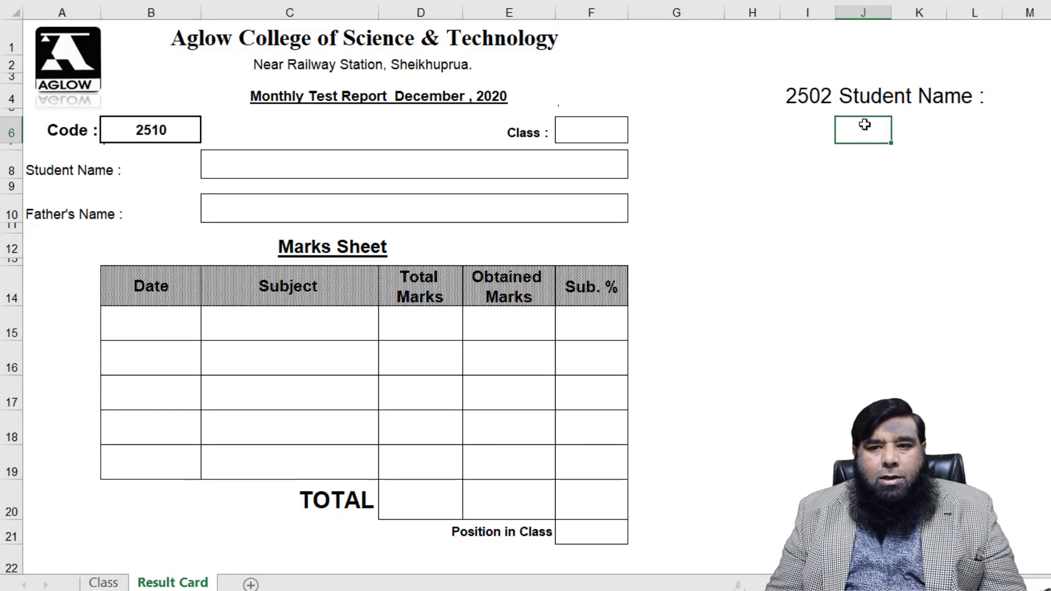
{"action": "type", "text": "="}
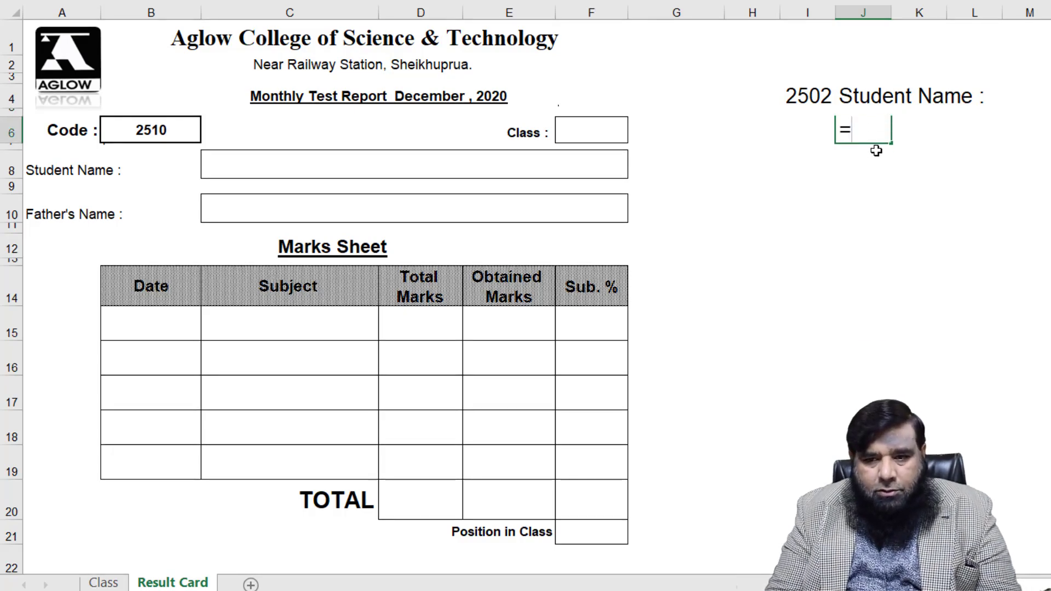
{"action": "type", "text": "CLASS"}
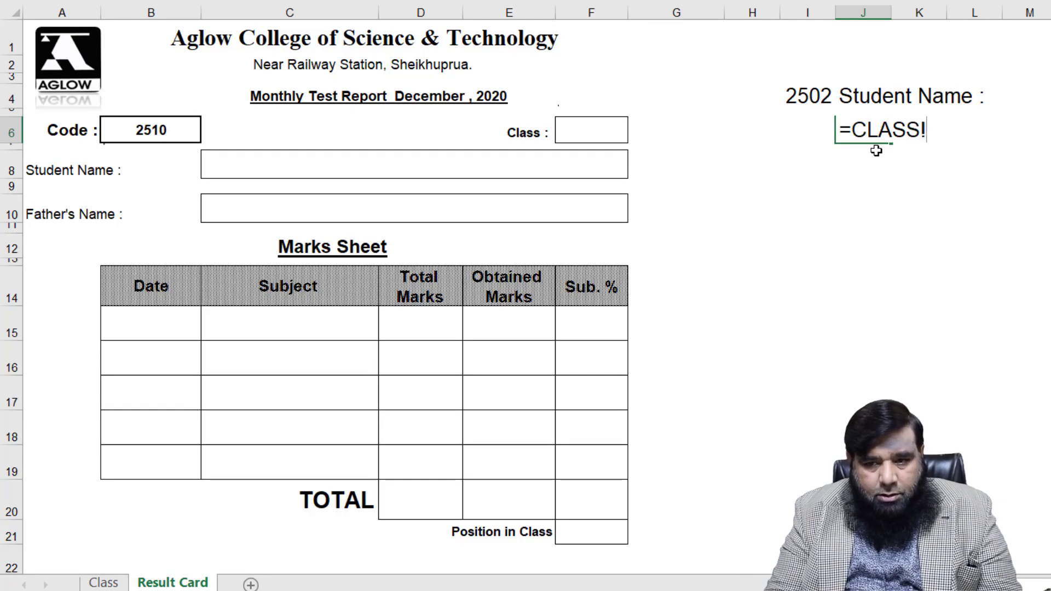
{"action": "type", "text": "!A8"}
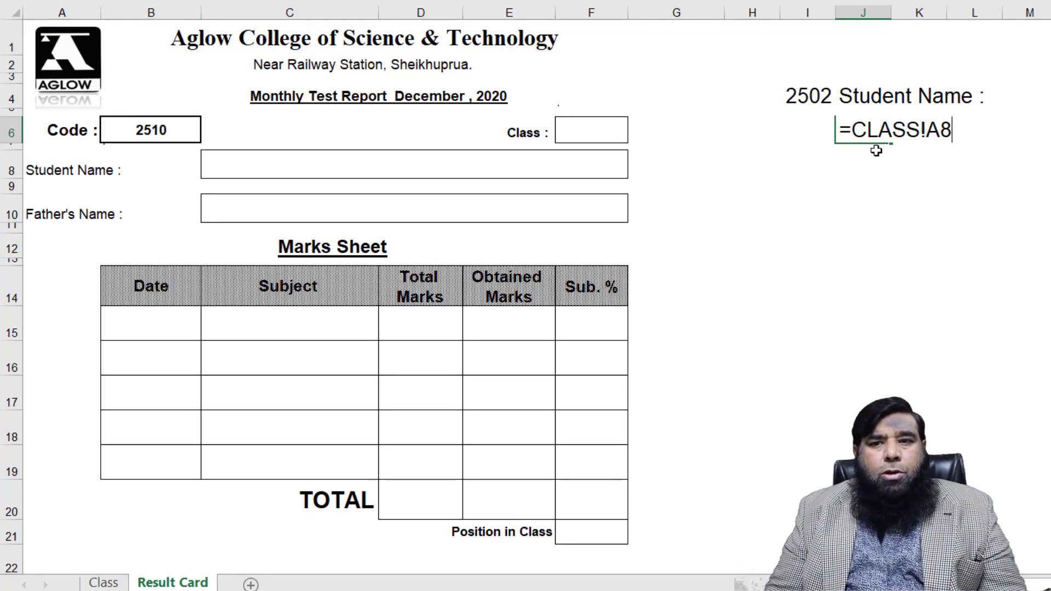
{"action": "key", "text": "Return"}
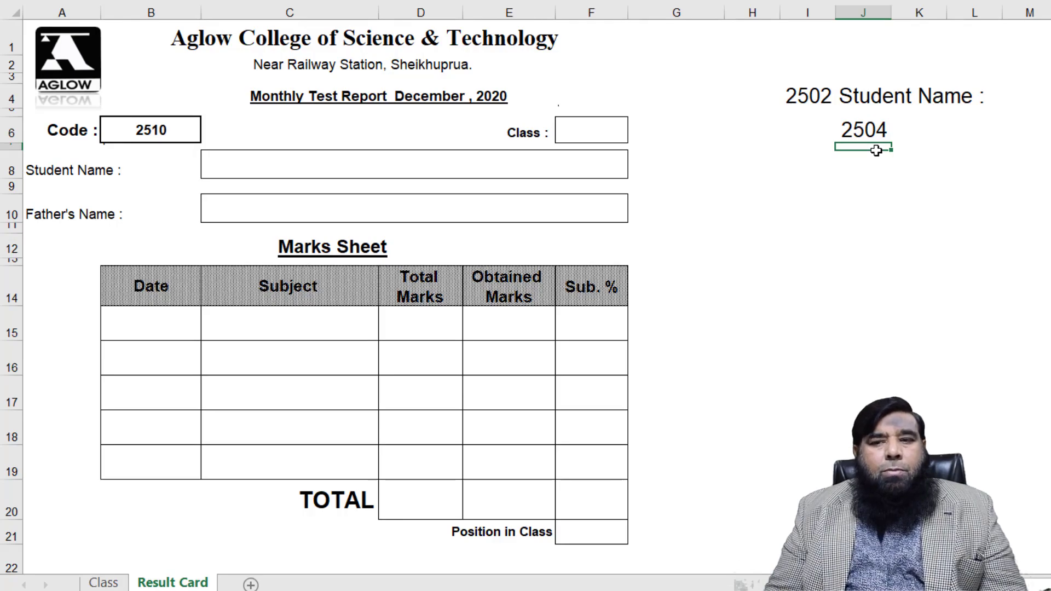
{"action": "left_click", "coordinate": [104, 582]}
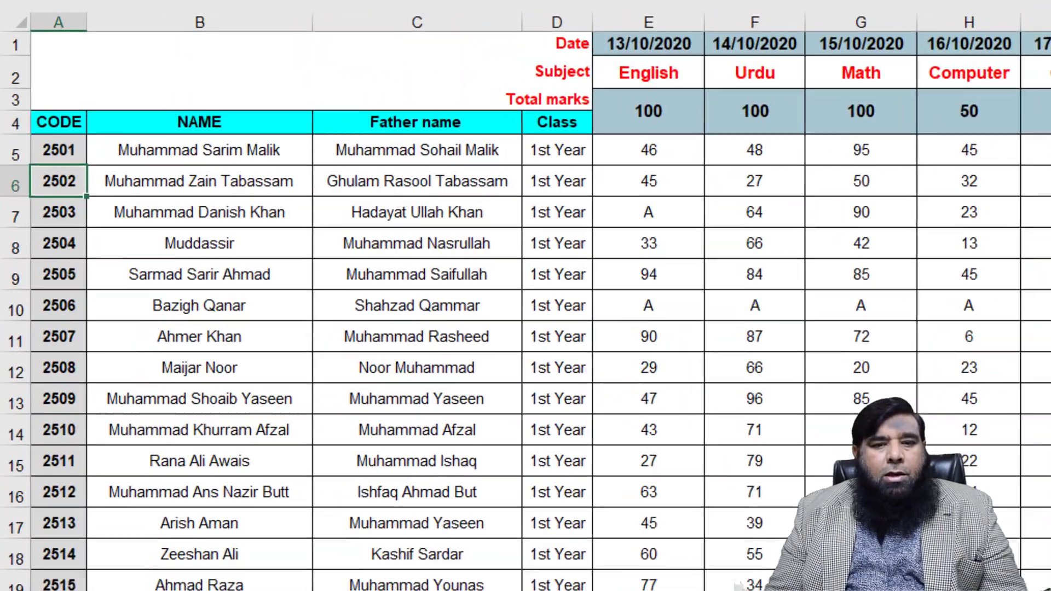
{"action": "left_click", "coordinate": [49, 248]}
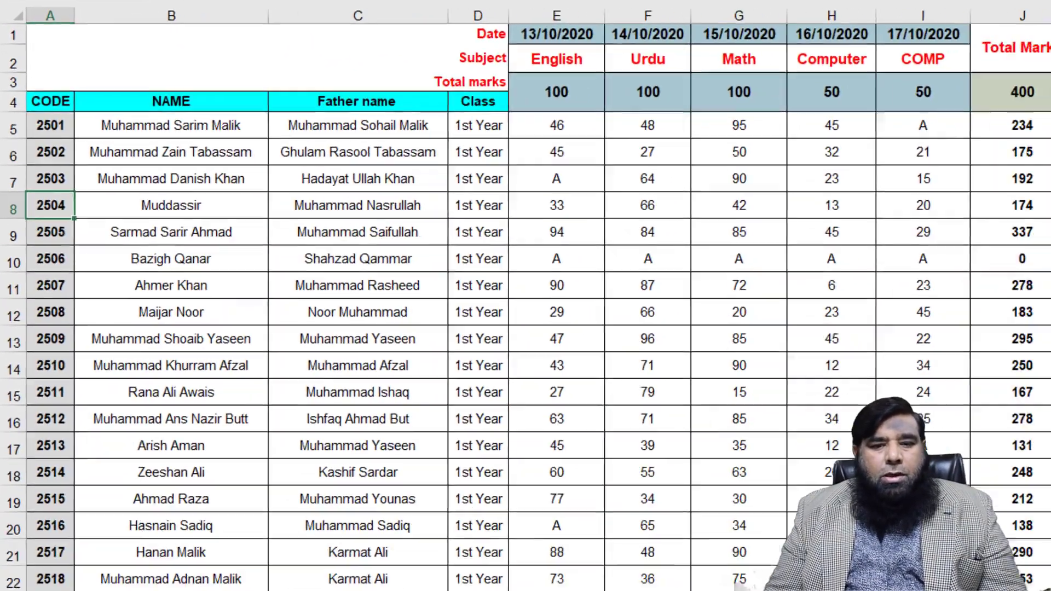
Clear the trial formulas from the range H4:L8 beside the Result Card form.
{"action": "left_click", "coordinate": [171, 577]}
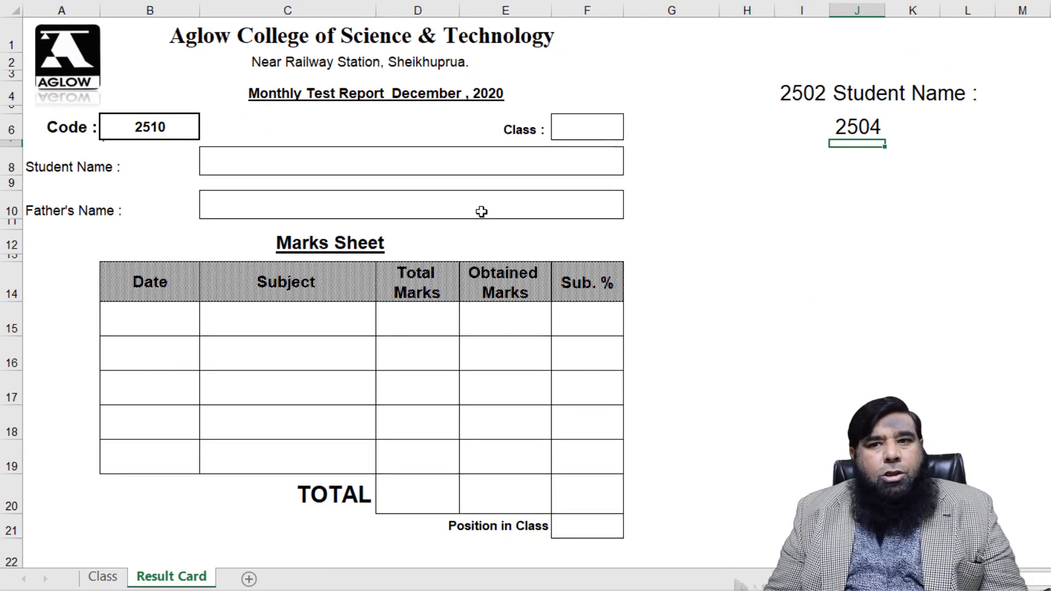
{"action": "left_click_drag", "start_coordinate": [755, 90], "coordinate": [950, 150]}
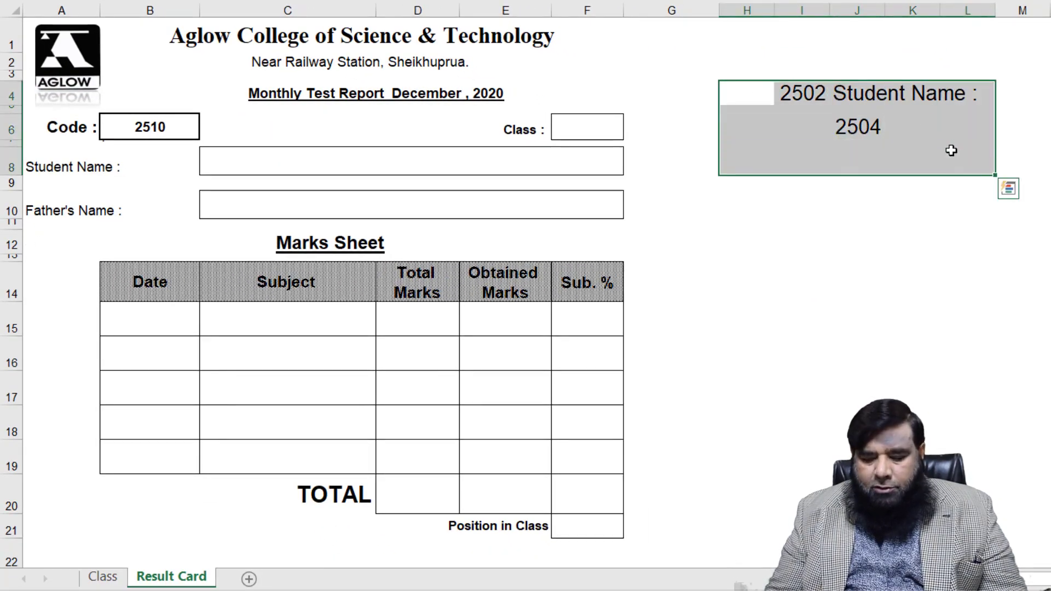
{"action": "key", "text": "Delete"}
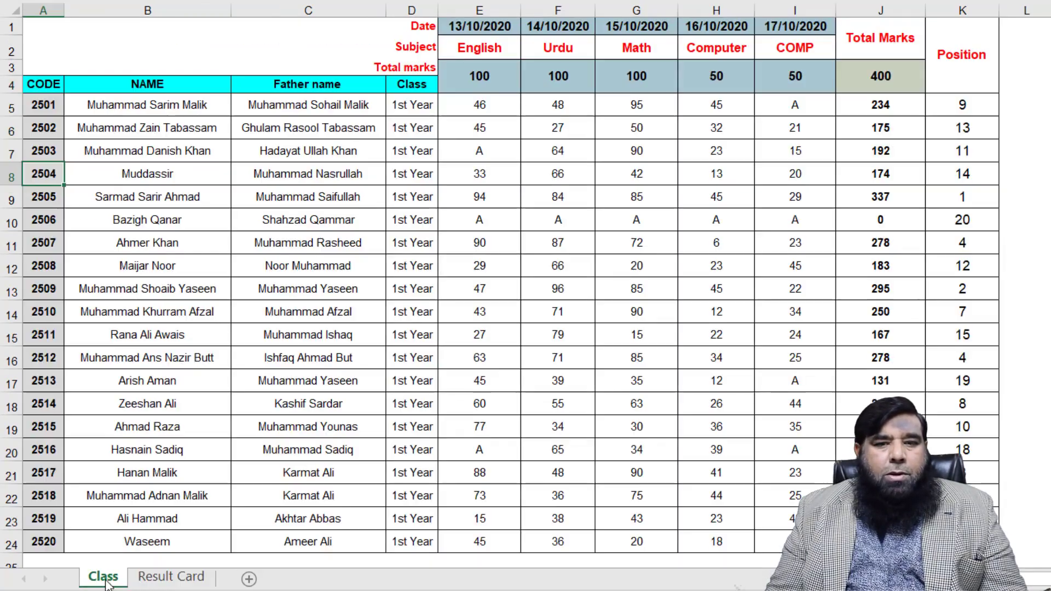
Examine which cells in row 1 of the Class sheet hold the subjects' test dates.
{"action": "left_click", "coordinate": [103, 576]}
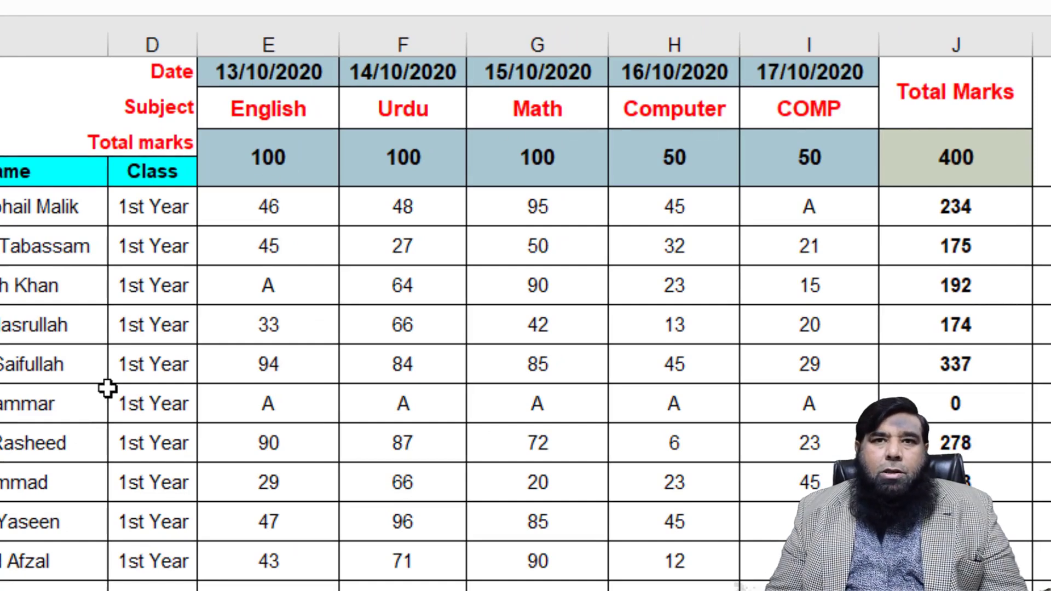
{"action": "left_click", "coordinate": [274, 70]}
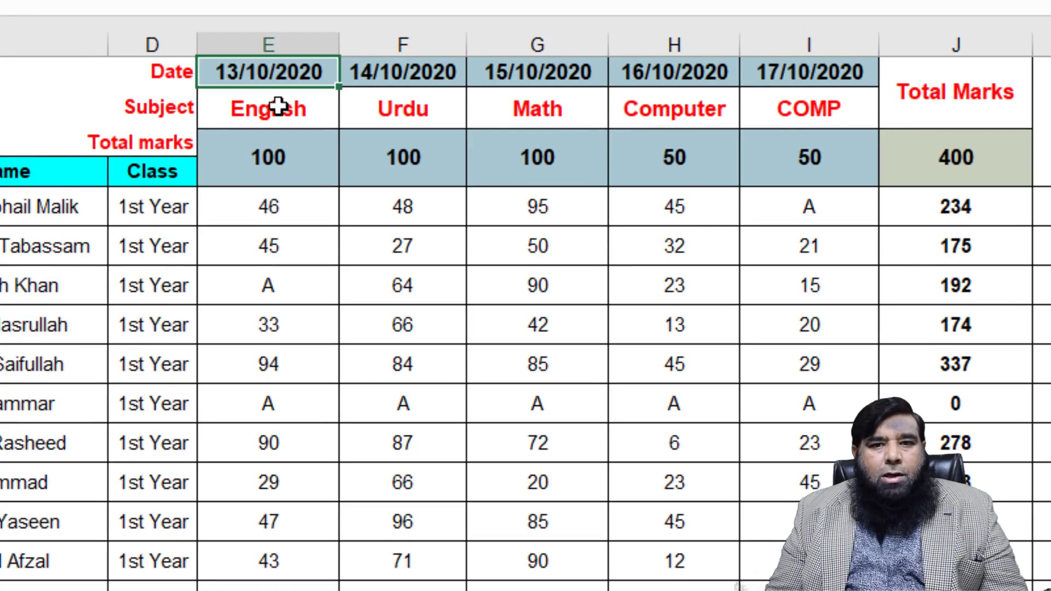
{"action": "left_click", "coordinate": [428, 81]}
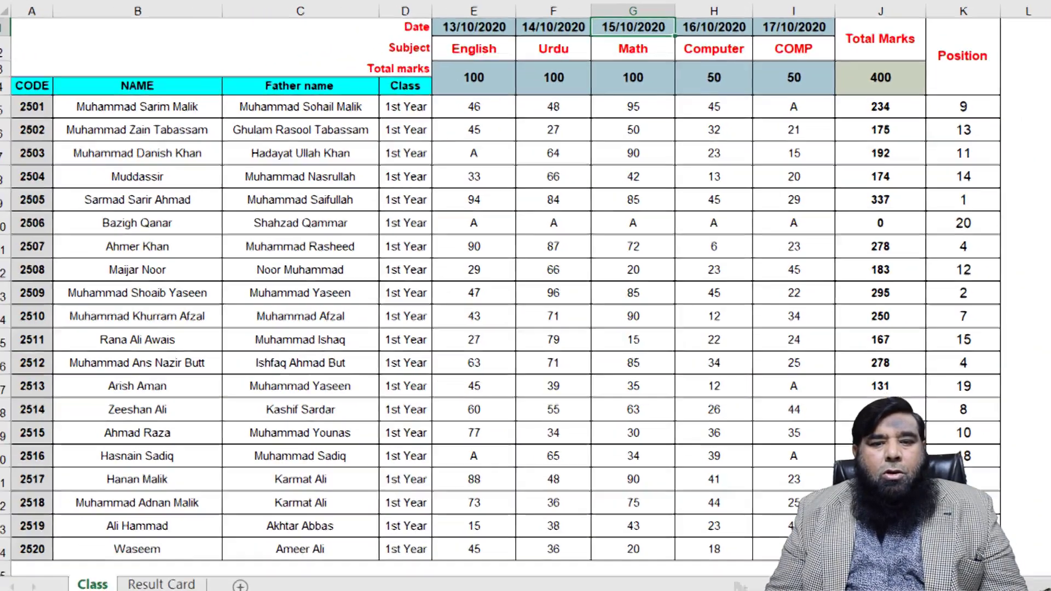
Enter the formula =CLASS!E1 in B15, the first Date cell of the Result Card's Marks Sheet table.
{"action": "left_click", "coordinate": [147, 584]}
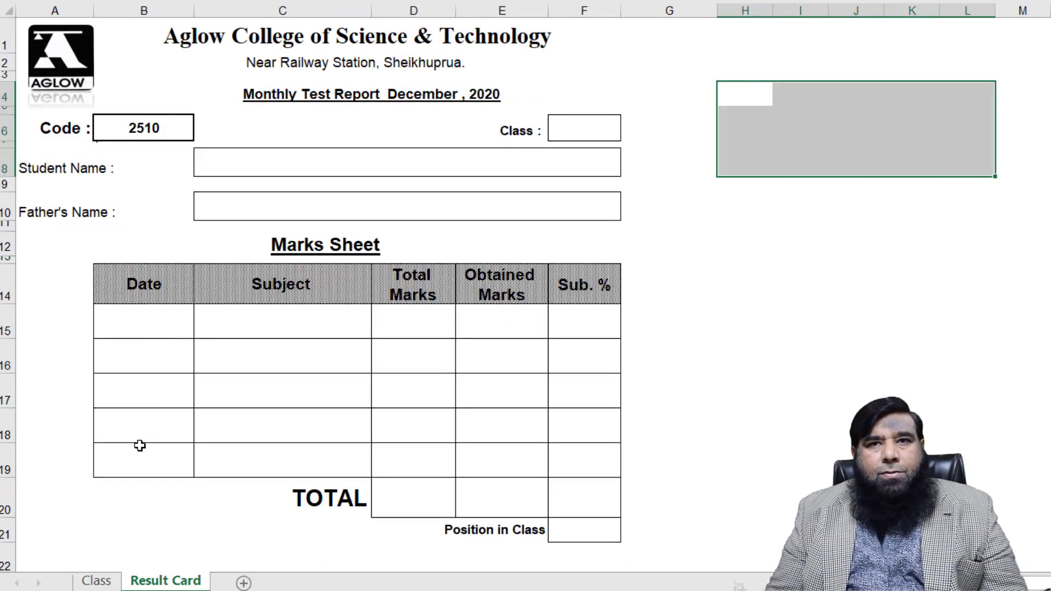
{"action": "left_click", "coordinate": [143, 317]}
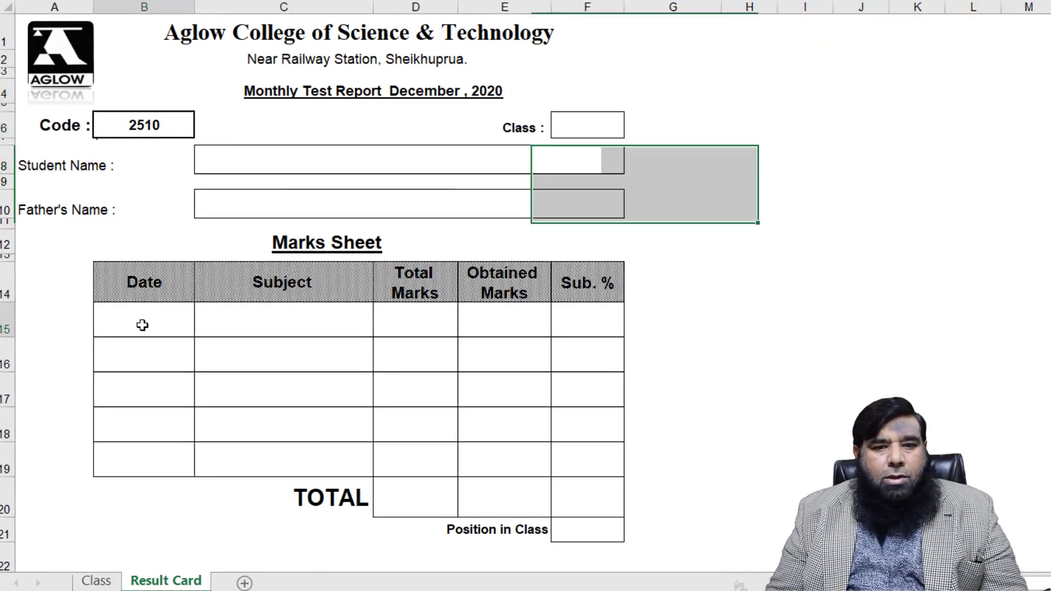
{"action": "type", "text": "="}
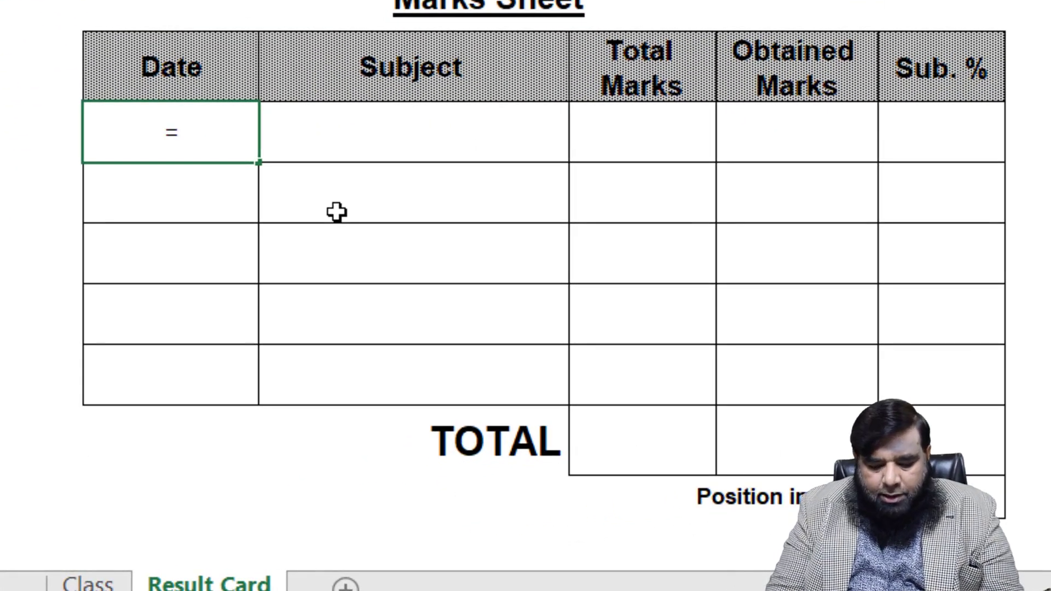
{"action": "type", "text": "CLAS"}
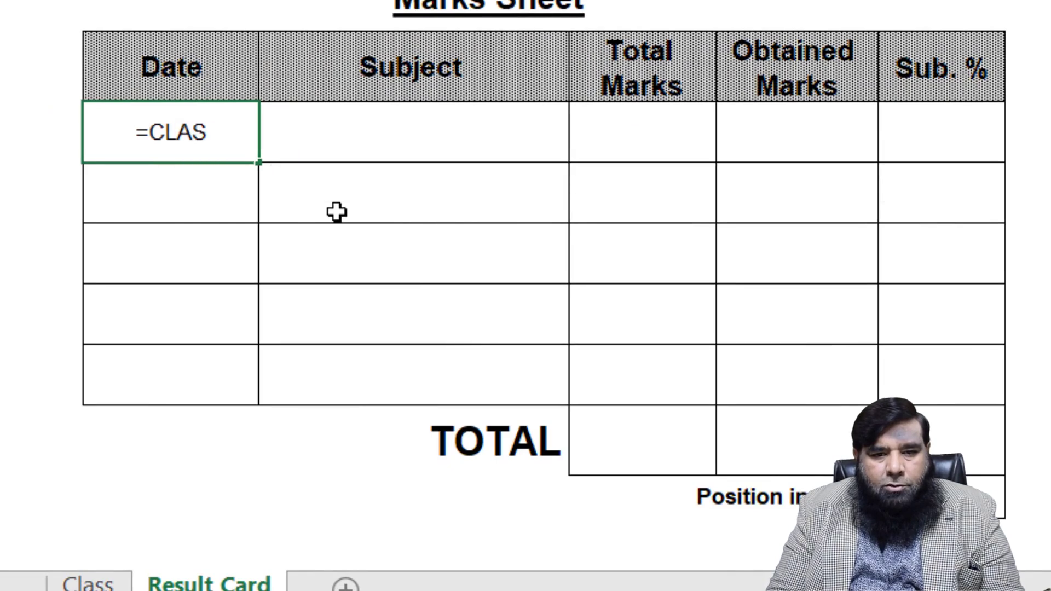
{"action": "type", "text": "S!"}
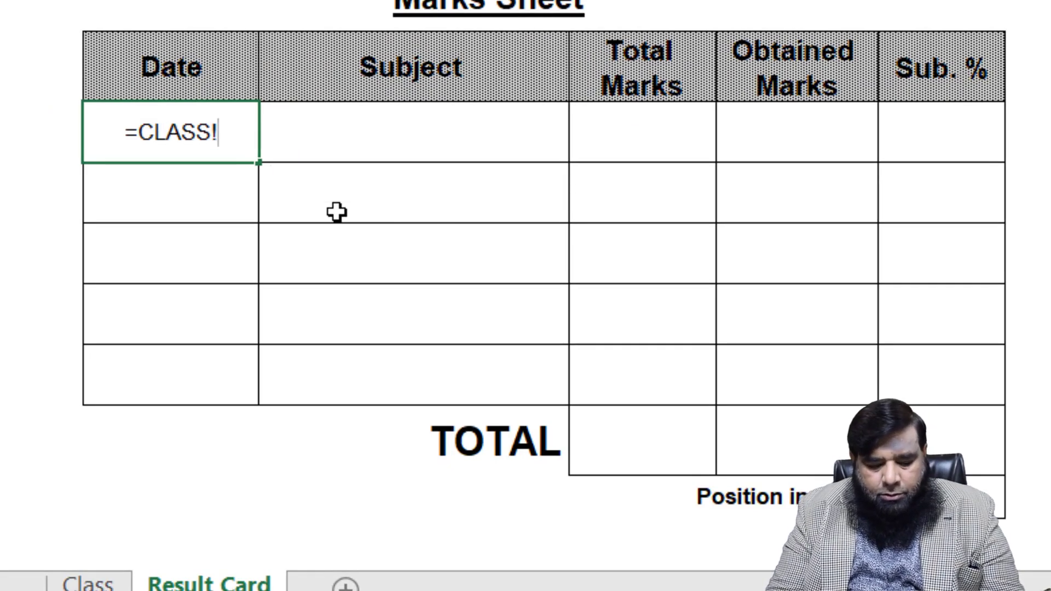
{"action": "type", "text": "E1"}
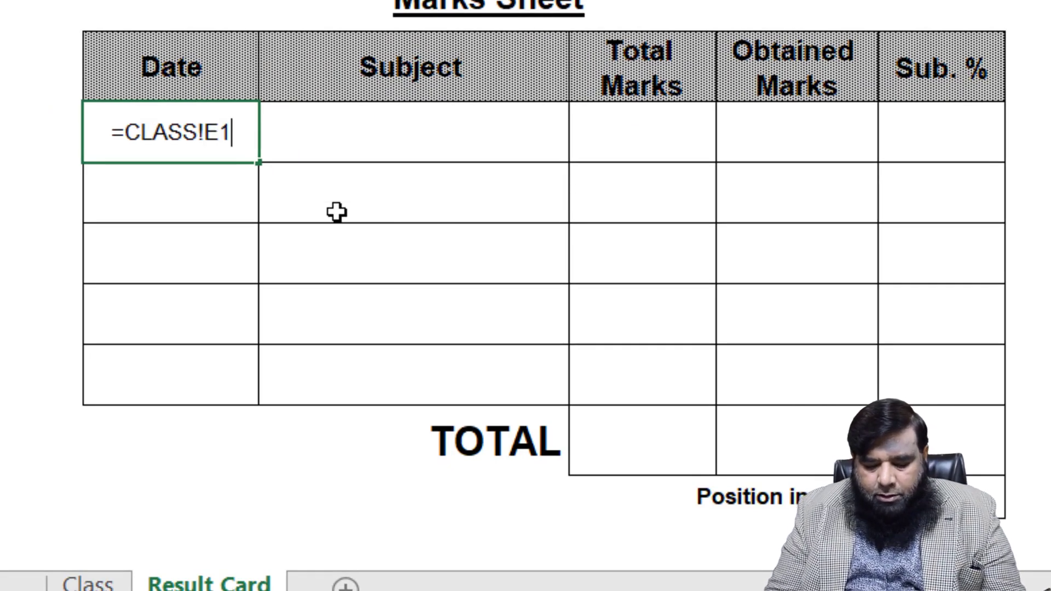
{"action": "key", "text": "Return"}
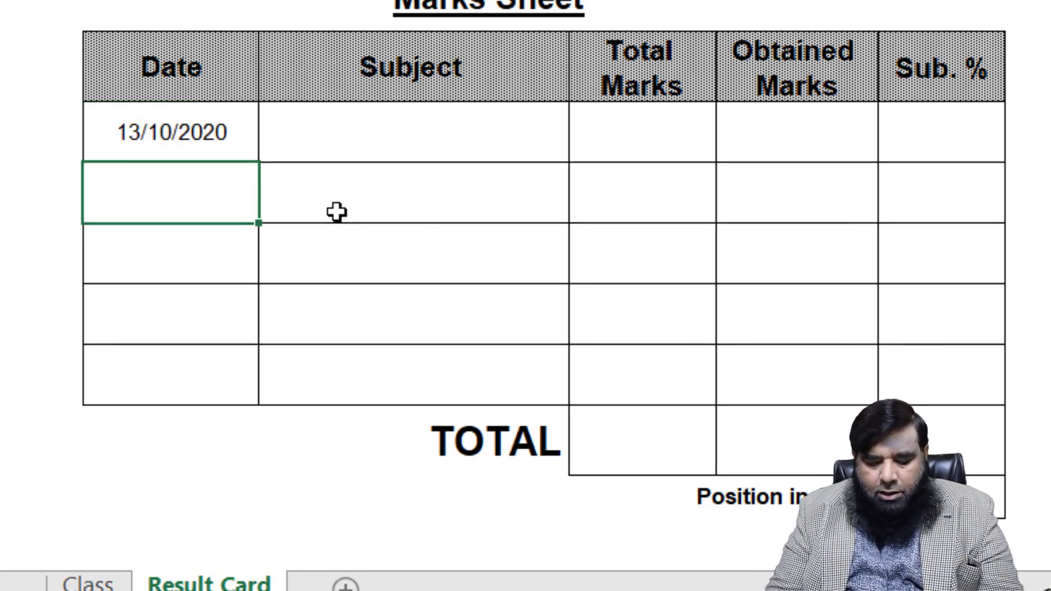
Fill the second and third Date cells of the Marks Sheet, B16 and B17, with the references =CLASS!F1 and =CLASS!G1.
{"action": "type", "text": "=C"}
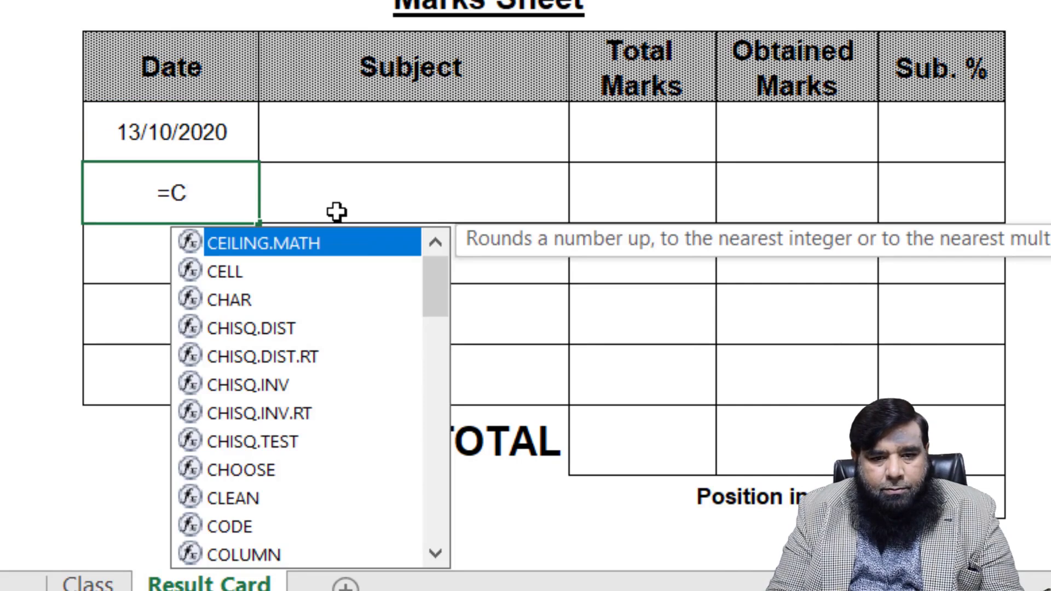
{"action": "type", "text": "LASS!"}
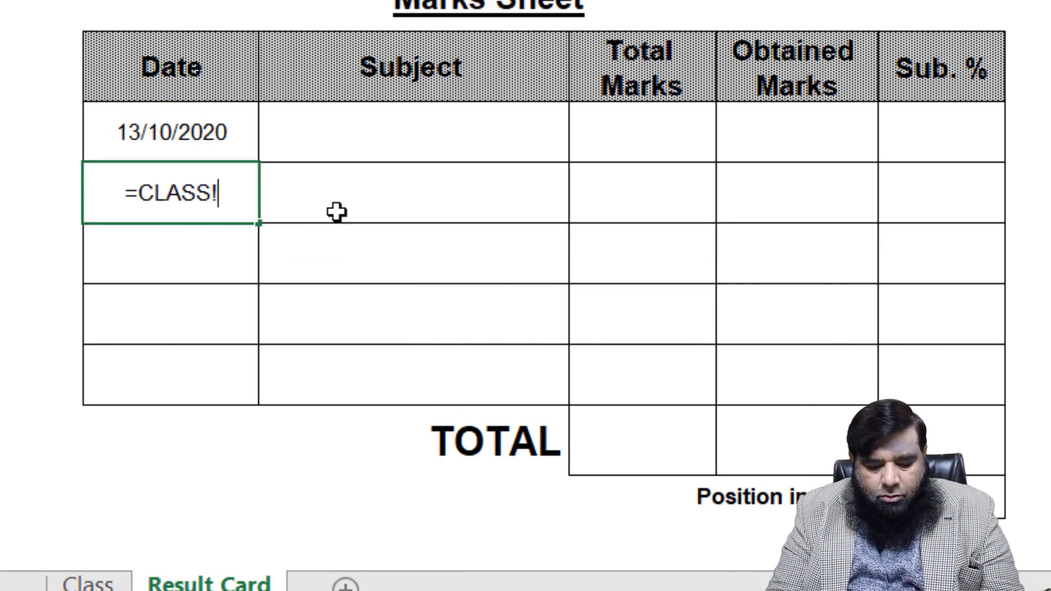
{"action": "type", "text": "F1"}
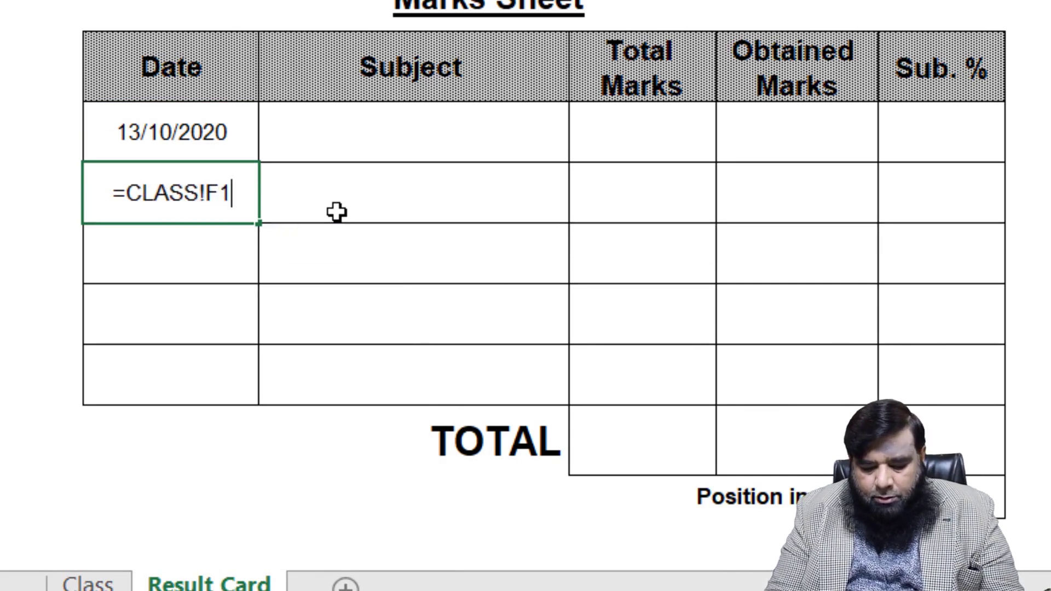
{"action": "key", "text": "Return"}
{"action": "type", "text": "=CLASS!"}
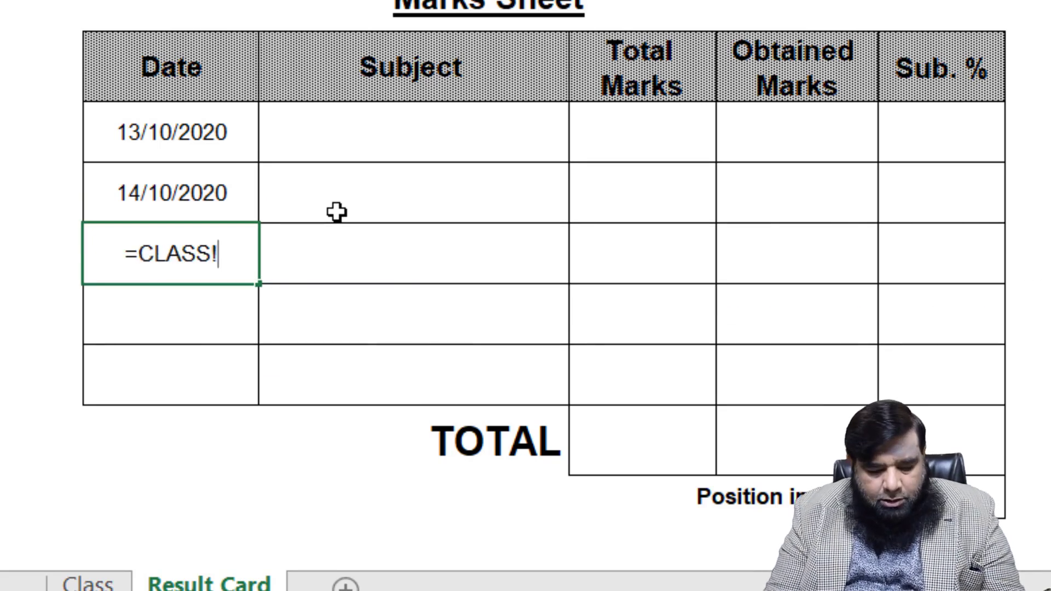
{"action": "type", "text": "F2"}
{"action": "key", "text": "Return"}
Fill the last two Date cells of the Marks Sheet, B18 and B19, with the references =CLASS!H1 and =CLASS!I1.
{"action": "type", "text": "=CLAS"}
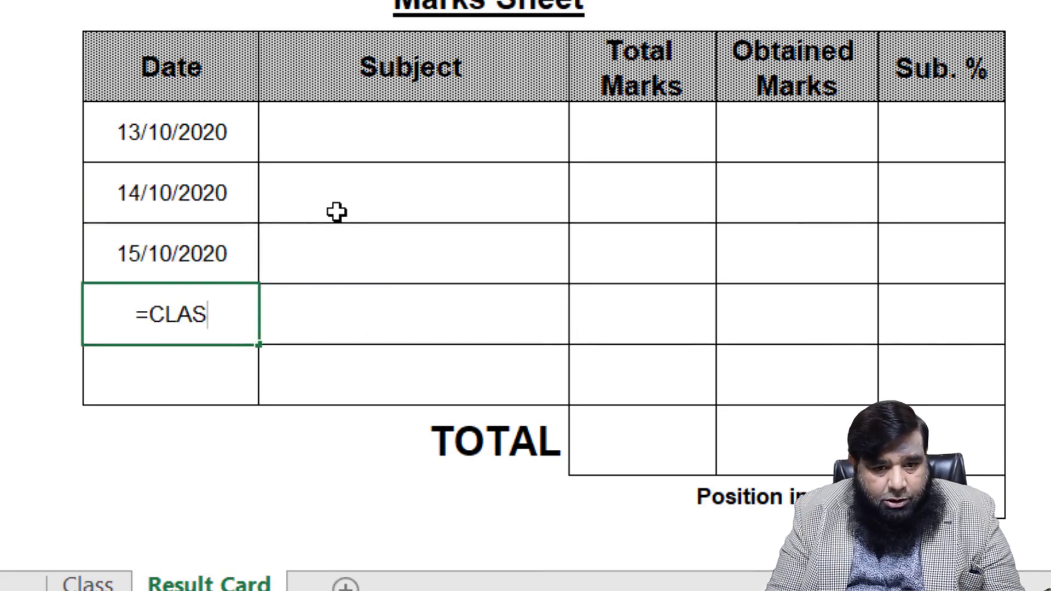
{"action": "type", "text": "S!F3"}
{"action": "key", "text": "Return"}
{"action": "type", "text": "=CLASS!"}
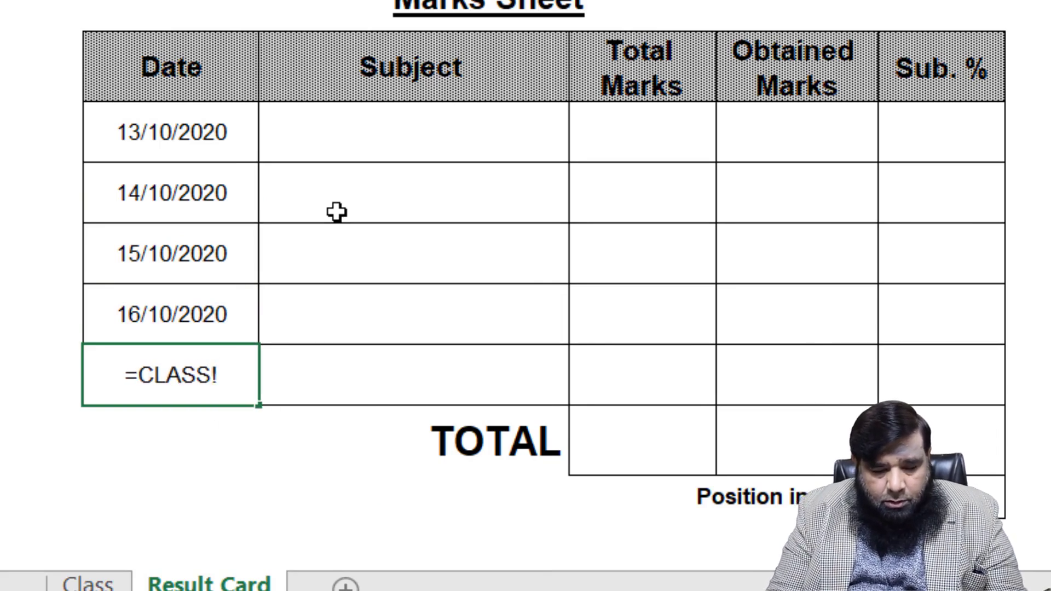
{"action": "type", "text": "I1"}
{"action": "left_click", "coordinate": [642, 193]}
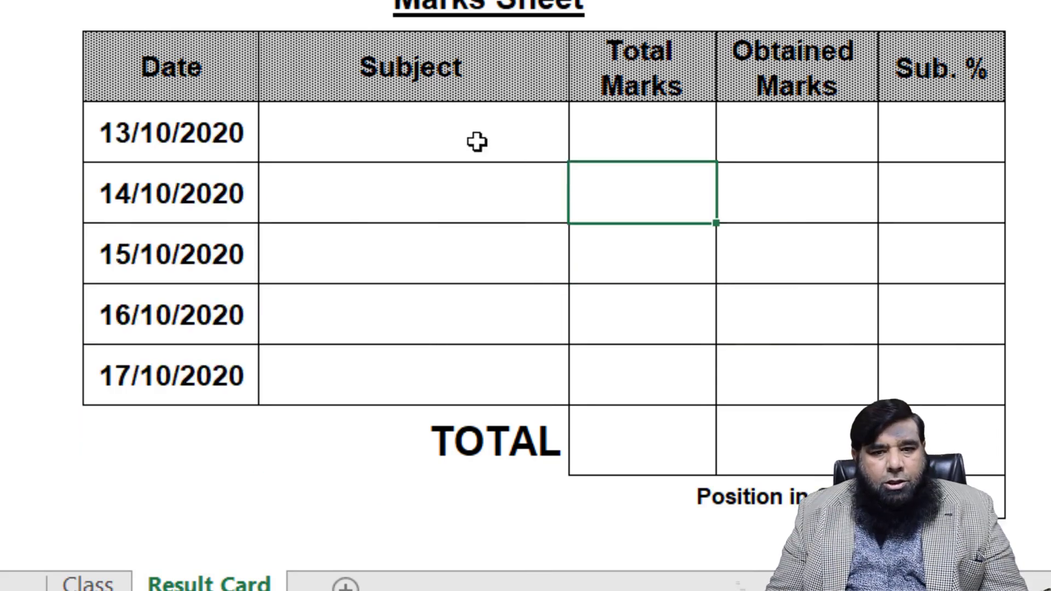
Enter the formula =CLASS!E2 in C15, the first Subject cell of the Marks Sheet table.
{"action": "left_click", "coordinate": [450, 120]}
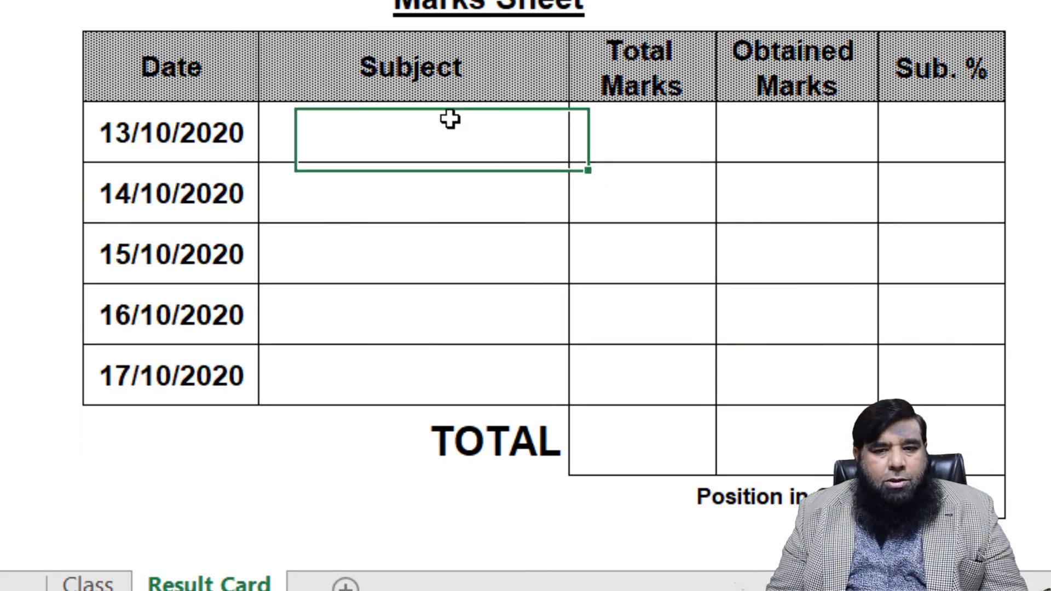
{"action": "type", "text": "=CLASS"}
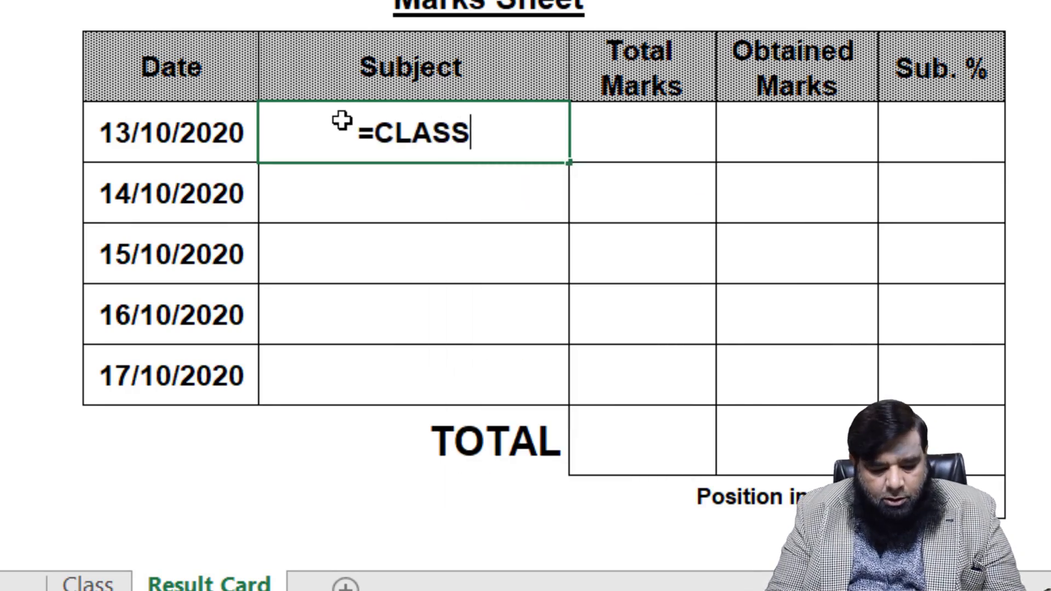
{"action": "type", "text": "!"}
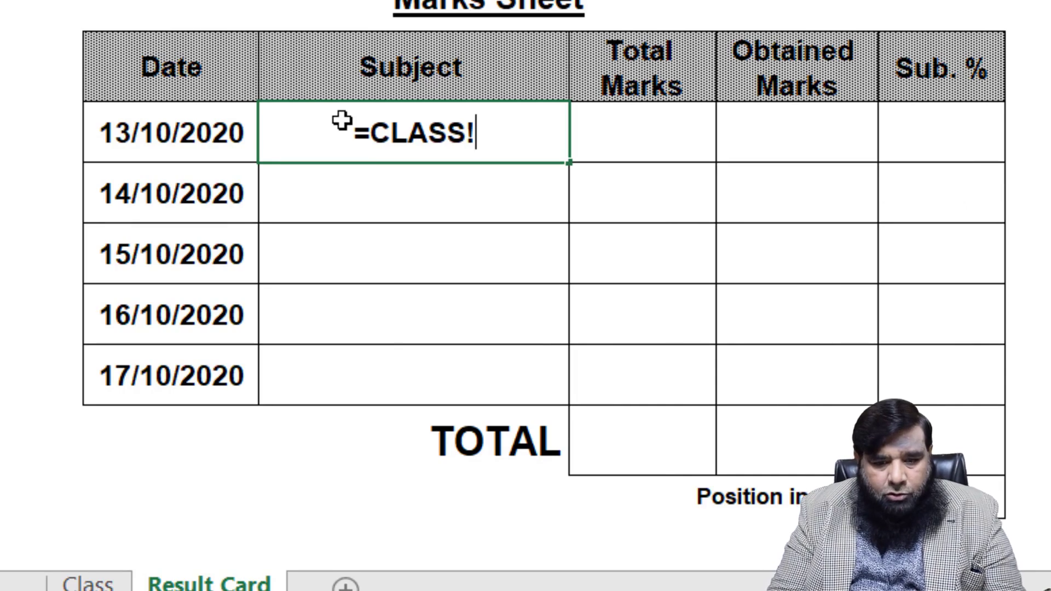
{"action": "type", "text": "E2"}
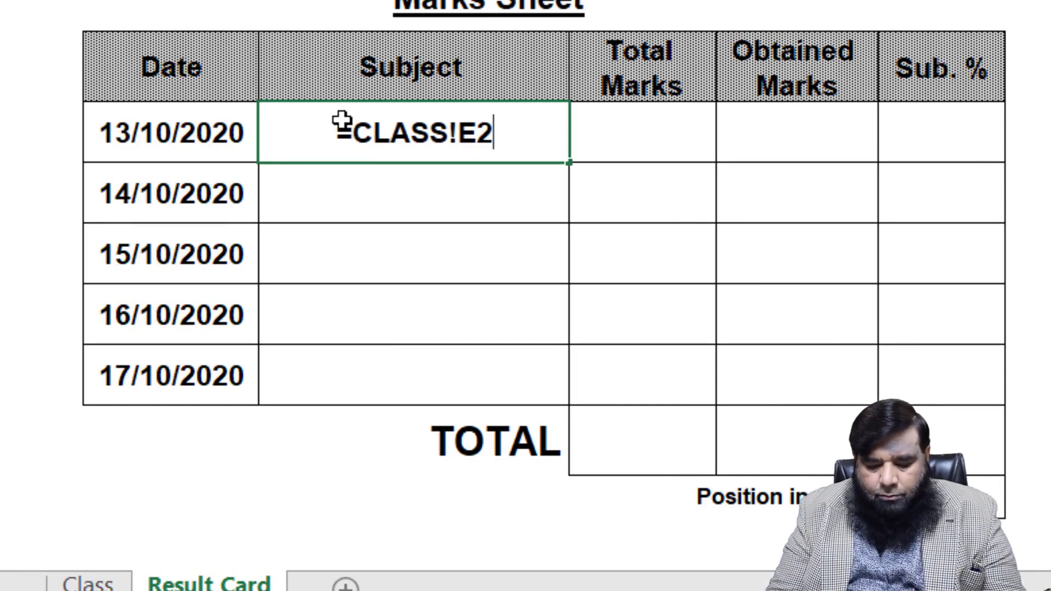
{"action": "key", "text": "Return"}
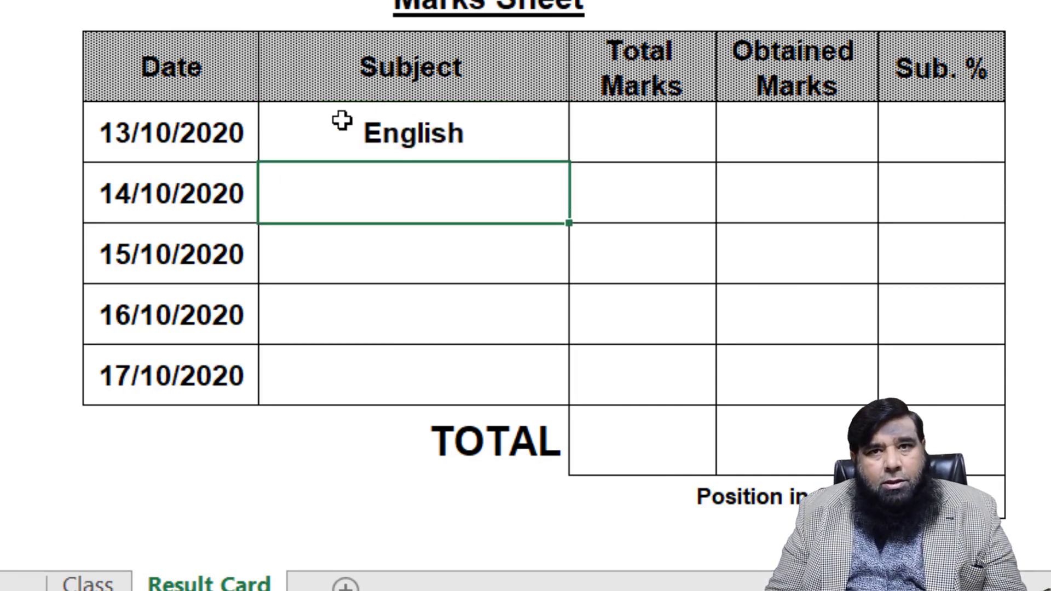
Enter =CLASS!F2 in C16 and =CLASS!G2 in C17 of the Marks Sheet's Subject column.
{"action": "type", "text": "=CL"}
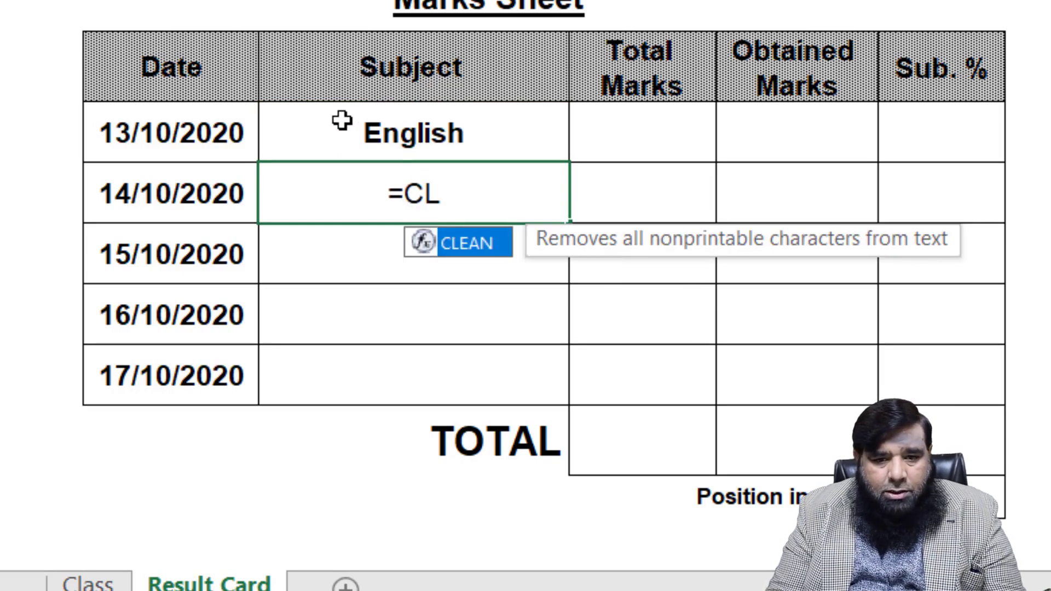
{"action": "type", "text": "ASS!"}
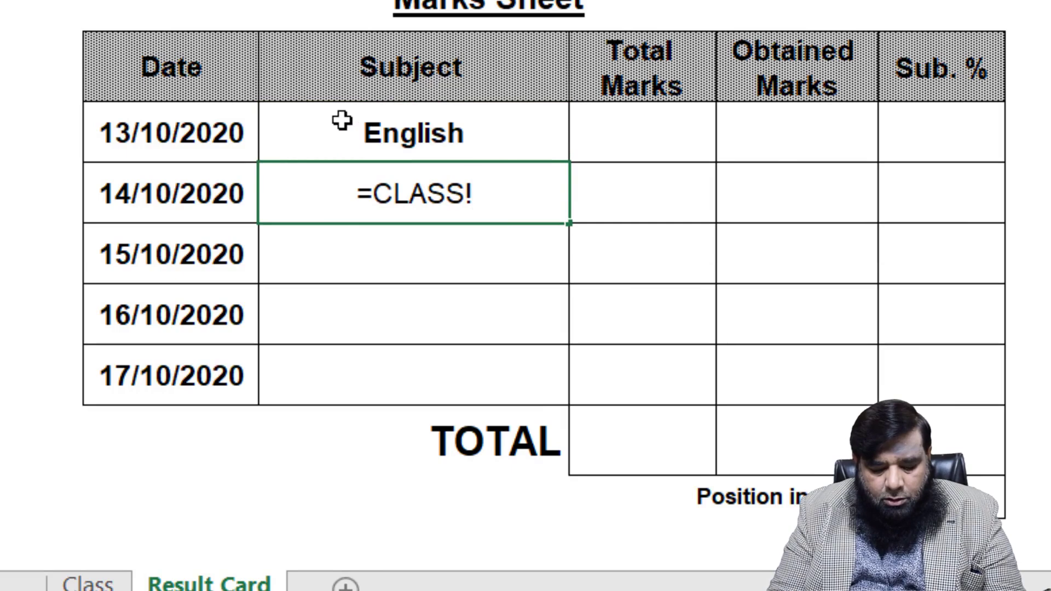
{"action": "type", "text": "F2"}
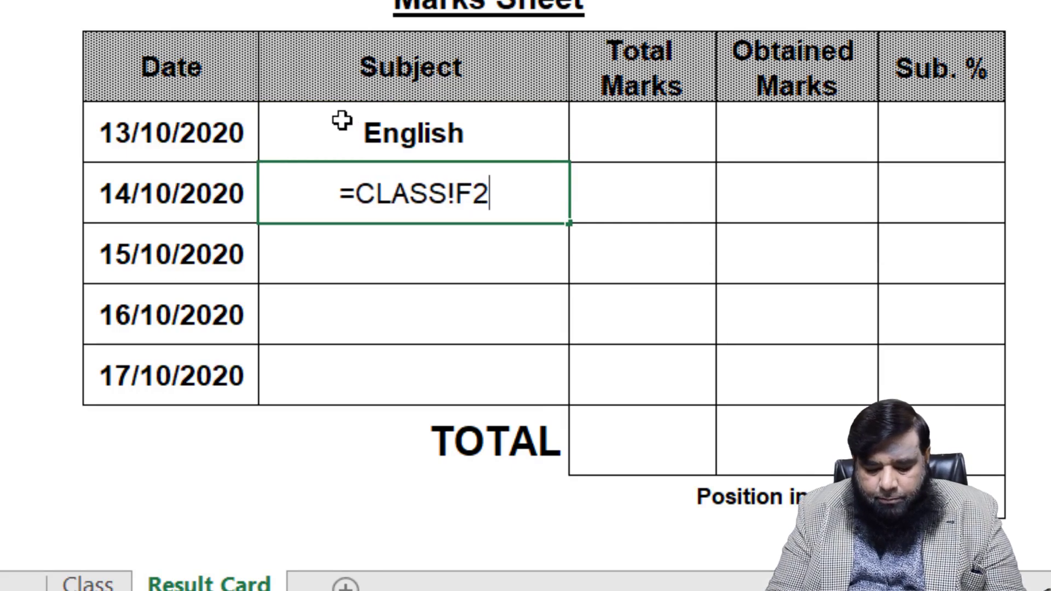
{"action": "key", "text": "Return"}
{"action": "type", "text": "=CLASS!G2"}
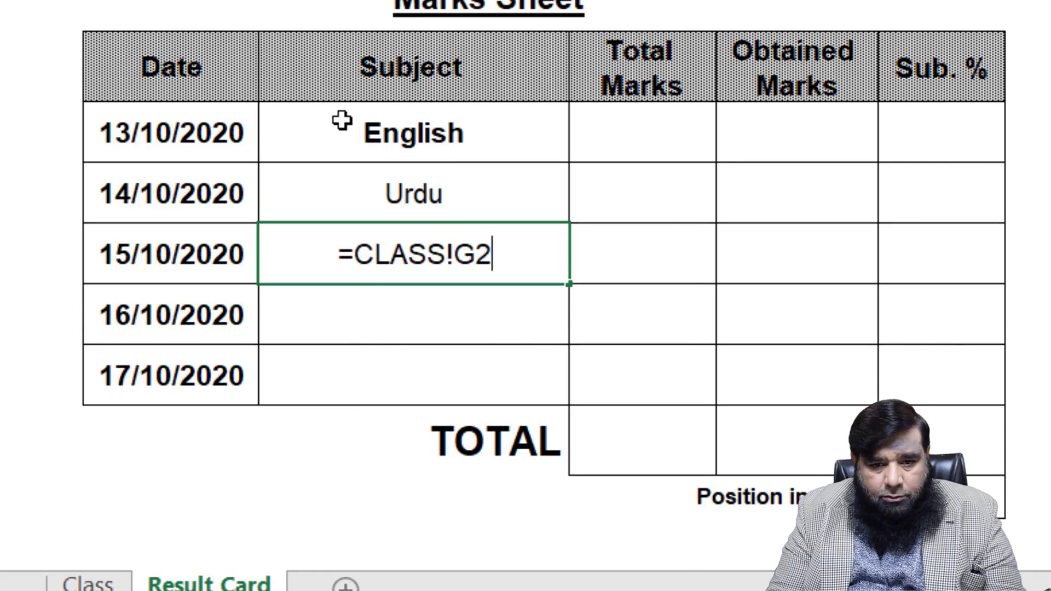
{"action": "key", "text": "Return"}
Enter =CLASS!H2 in C18 and =CLASS!I2 in C19 to complete the Marks Sheet's Subject column.
{"action": "type", "text": "=CLASS!"}
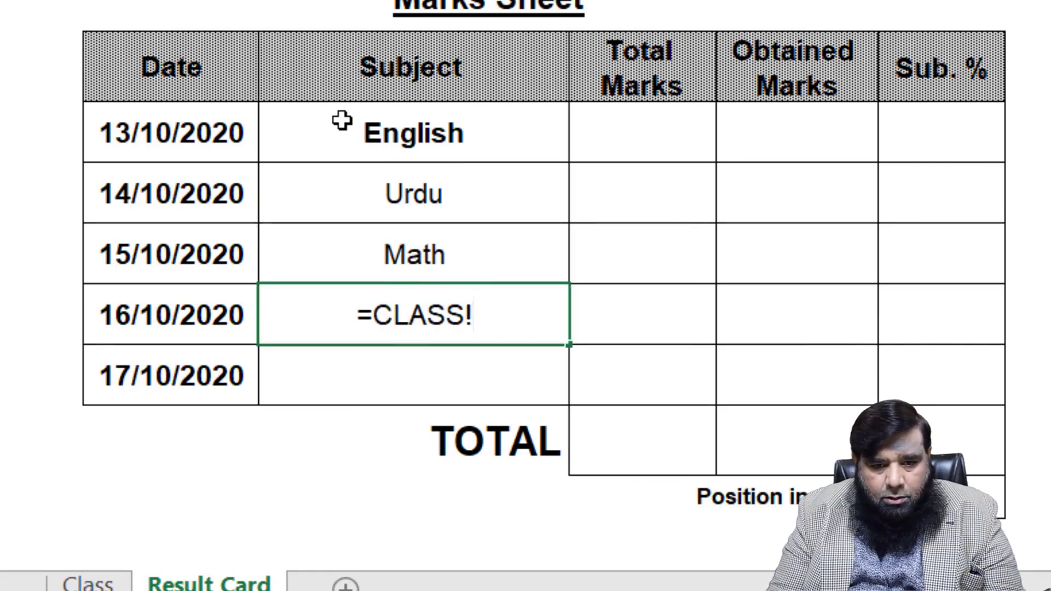
{"action": "type", "text": "H2"}
{"action": "key", "text": "Return"}
{"action": "type", "text": "=CLASS"}
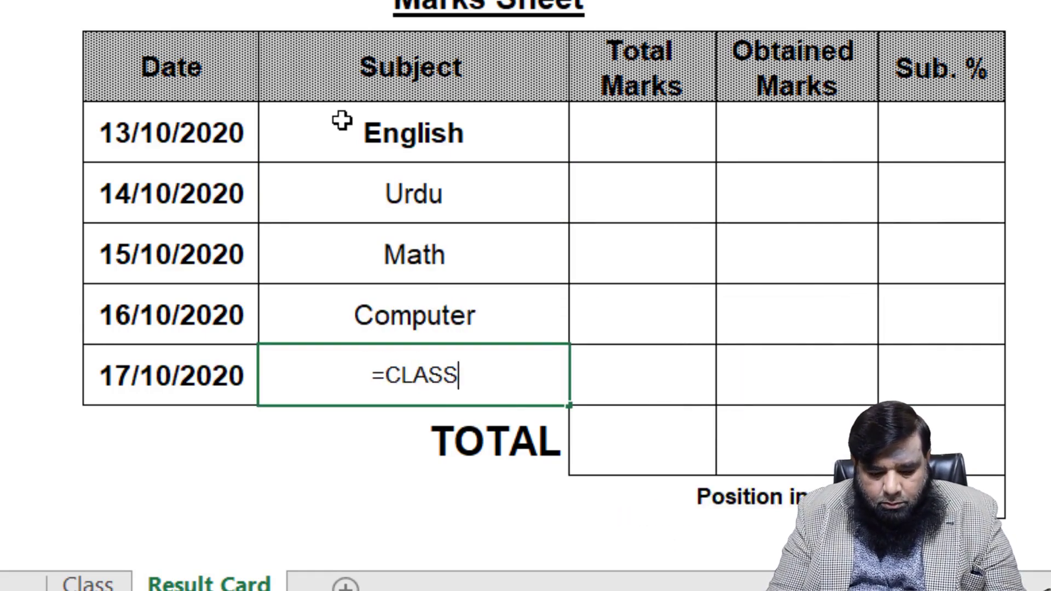
{"action": "type", "text": "!I2"}
{"action": "key", "text": "Return"}
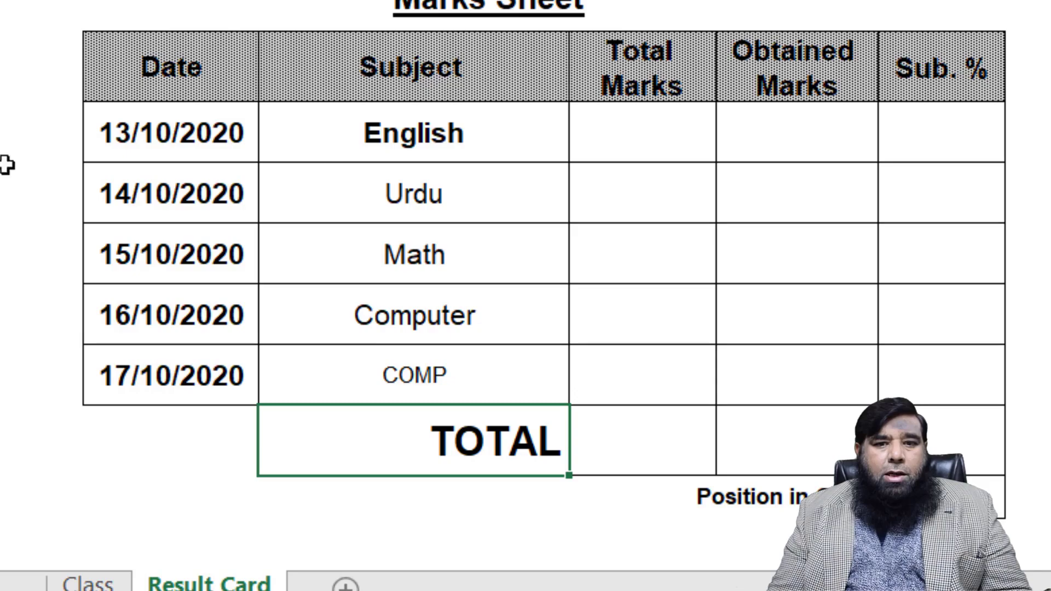
Format the subject names in C15:C19 as bold with font size 16.
{"action": "left_click_drag", "start_coordinate": [371, 148], "coordinate": [392, 372]}
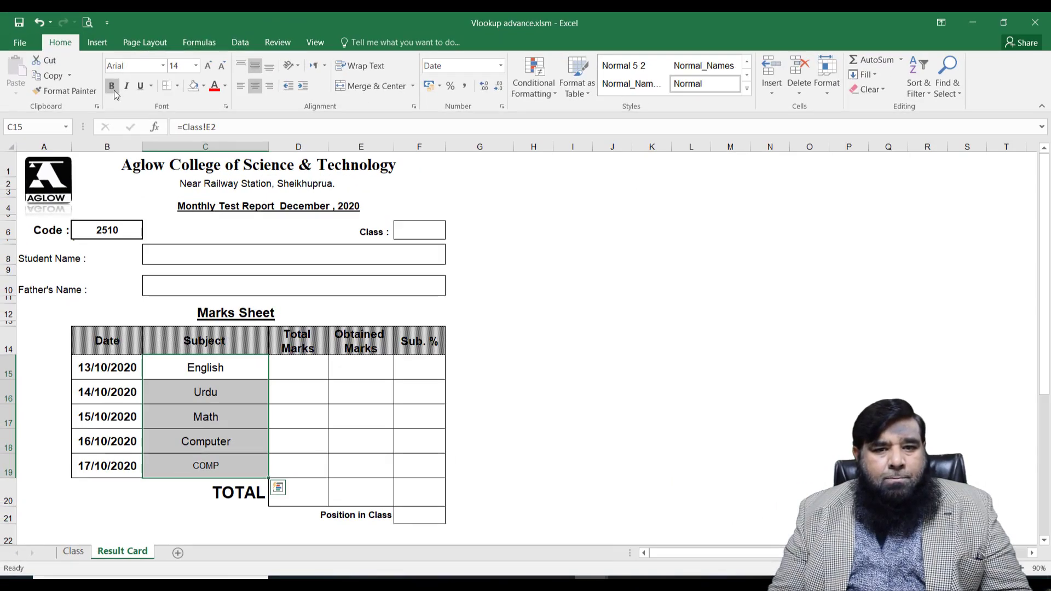
{"action": "left_click", "coordinate": [112, 87]}
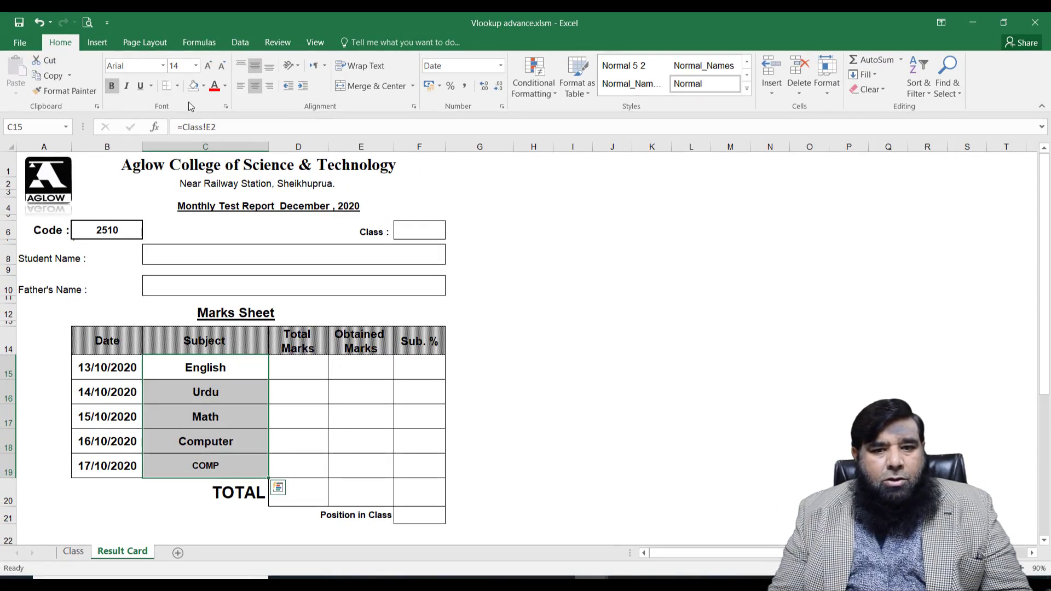
{"action": "left_click", "coordinate": [208, 66]}
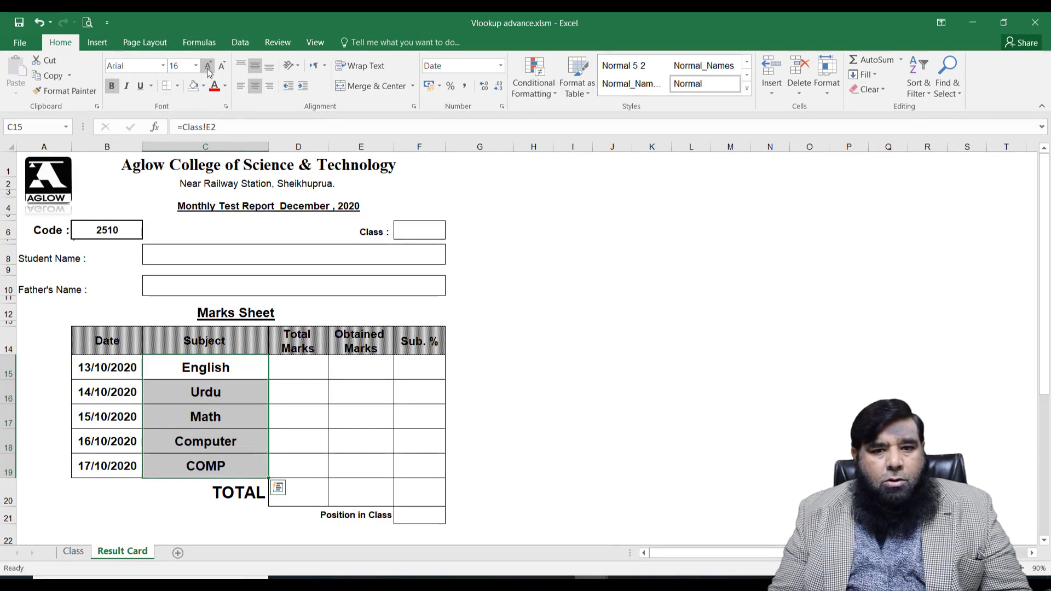
Compare the last two subjects in the Result Card's Subject column with the subject headers in row 2 of the Class sheet.
{"action": "left_click", "coordinate": [219, 467]}
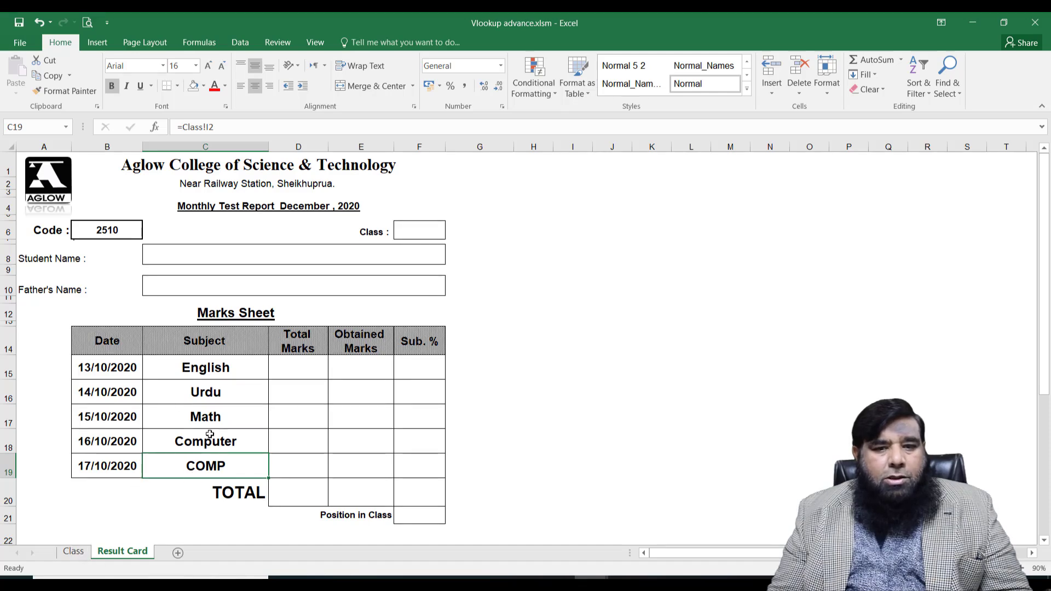
{"action": "left_click", "coordinate": [73, 552]}
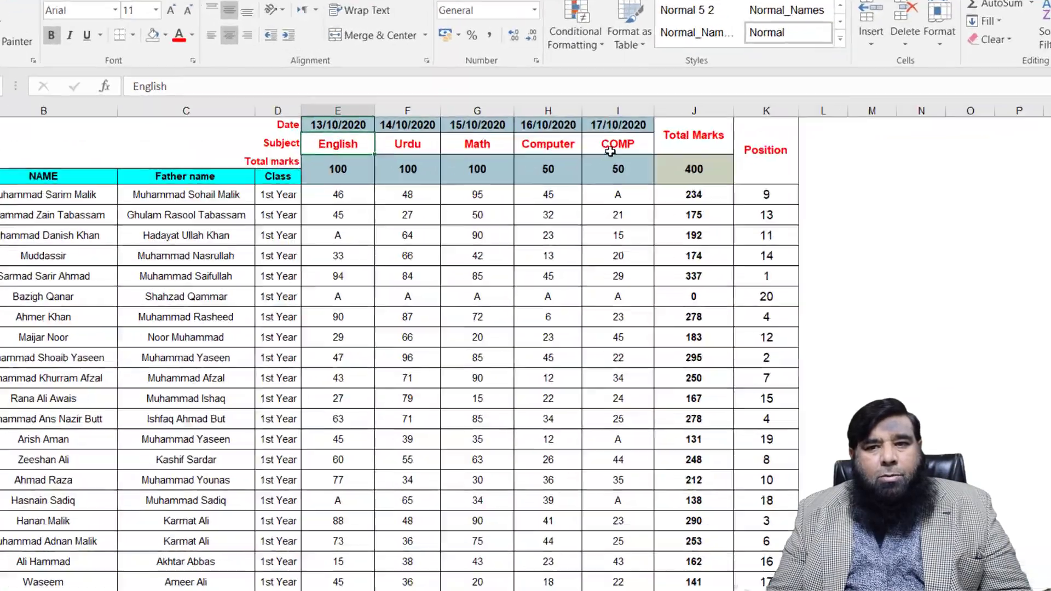
{"action": "left_click", "coordinate": [561, 174]}
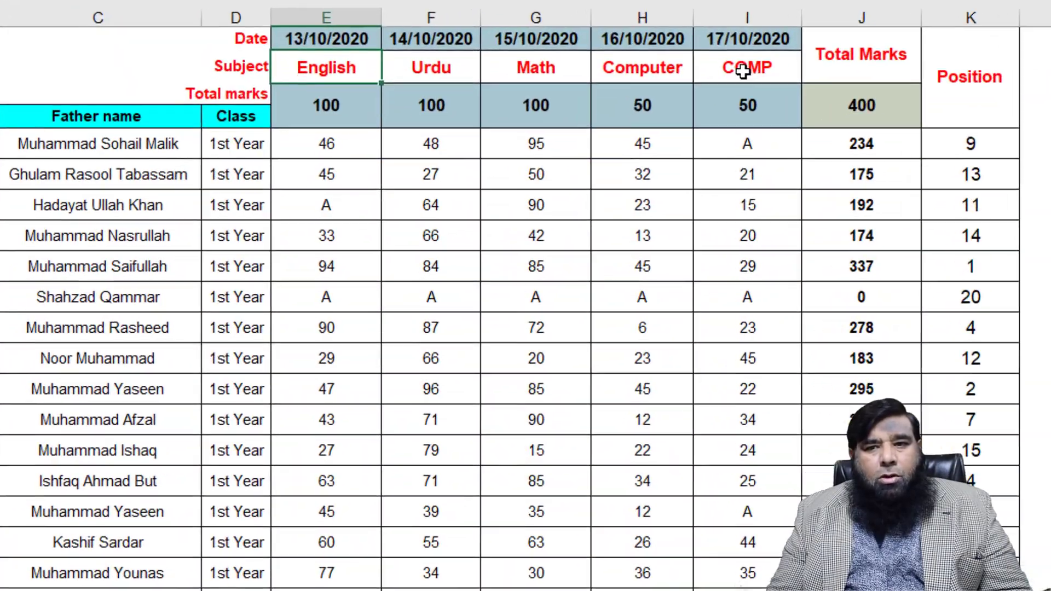
{"action": "left_click", "coordinate": [654, 69]}
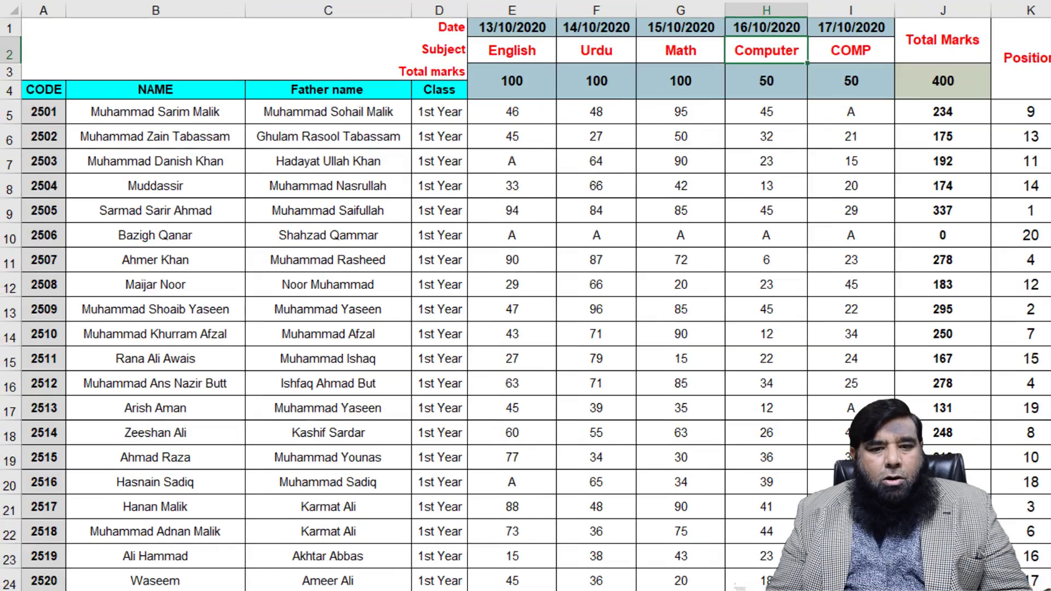
{"action": "left_click", "coordinate": [175, 589]}
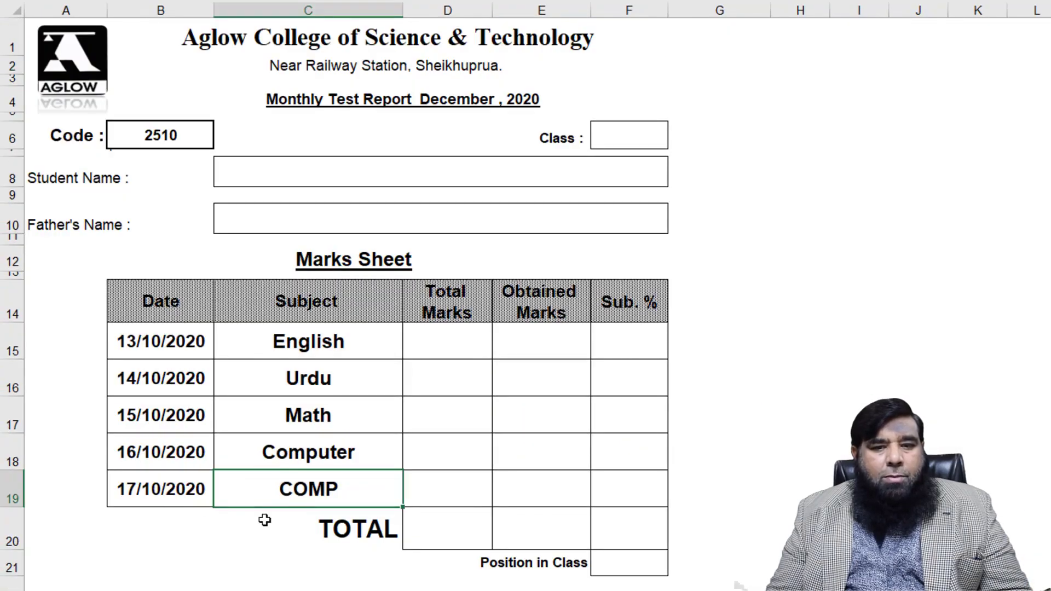
{"action": "left_click", "coordinate": [104, 589]}
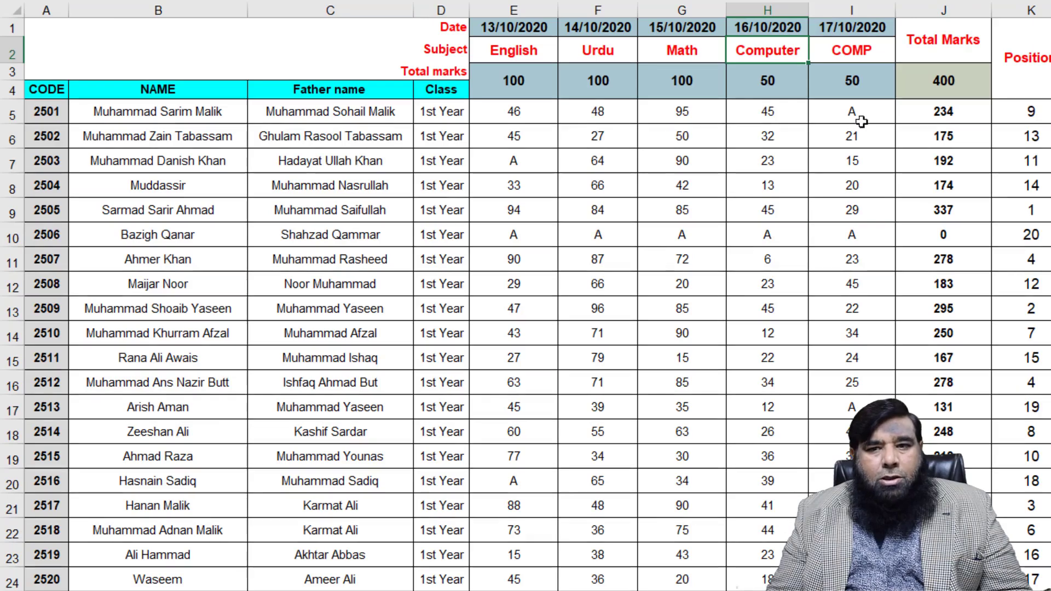
Change the subject header in cell I2 of the Class sheet to "Pak. Stud." and check the linked cell C19 on the Result Card.
{"action": "left_click", "coordinate": [872, 51]}
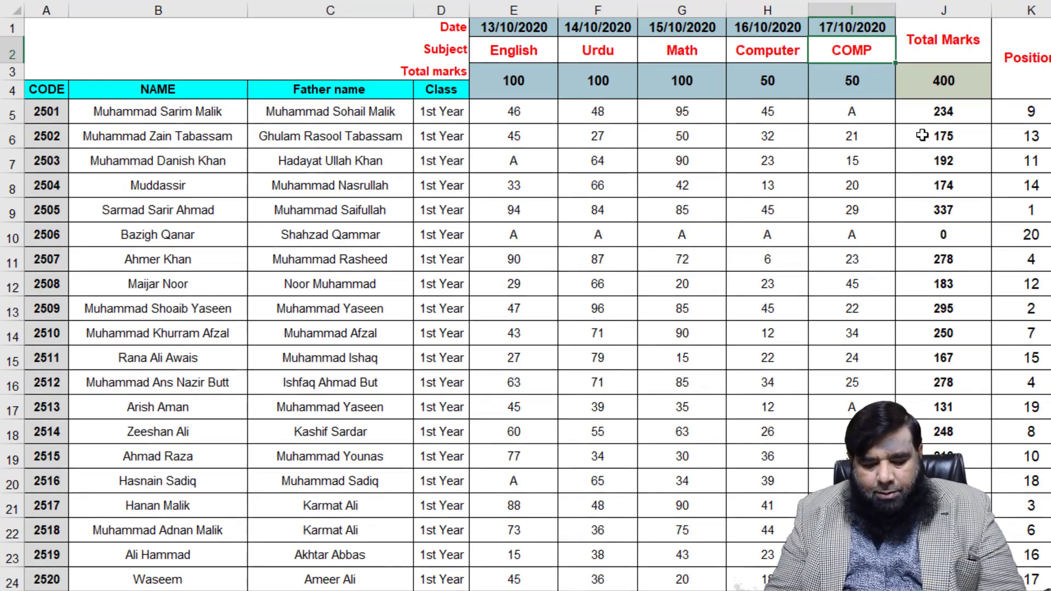
{"action": "type", "text": "pAK"}
{"action": "key", "text": "BackSpace"}
{"action": "key", "text": "BackSpace"}
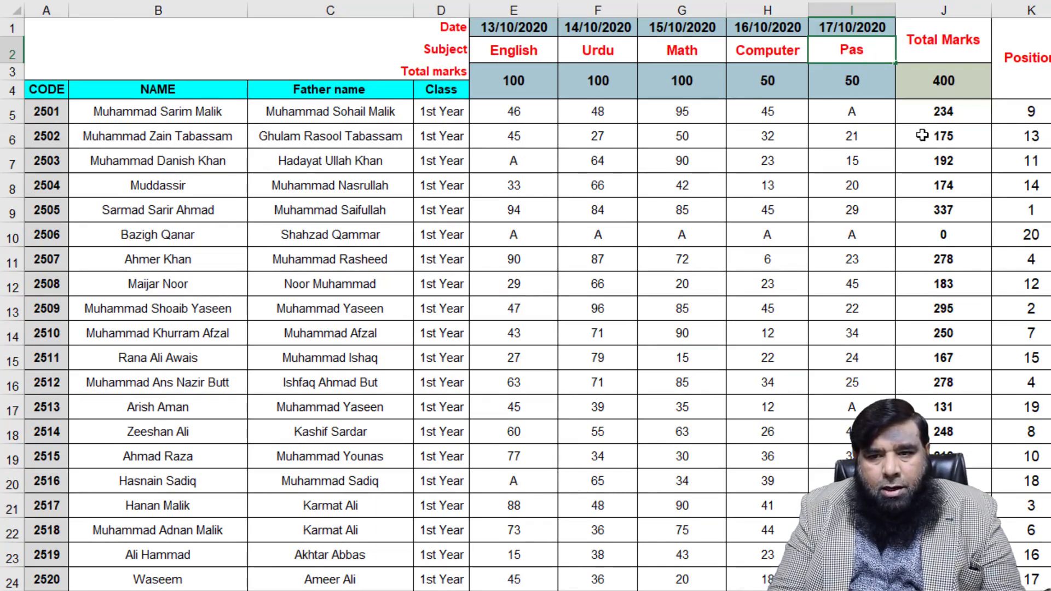
{"action": "key", "text": "BackSpace"}
{"action": "type", "text": "k. "}
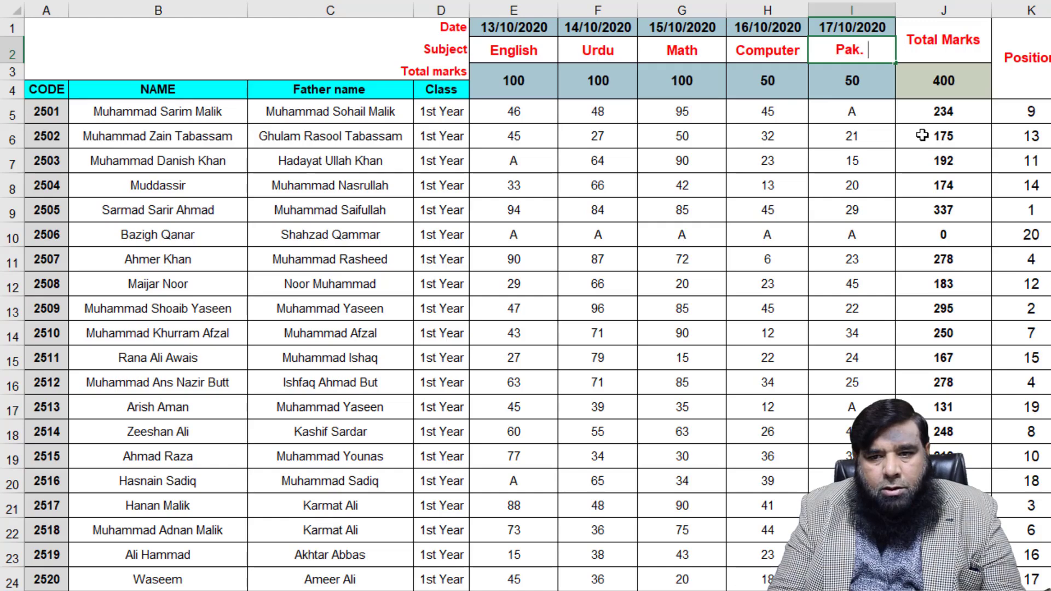
{"action": "type", "text": "Stud."}
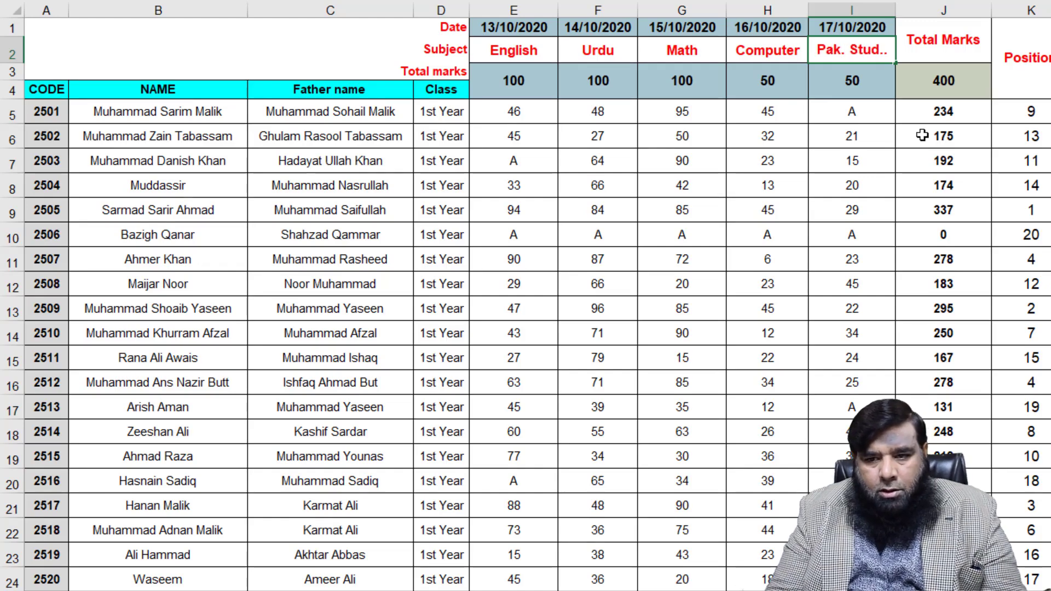
{"action": "key", "text": "Return"}
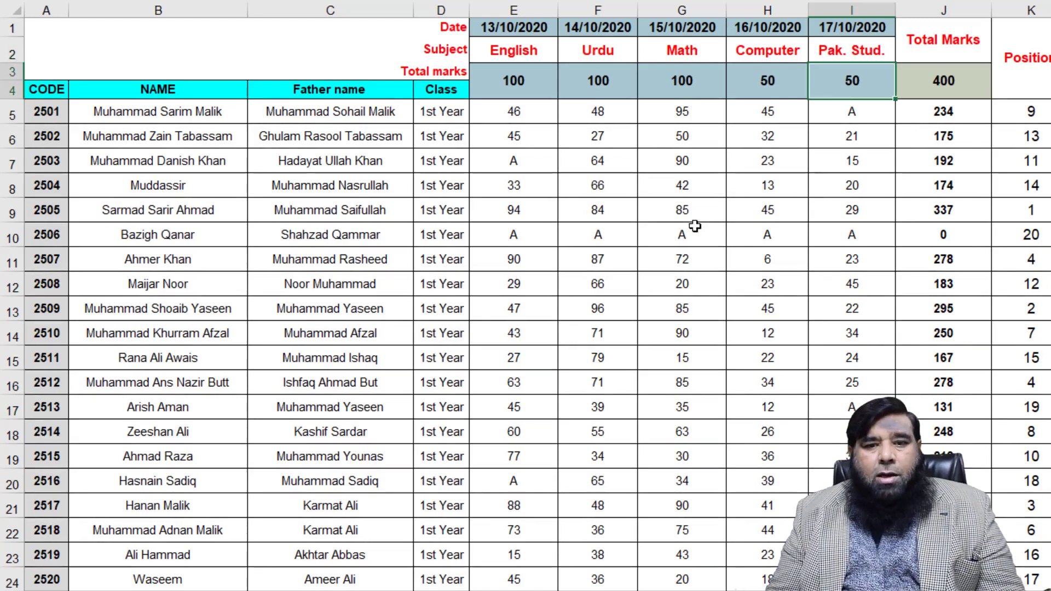
{"action": "left_click", "coordinate": [203, 590]}
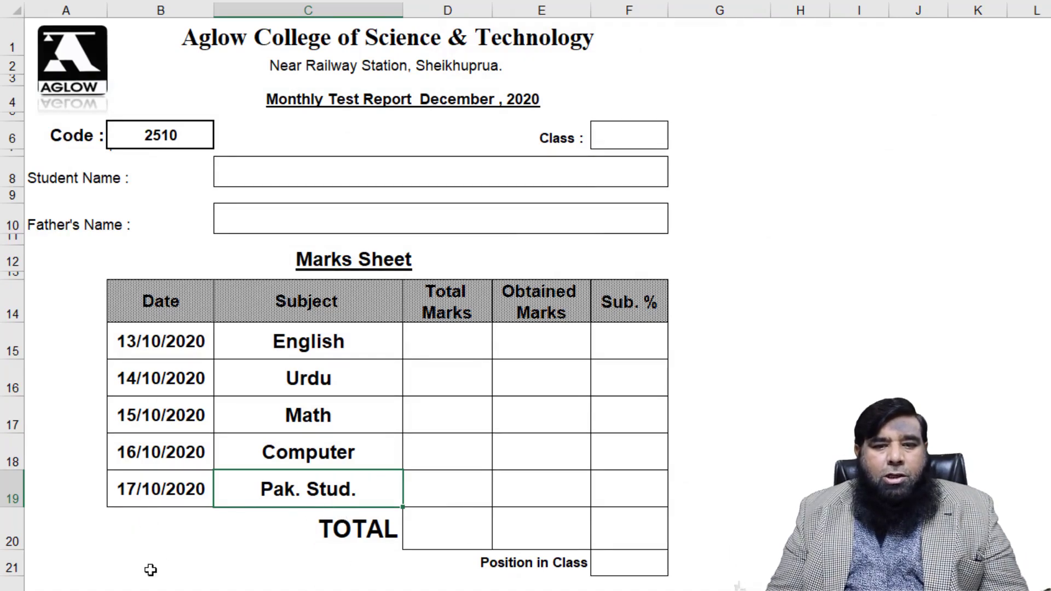
{"action": "left_click", "coordinate": [126, 590]}
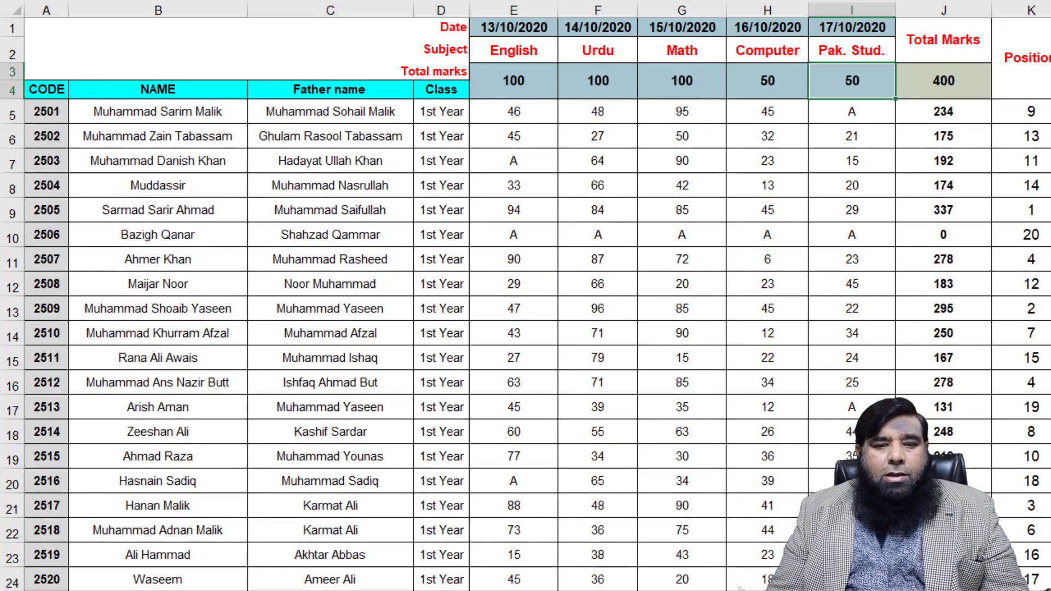
Left-align the subject names in C15:C19 of the Result Card sheet.
{"action": "left_click", "coordinate": [186, 590]}
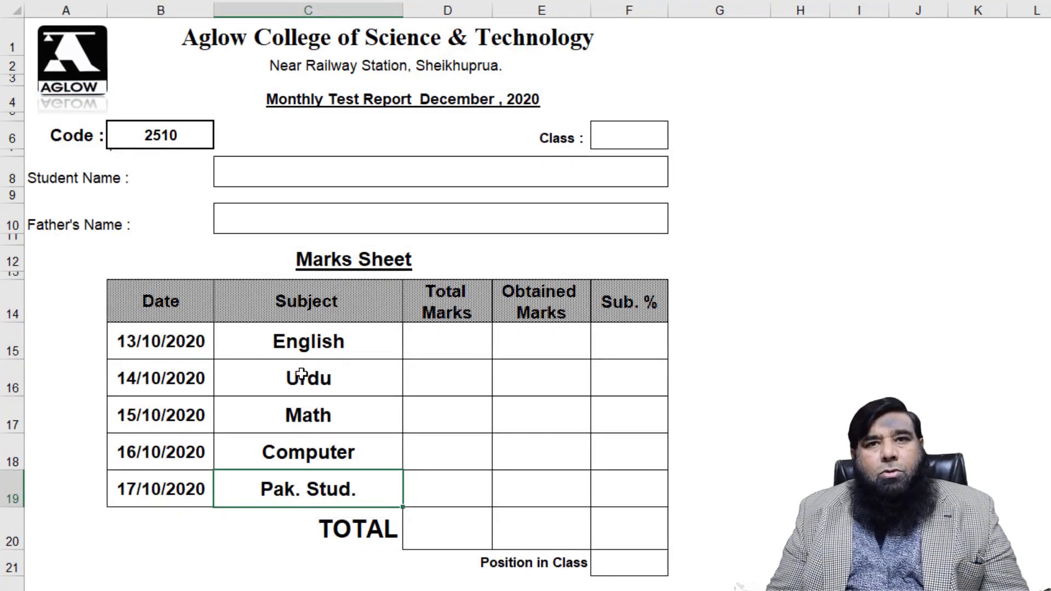
{"action": "left_click_drag", "start_coordinate": [306, 351], "coordinate": [301, 476]}
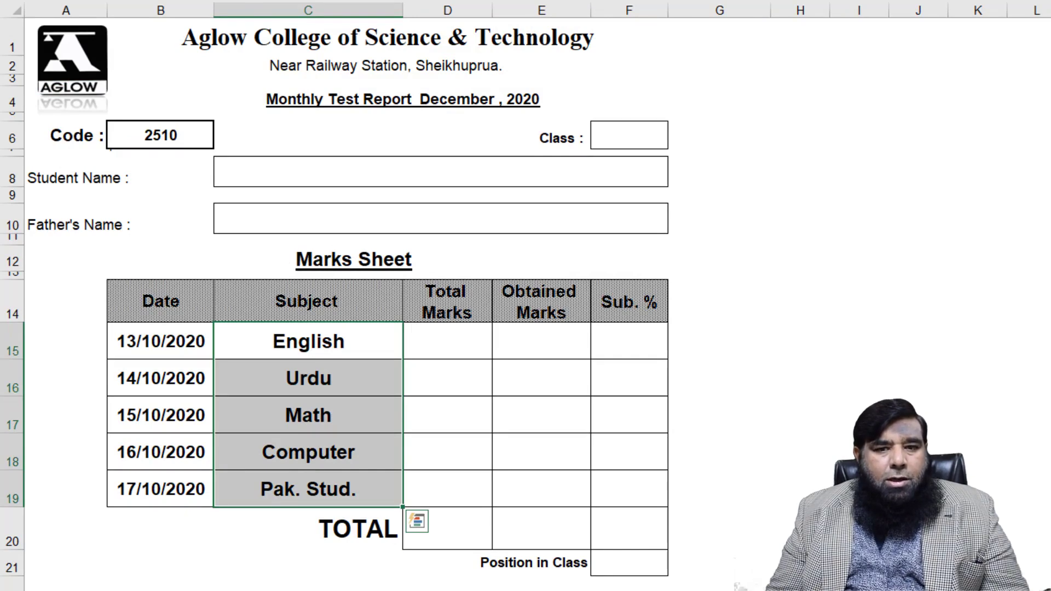
{"action": "key", "text": "alt+h"}
{"action": "key", "text": "a"}
{"action": "key", "text": "l"}
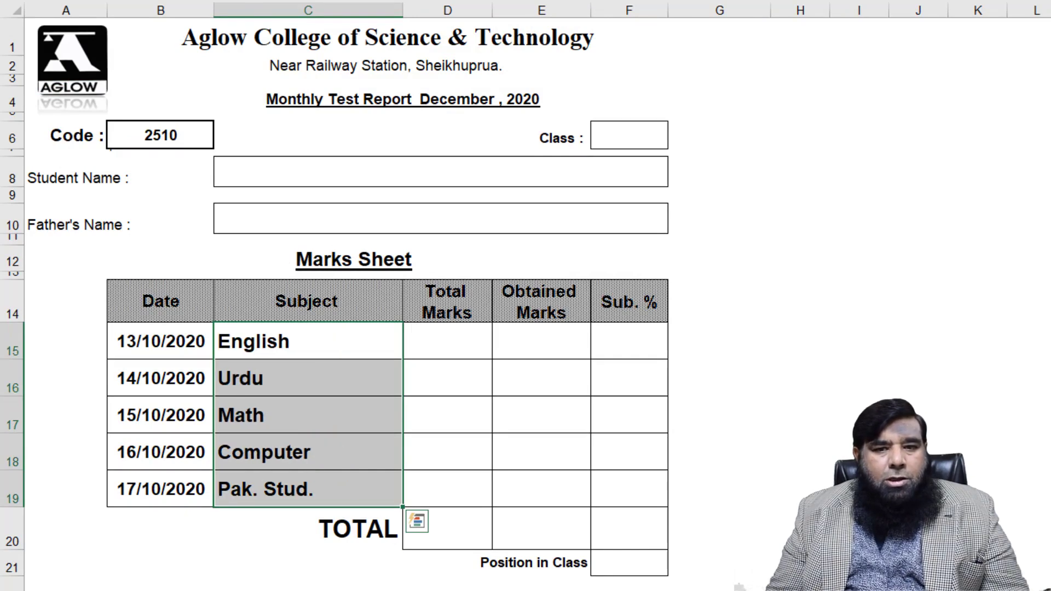
{"action": "left_click", "coordinate": [346, 424]}
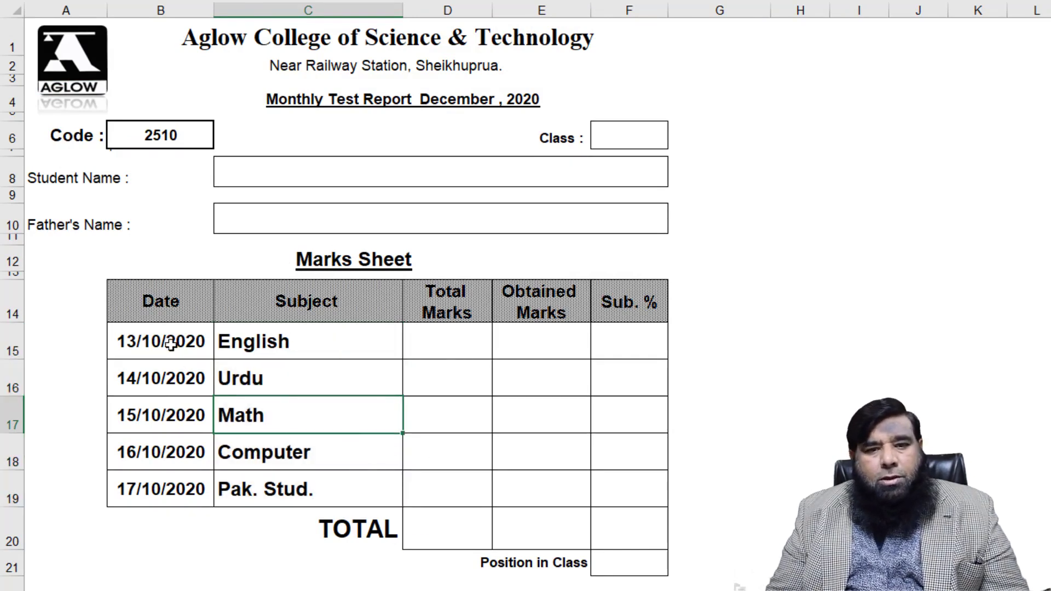
Increase the font size of the dates in B15:B19 of the Marks Sheet table.
{"action": "left_click_drag", "start_coordinate": [170, 342], "coordinate": [165, 478]}
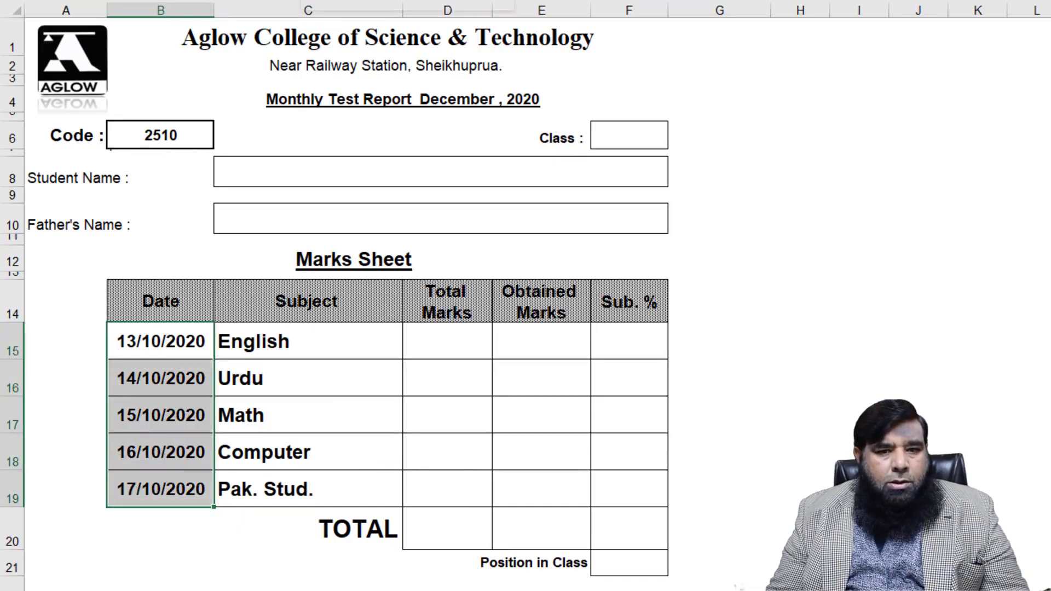
{"action": "left_click", "coordinate": [306, 1]}
{"action": "left_click", "coordinate": [349, 427]}
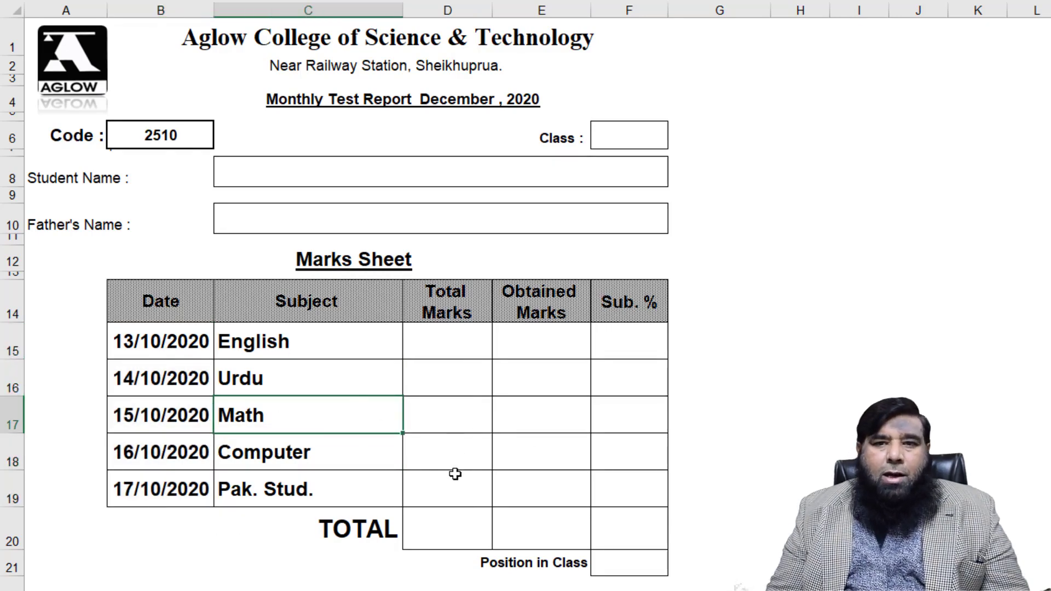
Increase the font size of the Code value in B6 by four increments and select the empty Class cell F6.
{"action": "left_click", "coordinate": [176, 134]}
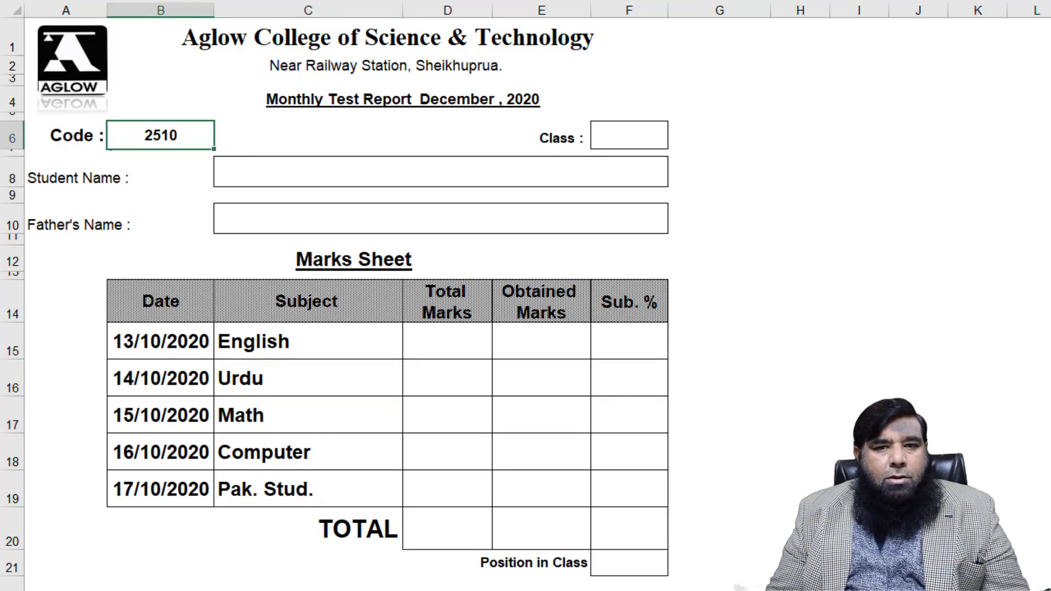
{"action": "key", "text": "ctrl+shift+period"}
{"action": "key", "text": "ctrl+shift+period"}
{"action": "key", "text": "ctrl+shift+period"}
{"action": "key", "text": "ctrl+shift+period"}
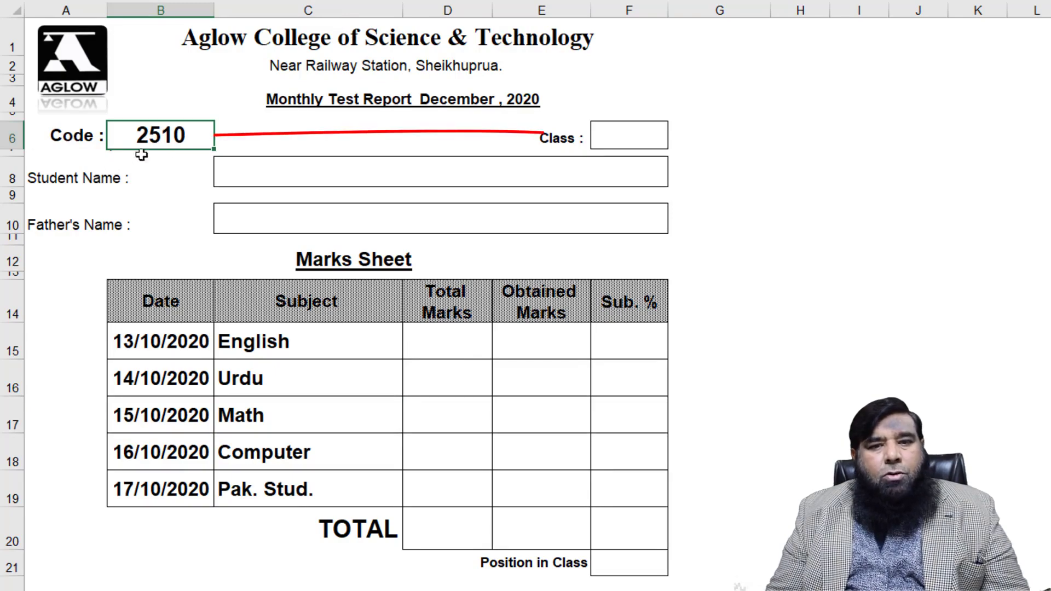
{"action": "left_click", "coordinate": [613, 131]}
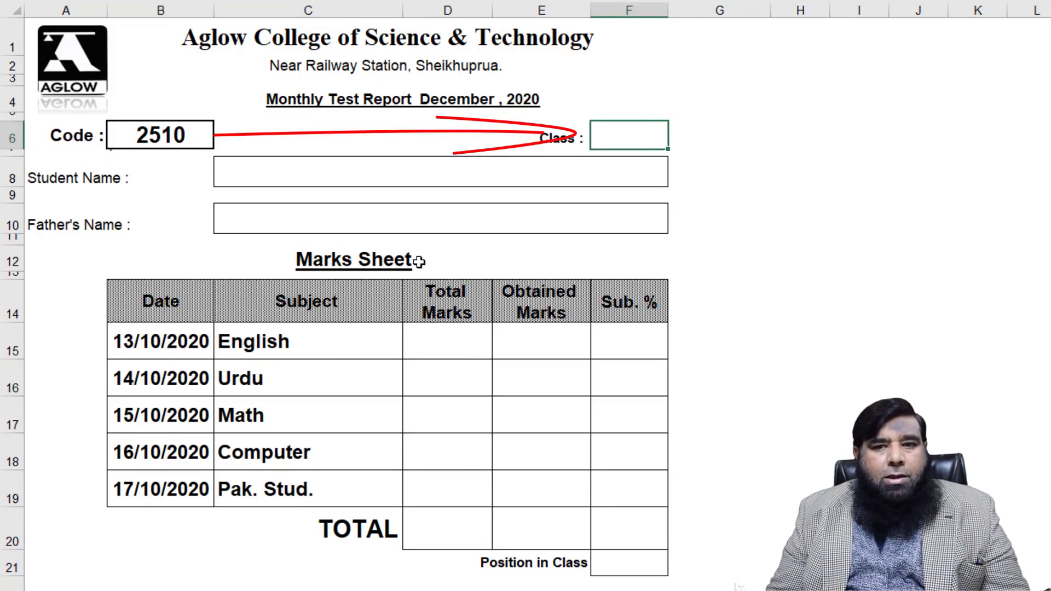
Define the name List for the student data range A5:K24 on the Class sheet.
{"action": "left_click", "coordinate": [101, 571]}
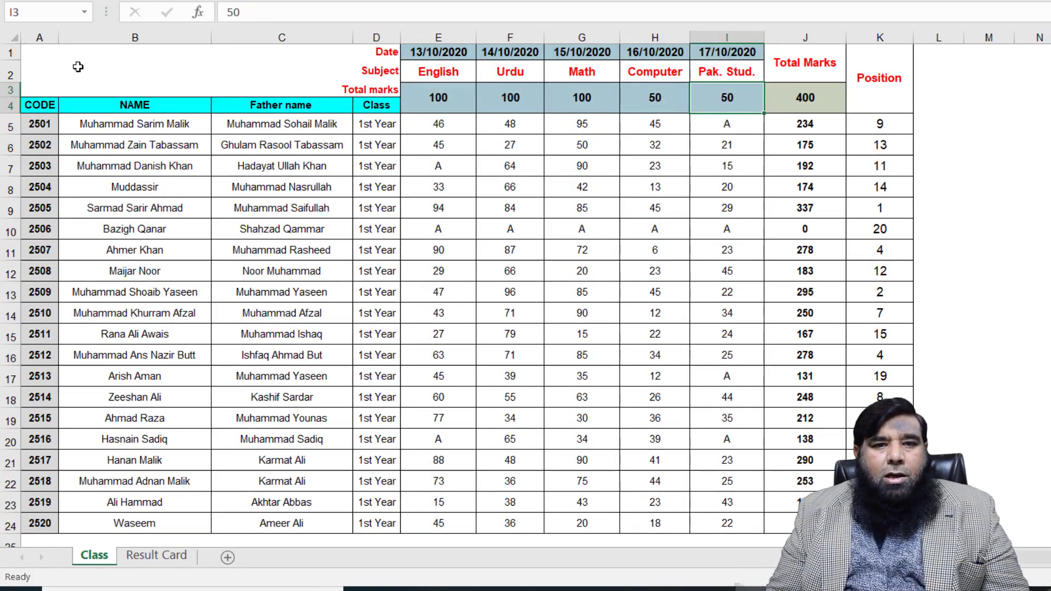
{"action": "left_click_drag", "start_coordinate": [46, 123], "coordinate": [852, 523]}
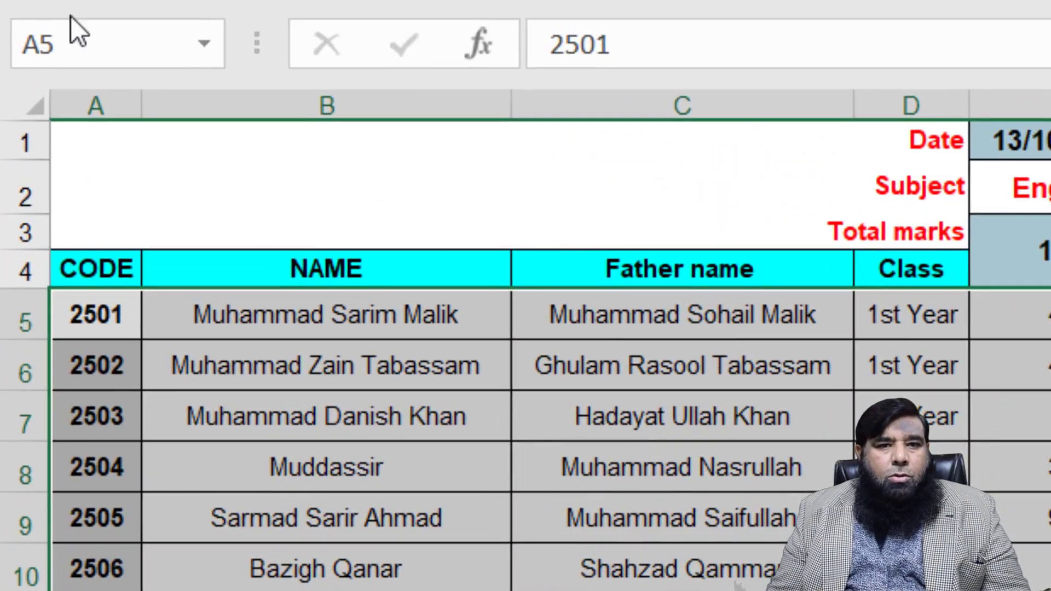
{"action": "left_click", "coordinate": [122, 46]}
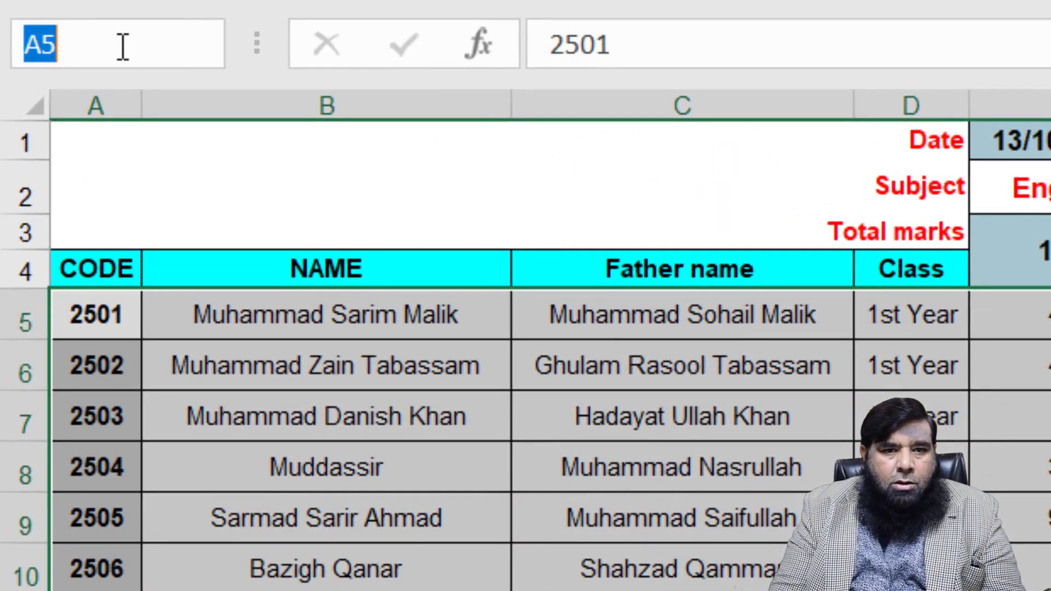
{"action": "type", "text": "List"}
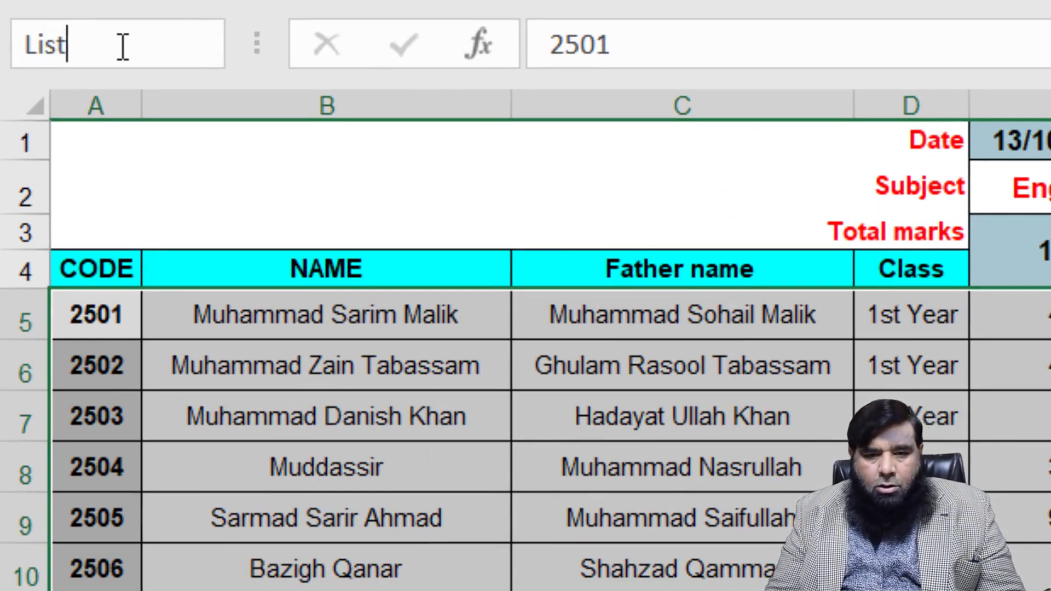
{"action": "key", "text": "Return"}
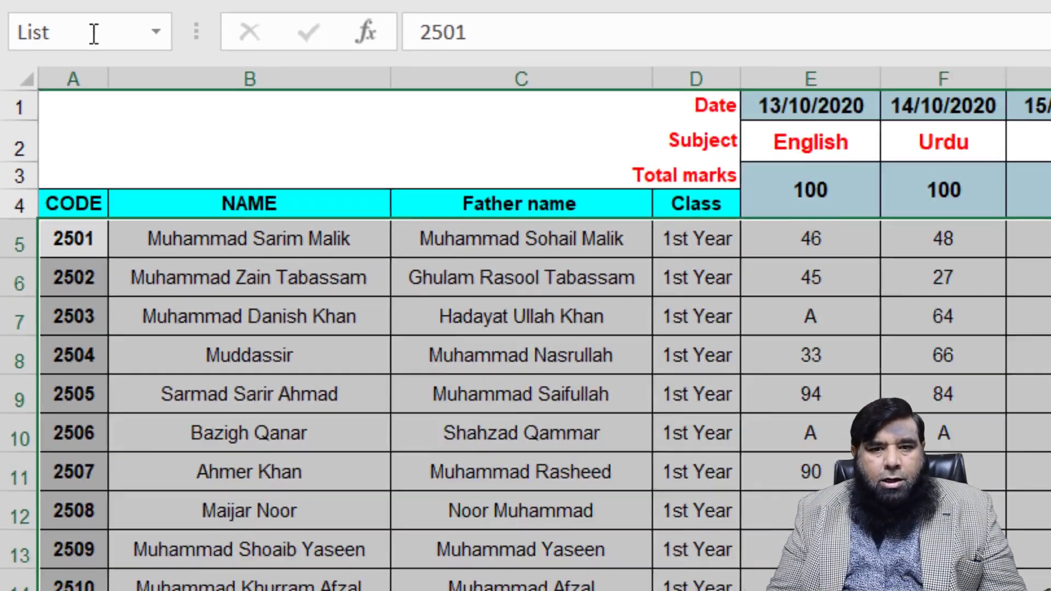
{"action": "left_click", "coordinate": [306, 506]}
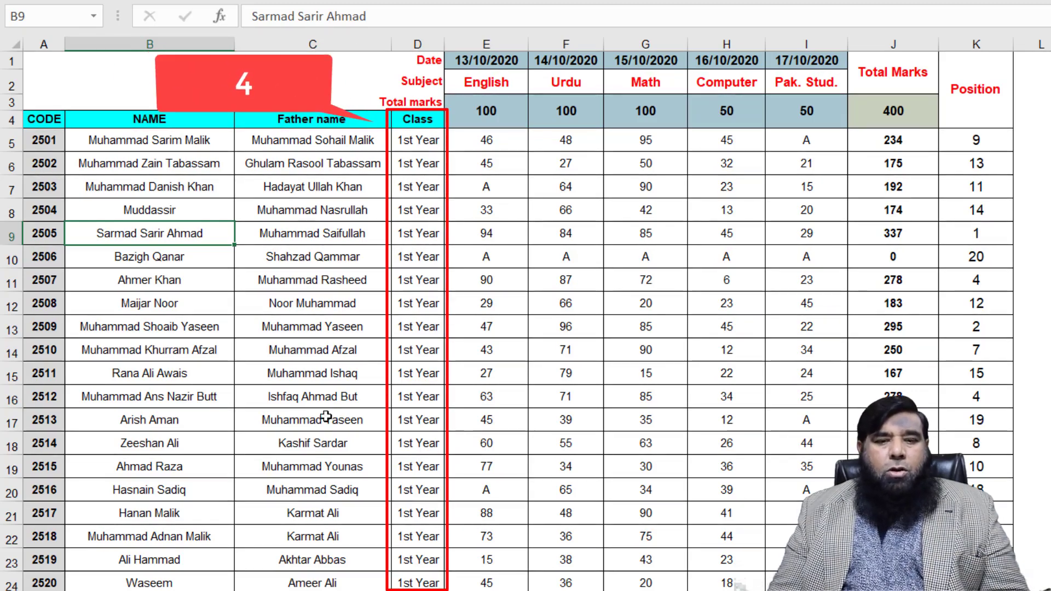
Enter =VLOOKUP(B6,List,4) in the Class cell F6 of the Result Card to fetch the student's class.
{"action": "left_click", "coordinate": [186, 590]}
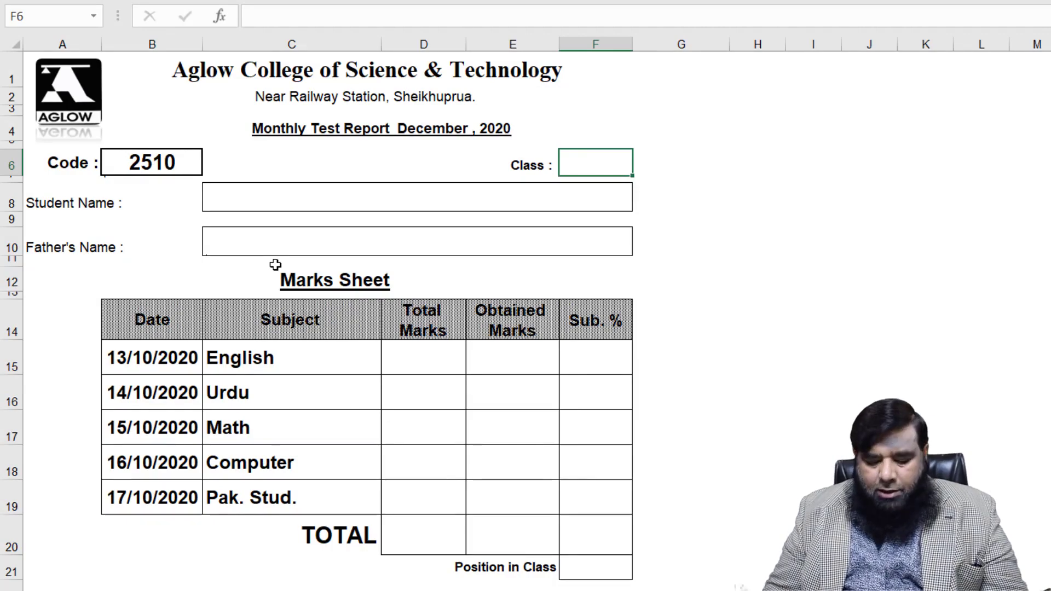
{"action": "type", "text": "="}
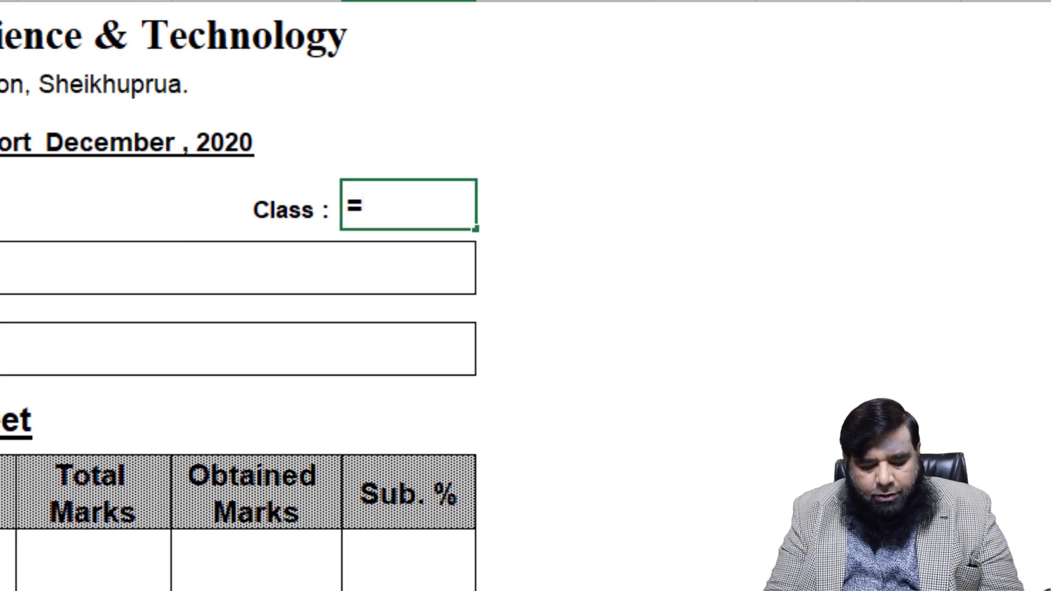
{"action": "type", "text": "VL"}
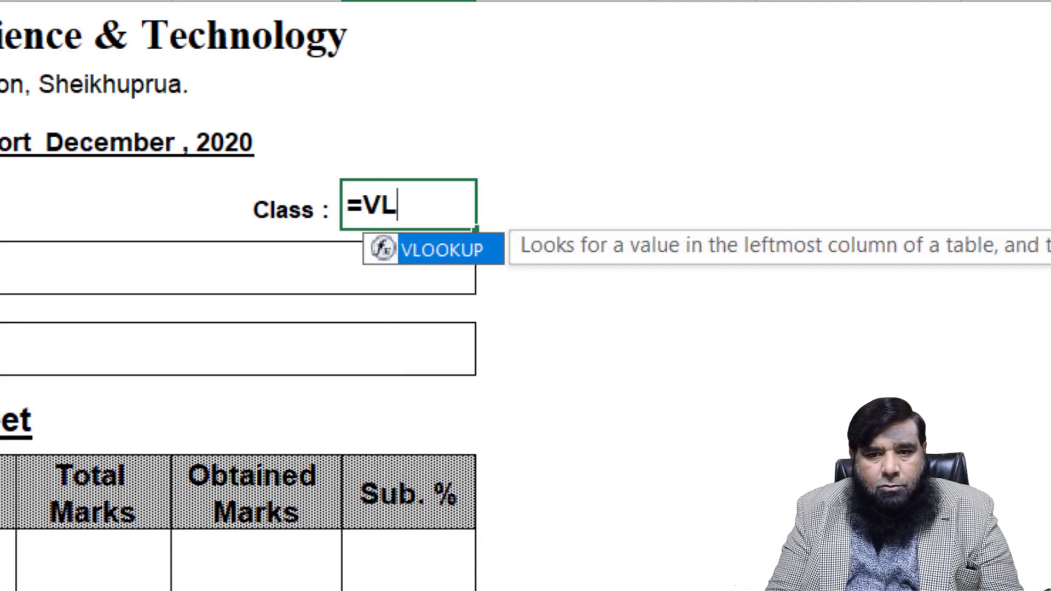
{"action": "type", "text": "OOKUP("}
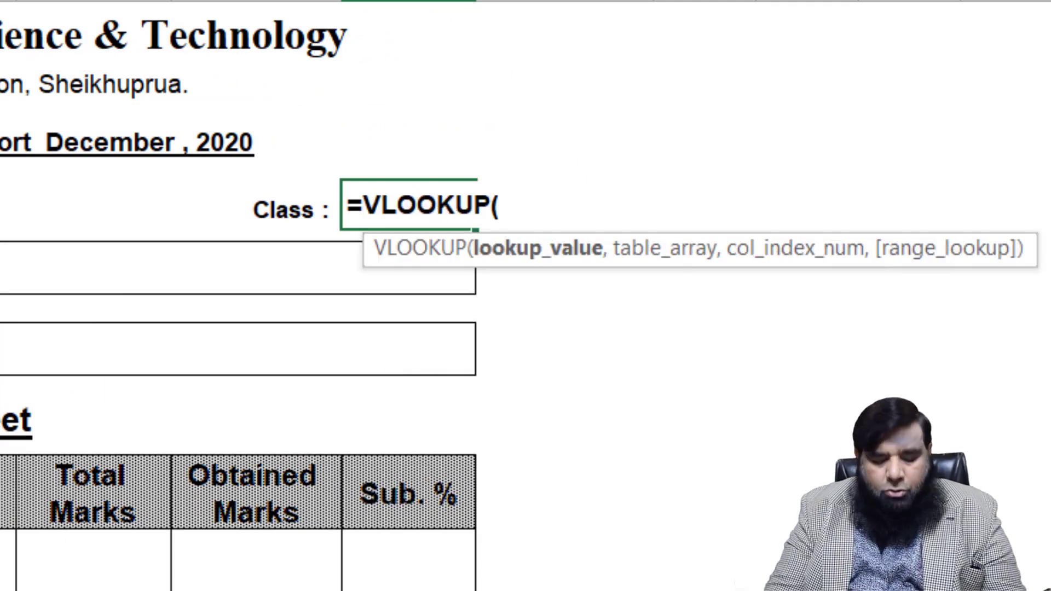
{"action": "type", "text": "B6"}
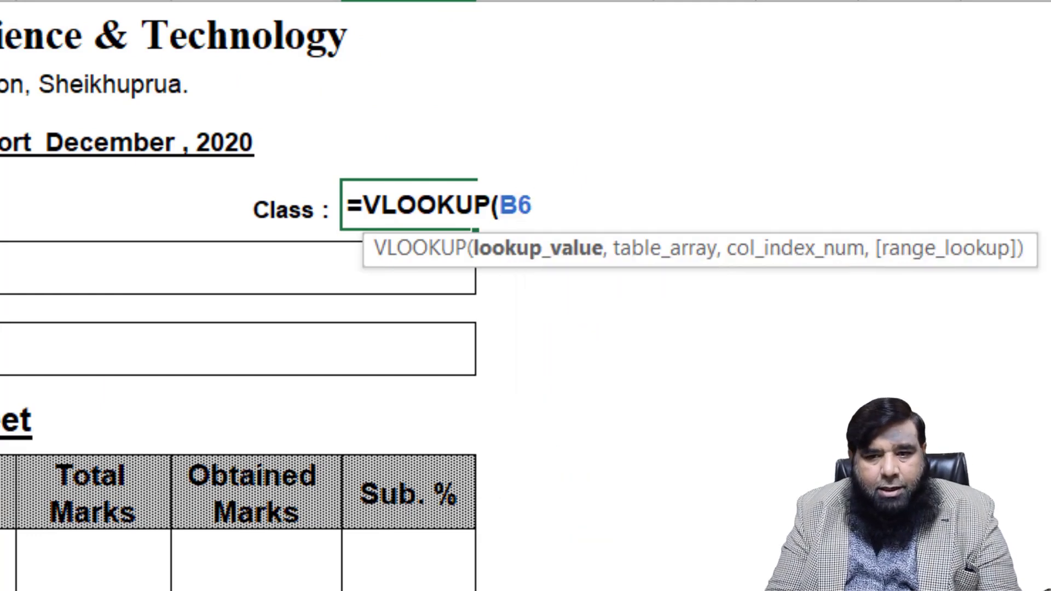
{"action": "type", "text": ","}
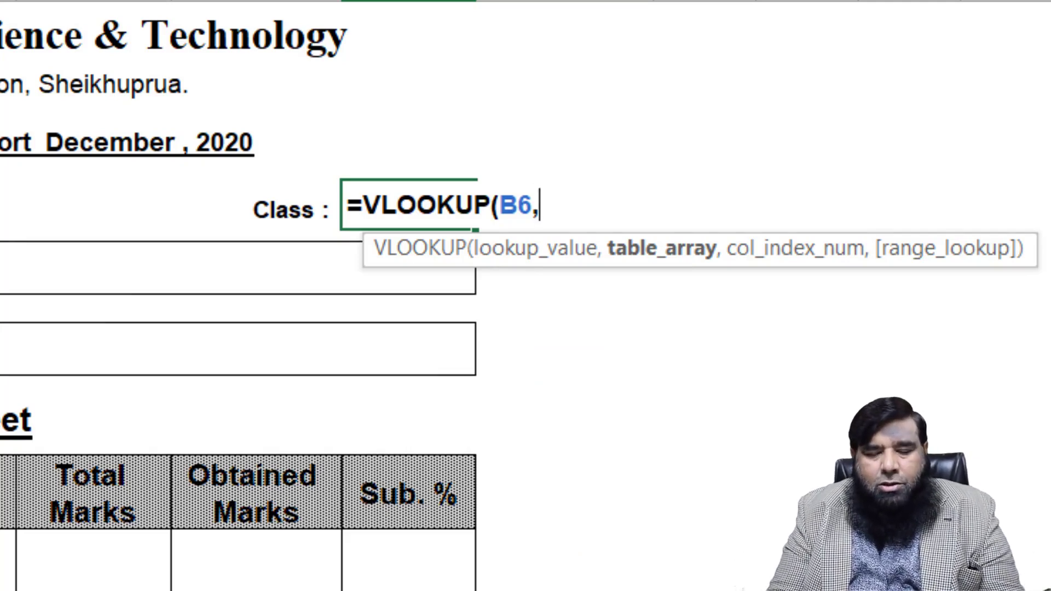
{"action": "type", "text": "LIST"}
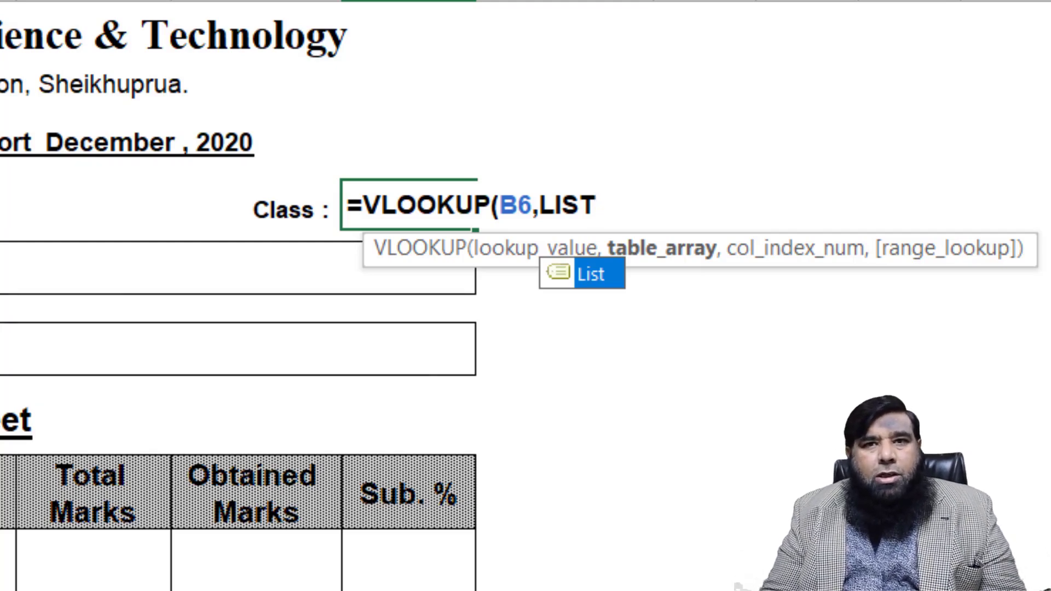
{"action": "key", "text": "Tab"}
{"action": "type", "text": ","}
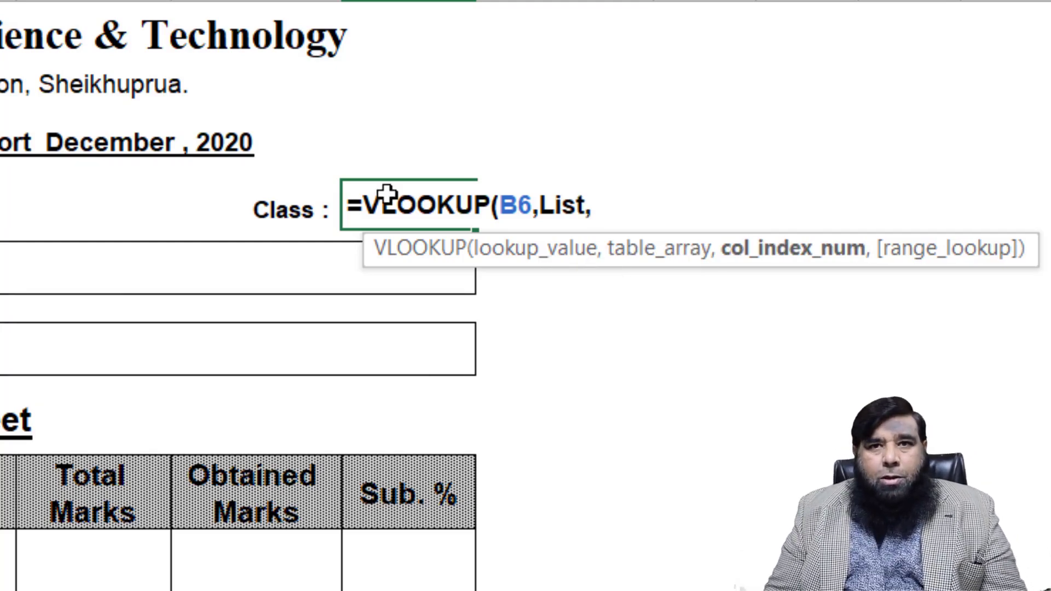
{"action": "type", "text": "4"}
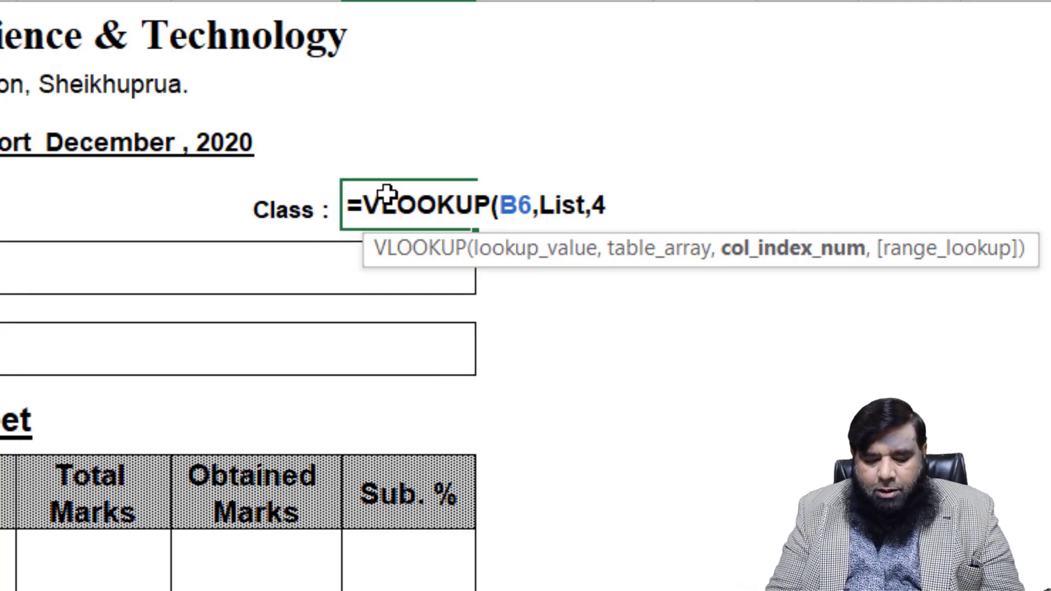
{"action": "type", "text": ")"}
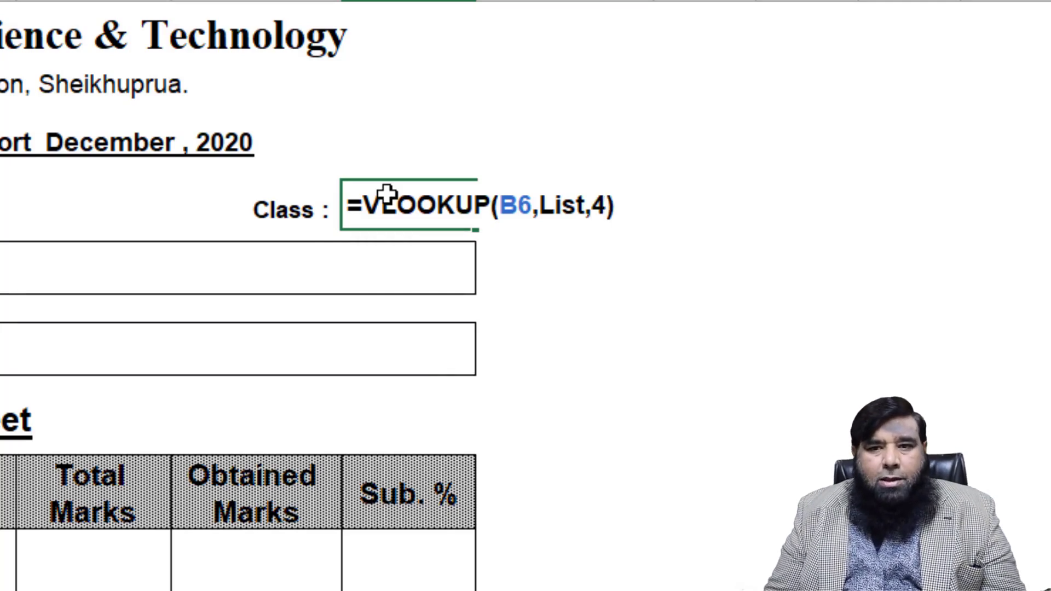
{"action": "key", "text": "Return"}
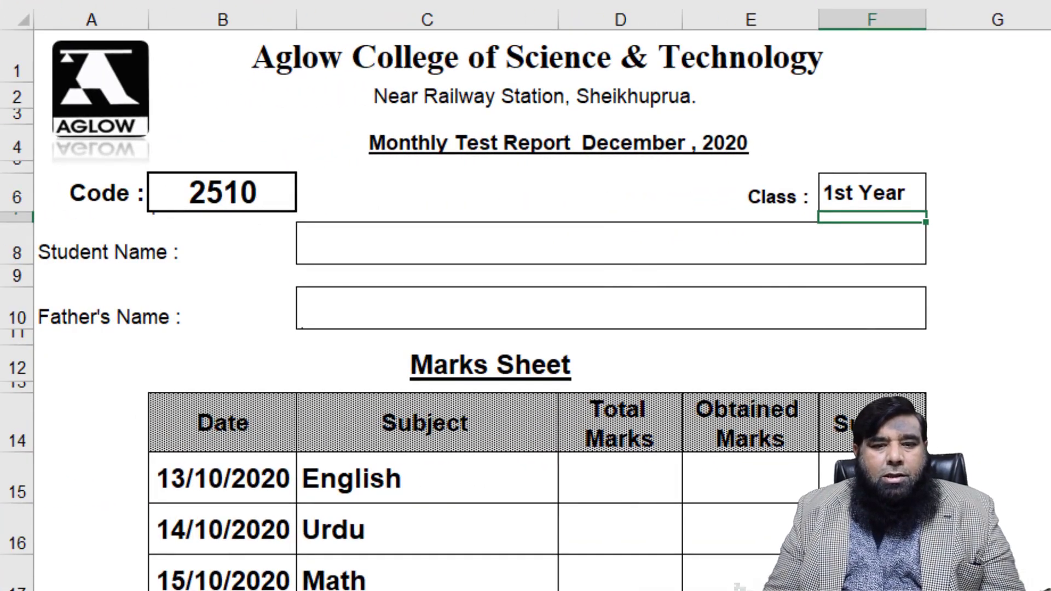
Check the NAME column's position on the Class sheet and enter =VLOOKUP(B6,LIST,2) in the Result Card's Student Name cell C8.
{"action": "left_click", "coordinate": [225, 590]}
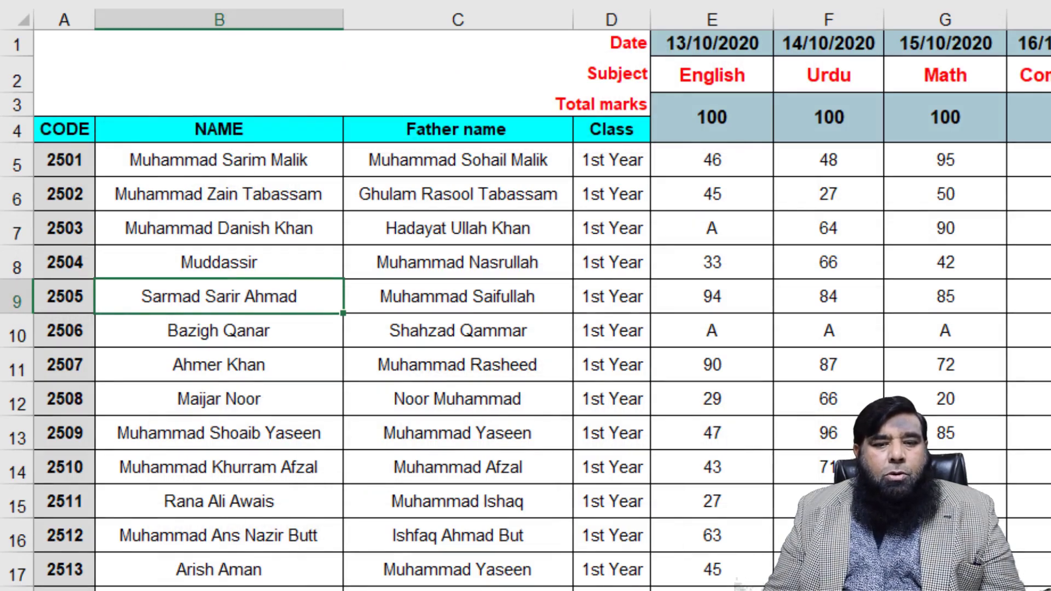
{"action": "left_click", "coordinate": [165, 590]}
{"action": "left_click", "coordinate": [449, 244]}
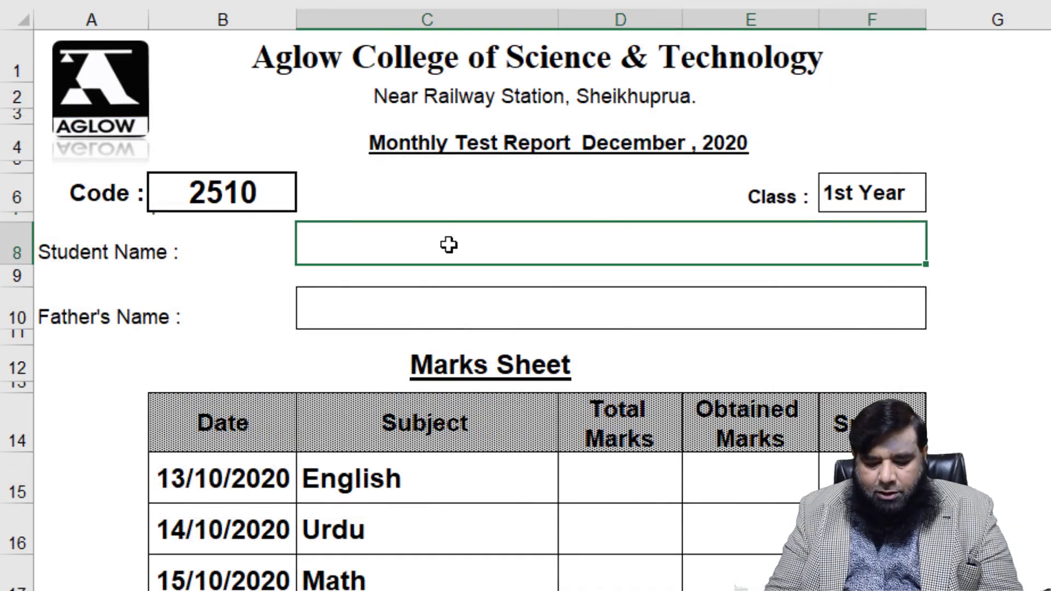
{"action": "type", "text": "=VL"}
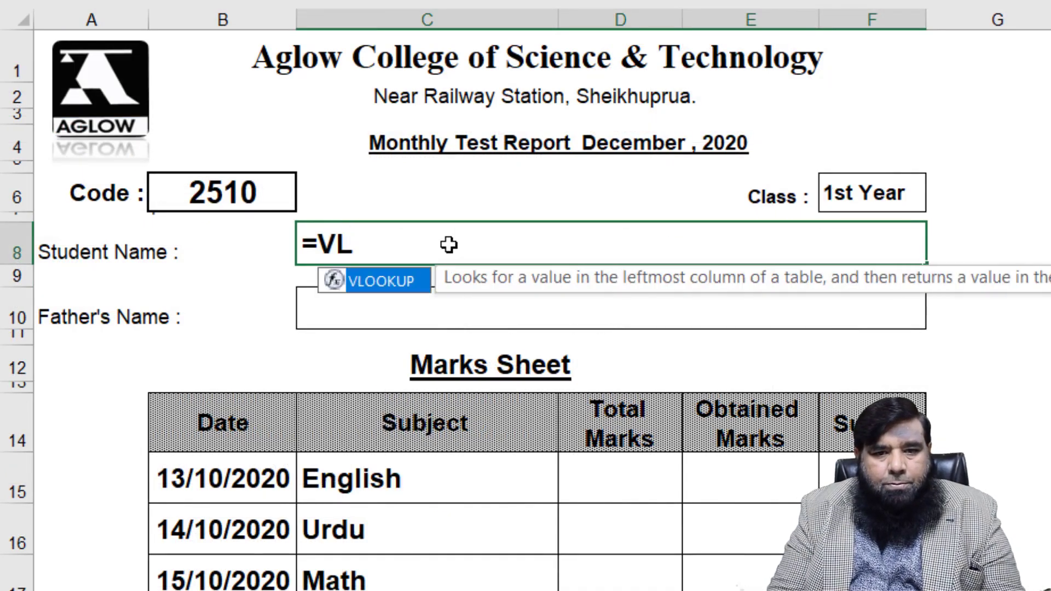
{"action": "type", "text": "OOKUP("}
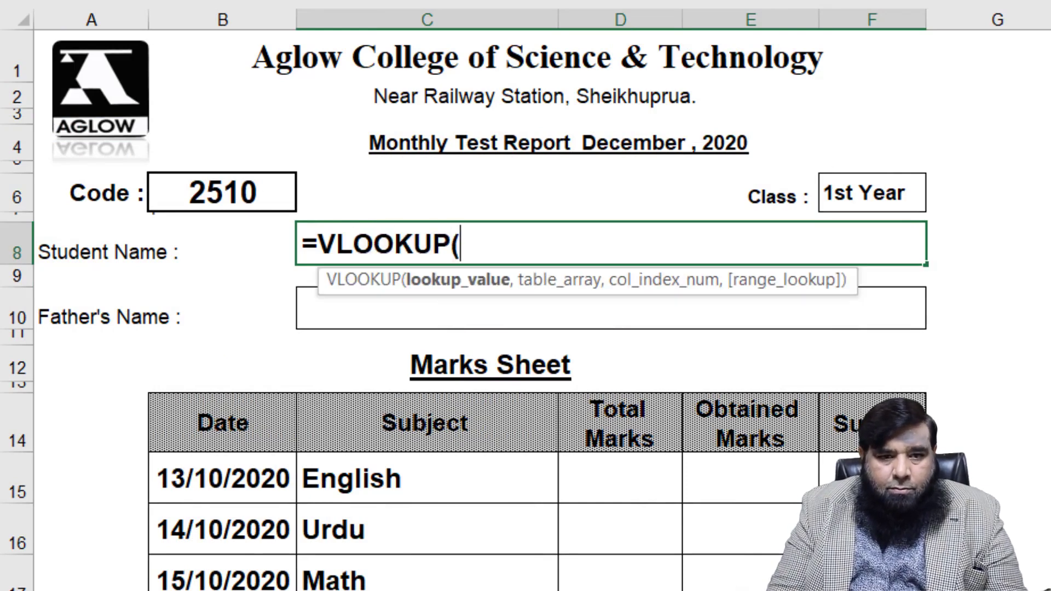
{"action": "type", "text": "B6"}
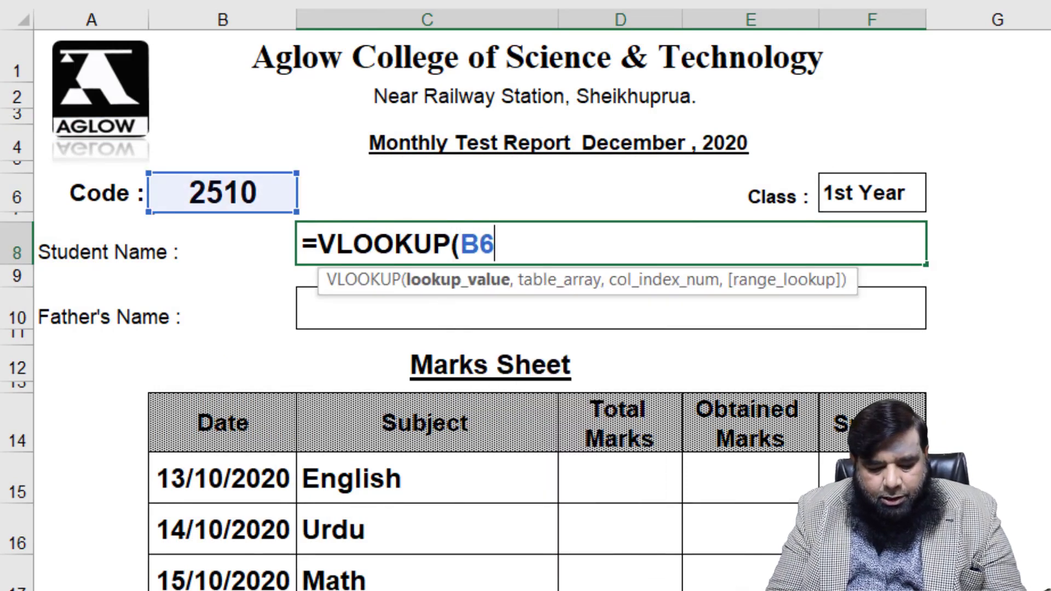
{"action": "type", "text": ",LIST"}
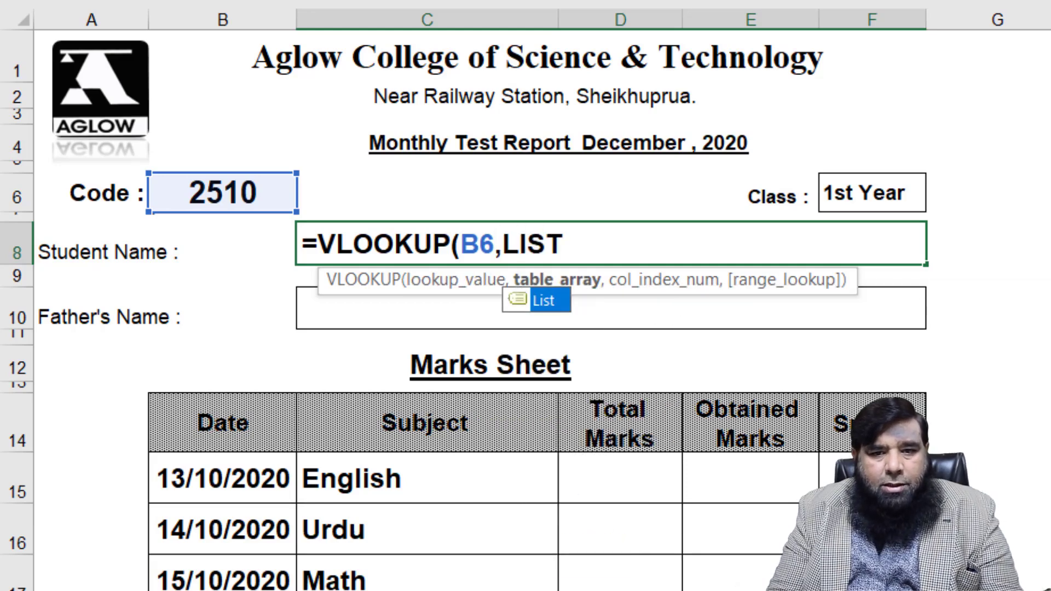
{"action": "type", "text": ","}
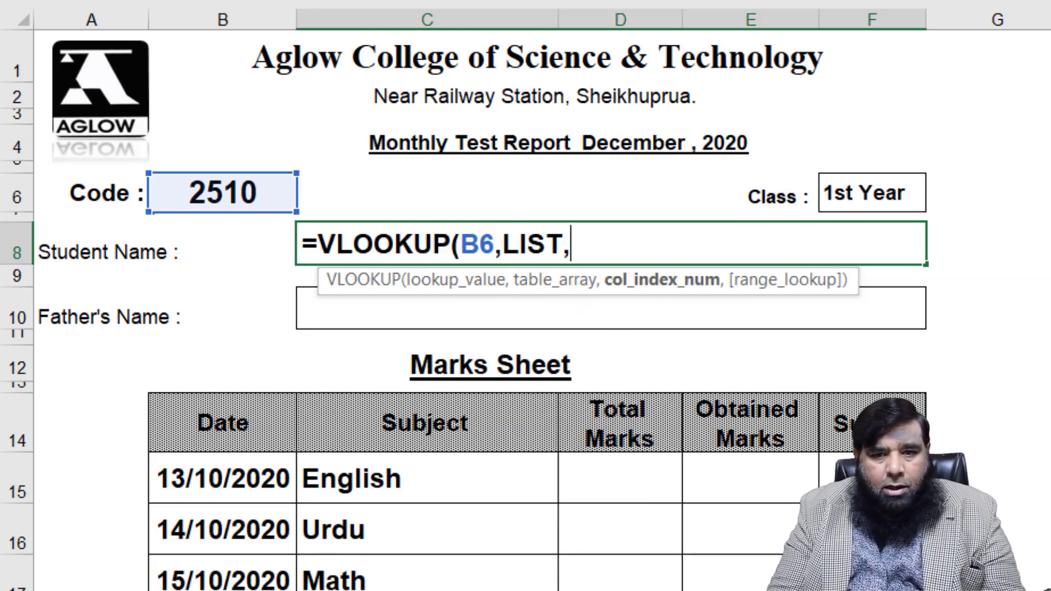
{"action": "type", "text": "2"}
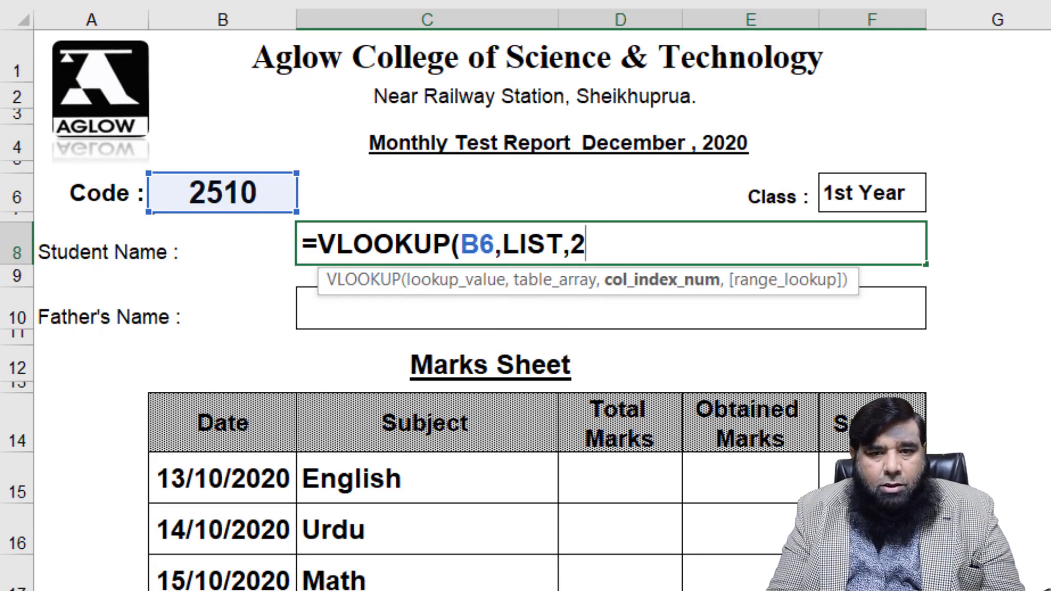
{"action": "type", "text": ")"}
{"action": "key", "text": "Return"}
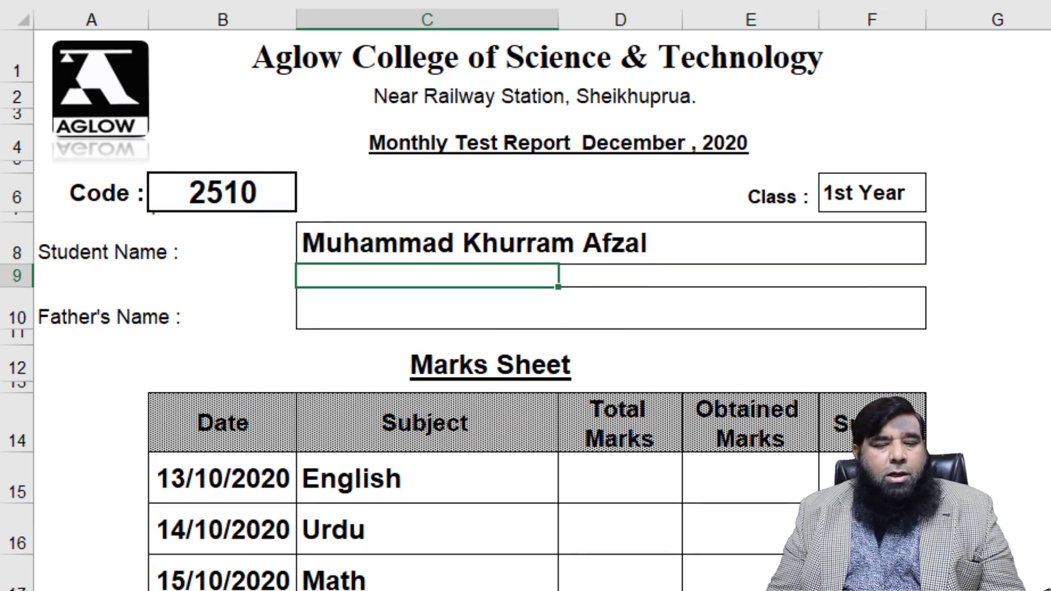
Enter =VLOOKUP(B6,LIST,3) in the Father's Name cell C10 of the Result Card.
{"action": "left_click", "coordinate": [535, 316]}
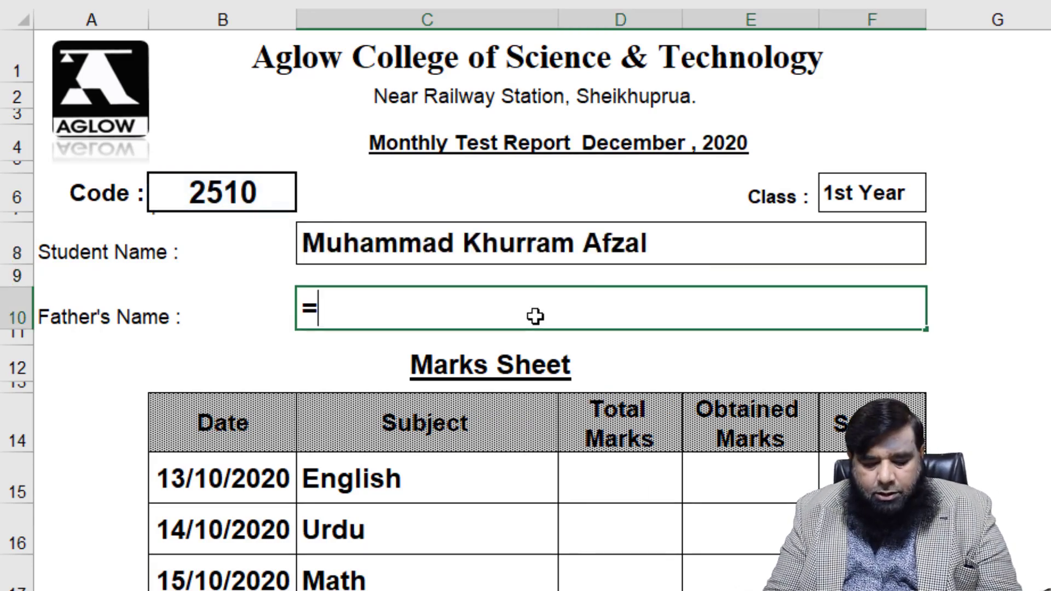
{"action": "type", "text": "=VL"}
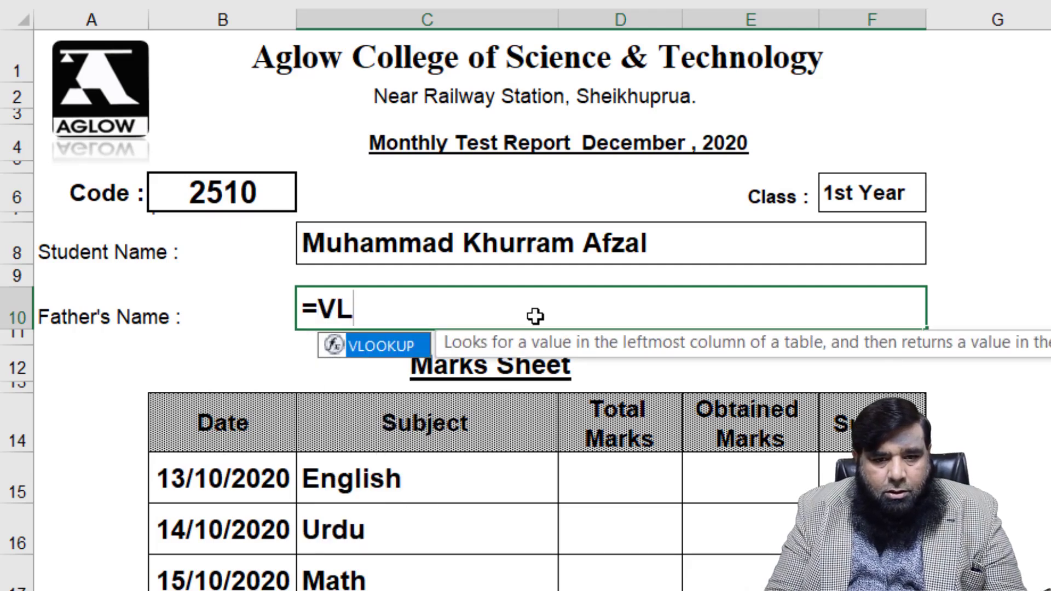
{"action": "type", "text": "OOKUP("}
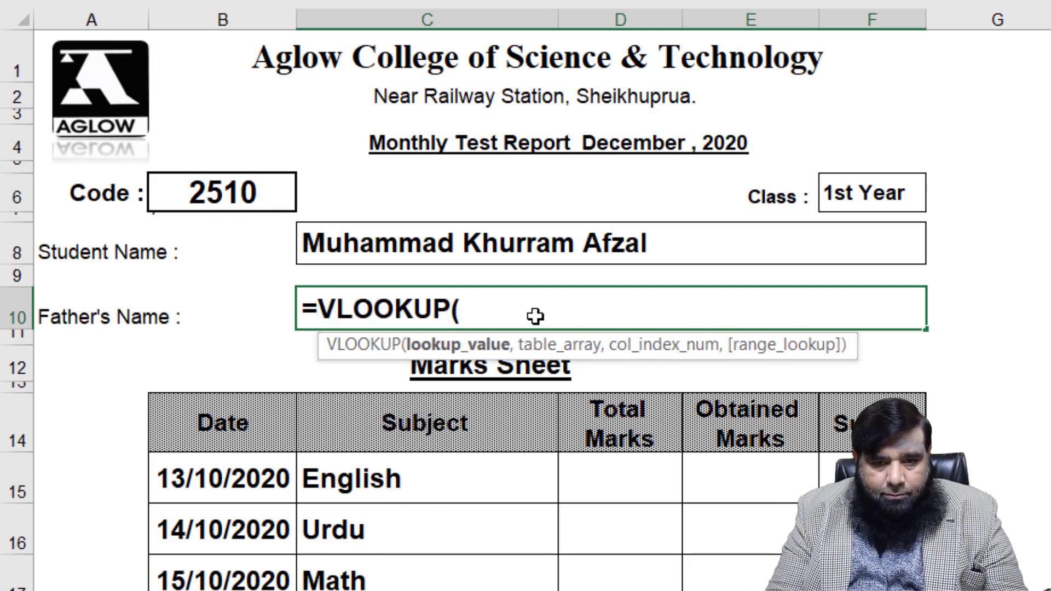
{"action": "type", "text": "B"}
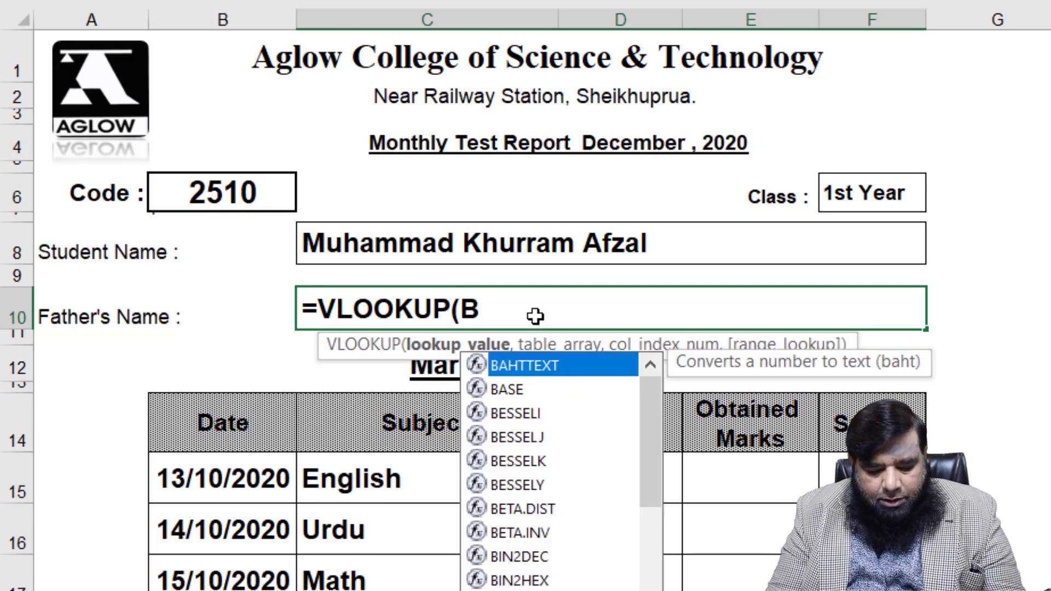
{"action": "type", "text": "6,LIST,"}
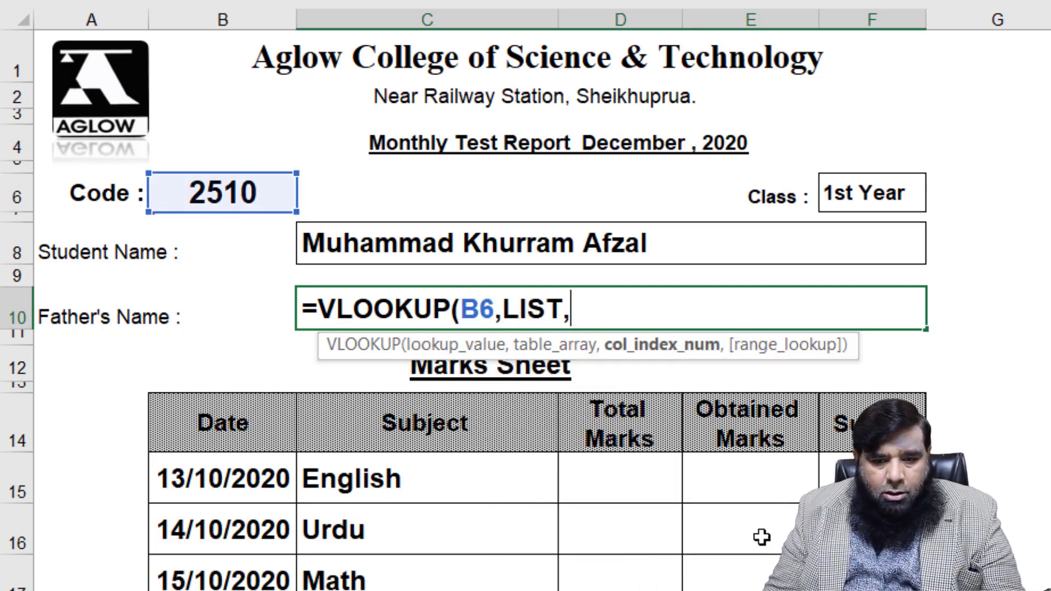
{"action": "type", "text": "3)"}
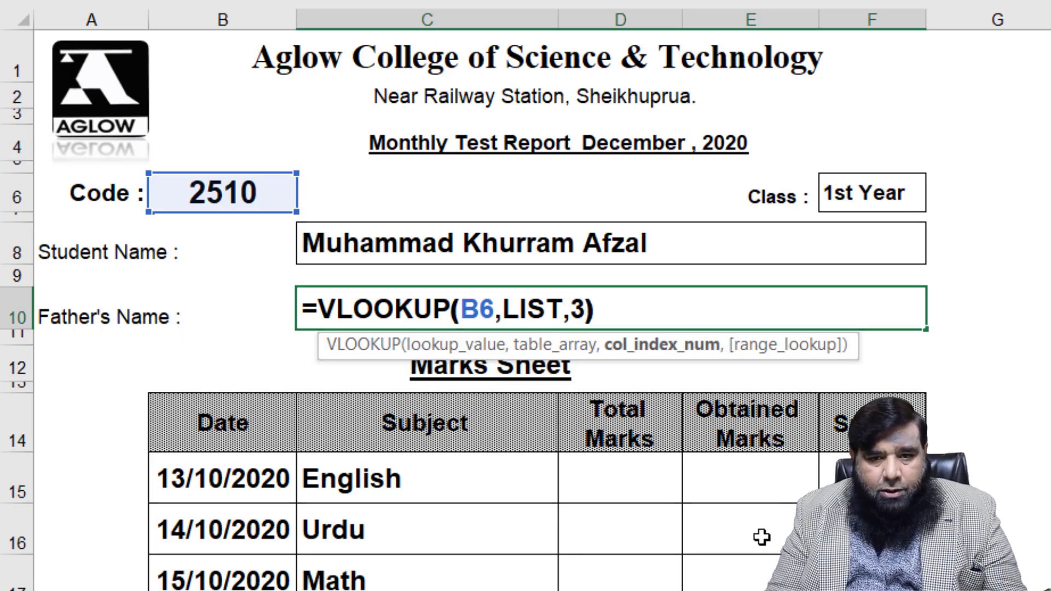
{"action": "key", "text": "Return"}
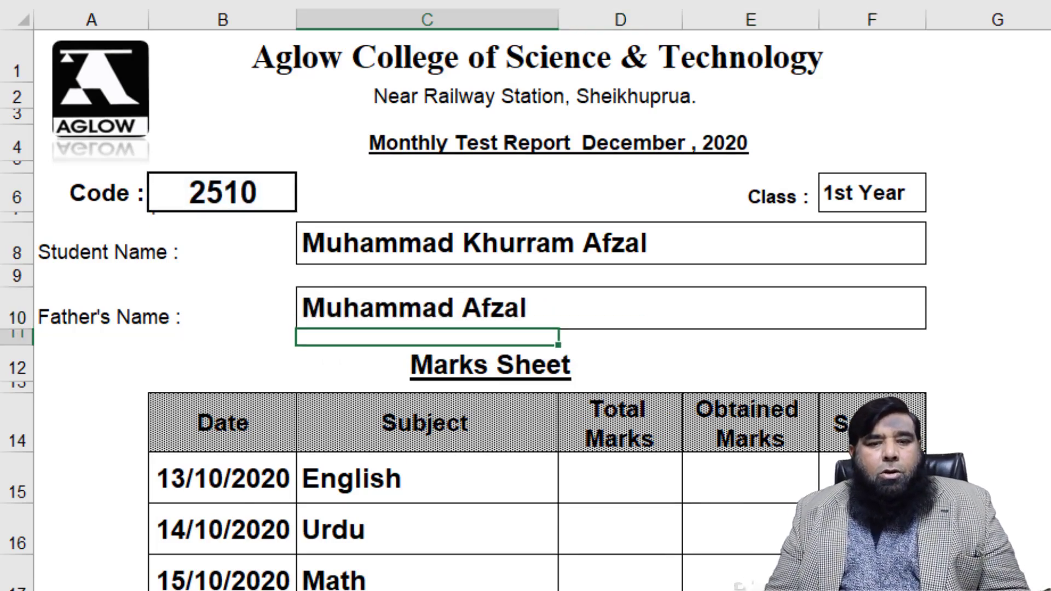
Check the current student's record on the Class sheet and replace the Result Card's Code in B6 with the student code from Class row 19.
{"action": "left_click", "coordinate": [320, 590]}
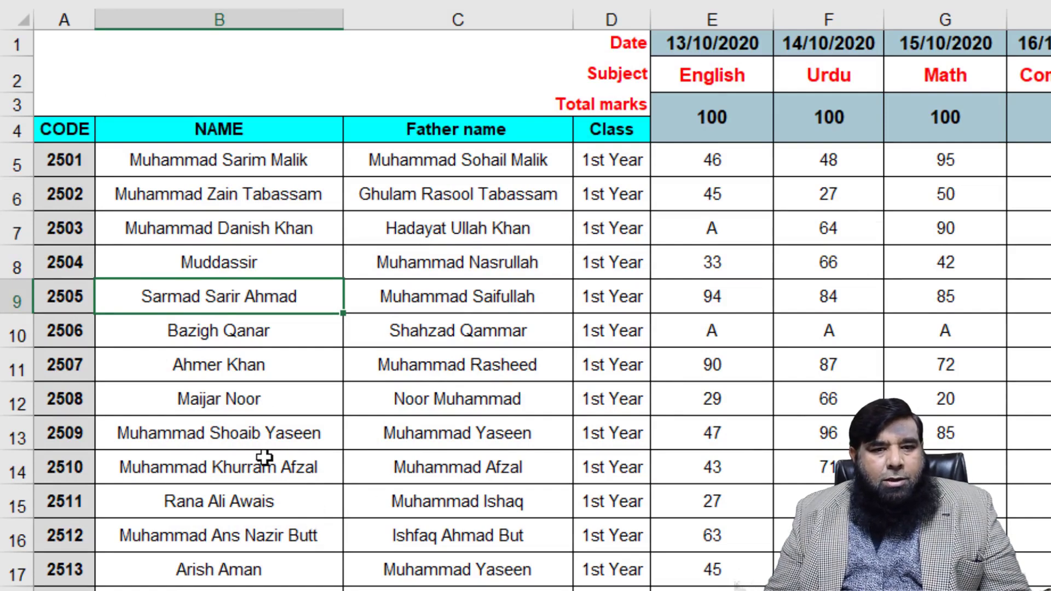
{"action": "left_click", "coordinate": [70, 471]}
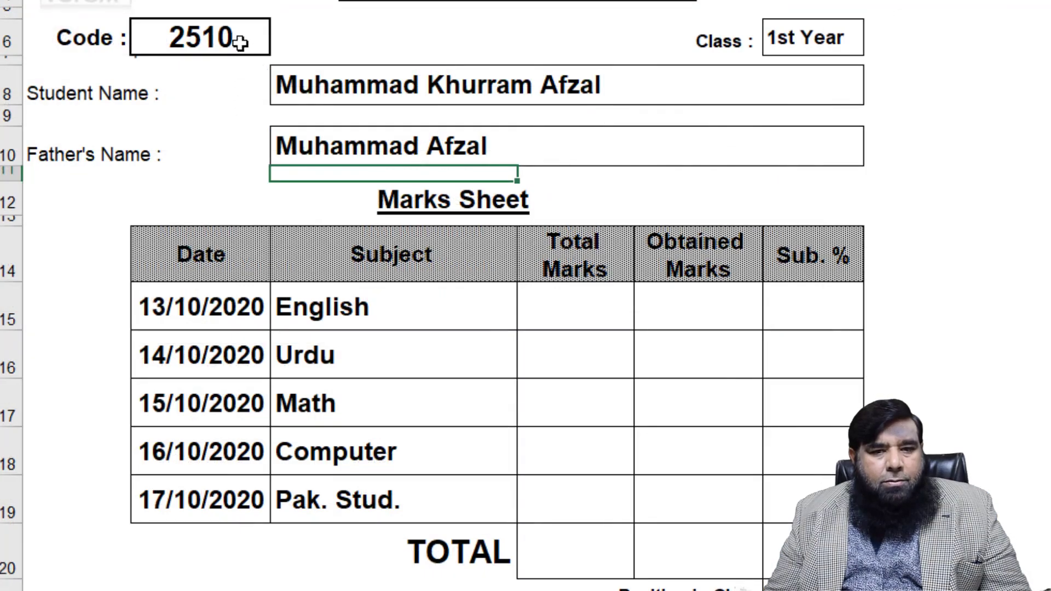
{"action": "left_click", "coordinate": [232, 54]}
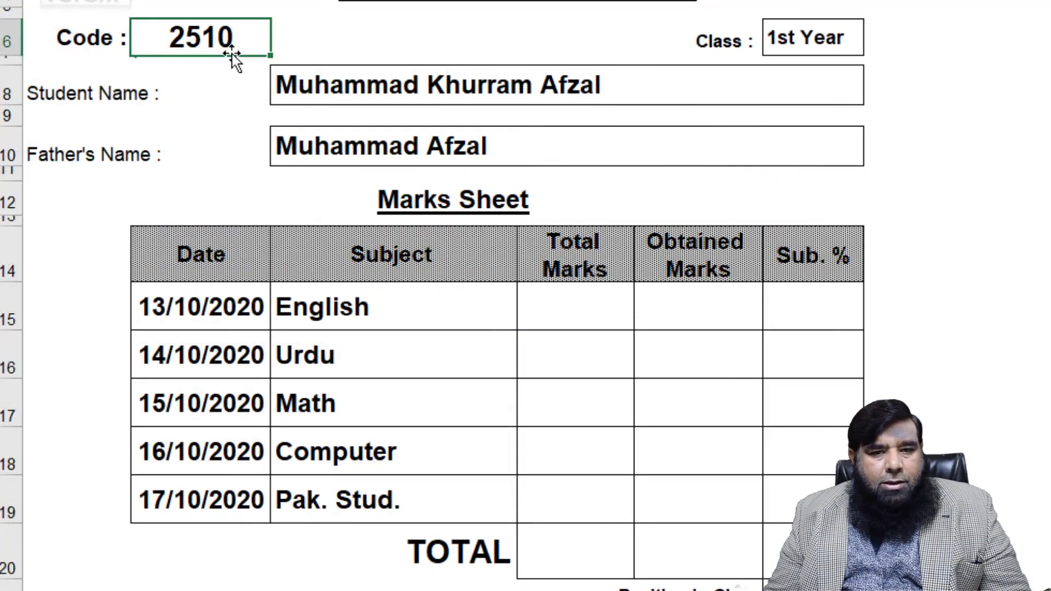
{"action": "type", "text": "25"}
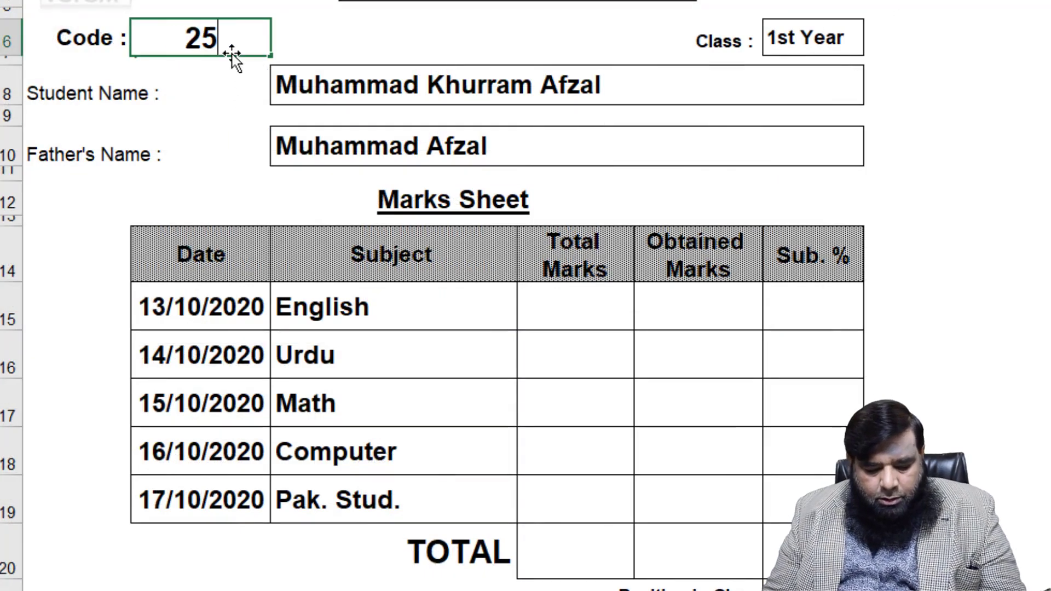
{"action": "type", "text": "15"}
{"action": "key", "text": "Return"}
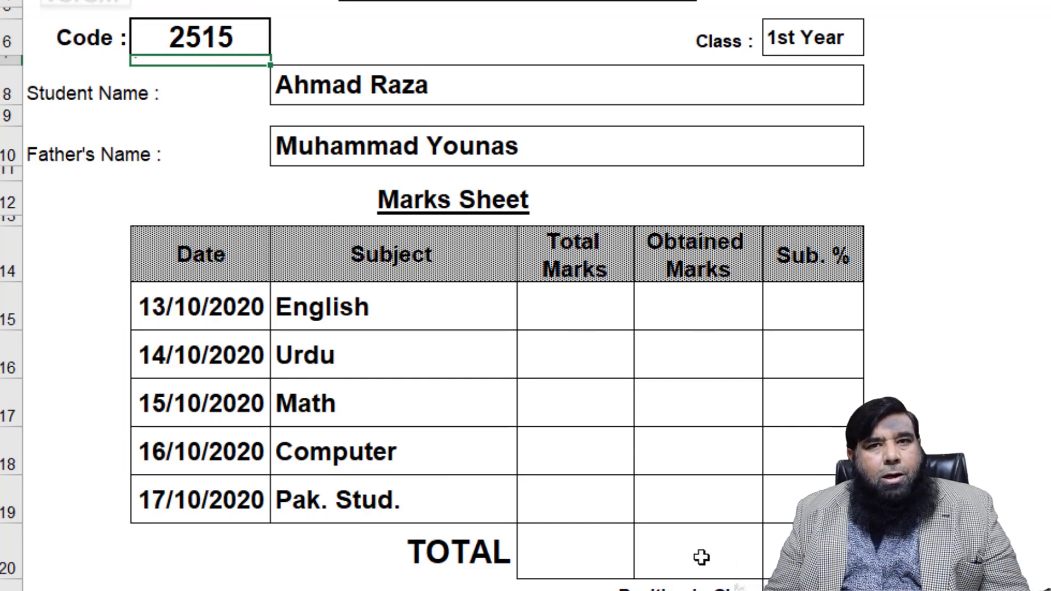
Check the English, Urdu and Math total marks on the Class sheet and enter =CLASS!E3 in the Result Card's English Total Marks cell D15.
{"action": "left_click", "coordinate": [596, 314]}
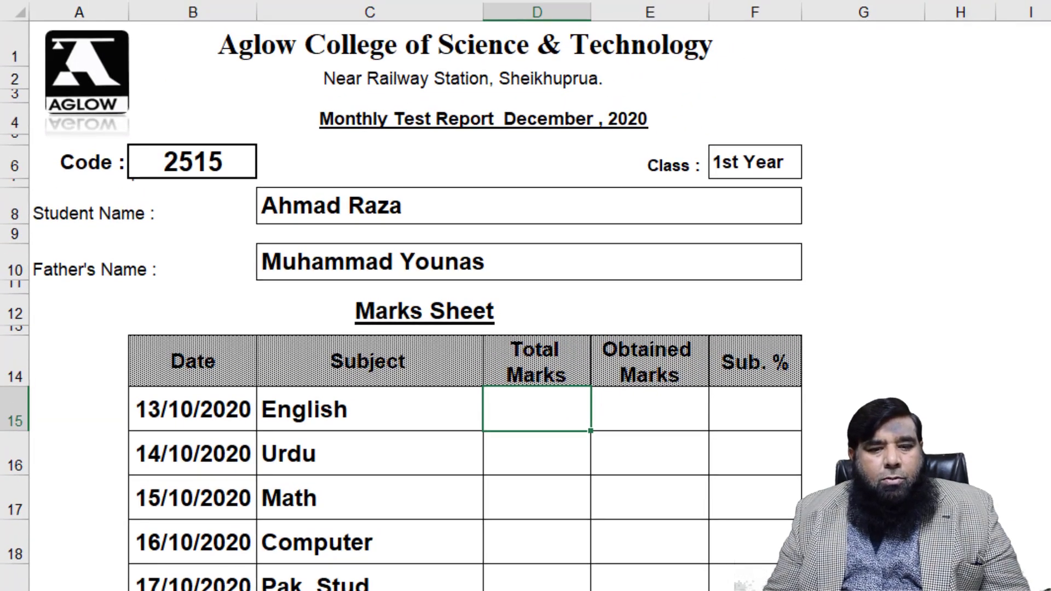
{"action": "left_click", "coordinate": [257, 590]}
{"action": "left_click", "coordinate": [631, 97]}
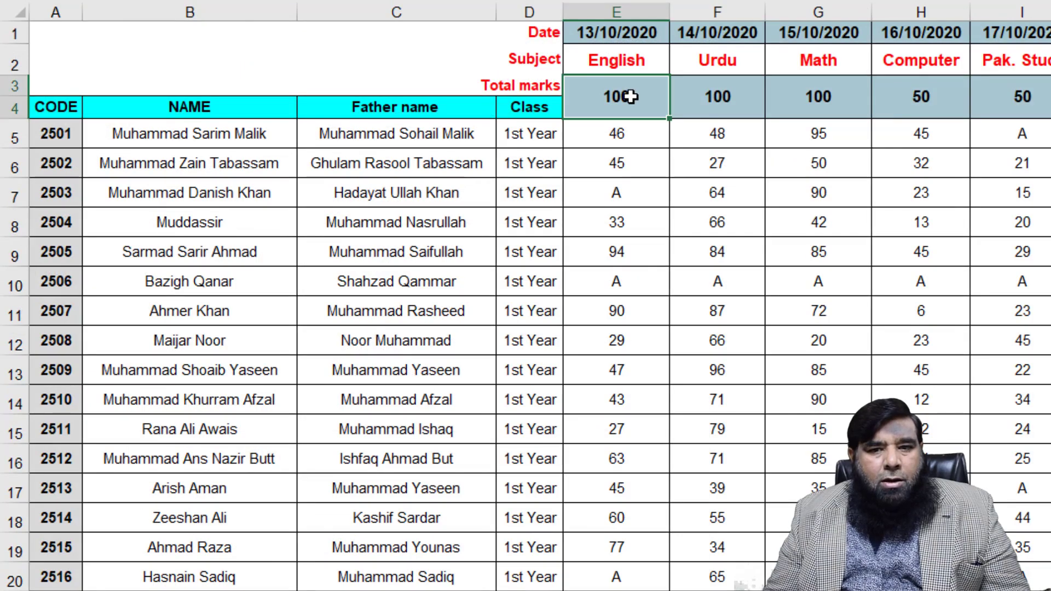
{"action": "left_click", "coordinate": [740, 95]}
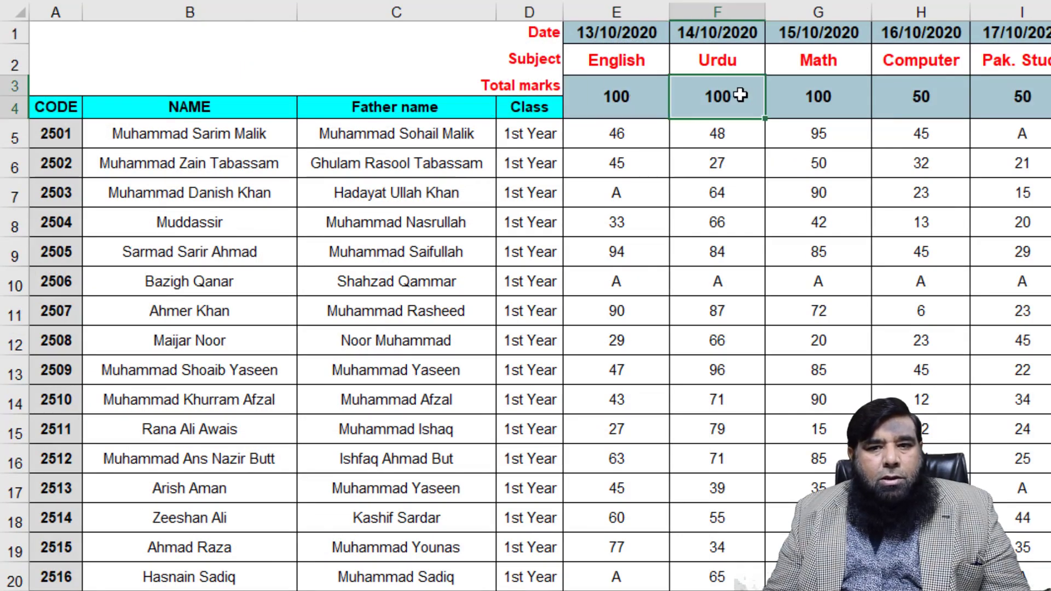
{"action": "left_click", "coordinate": [793, 100]}
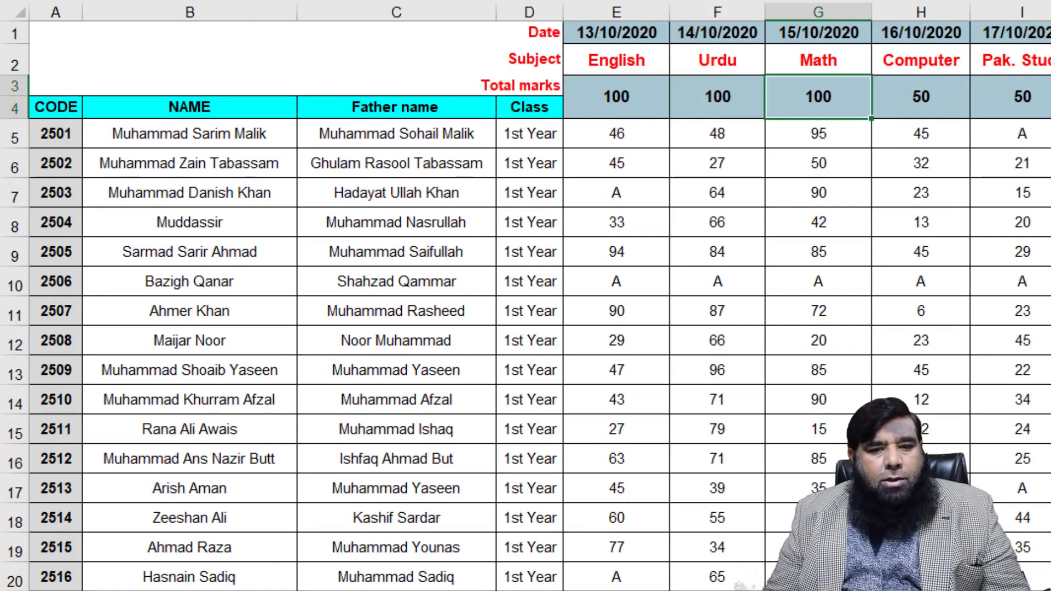
{"action": "left_click", "coordinate": [238, 590]}
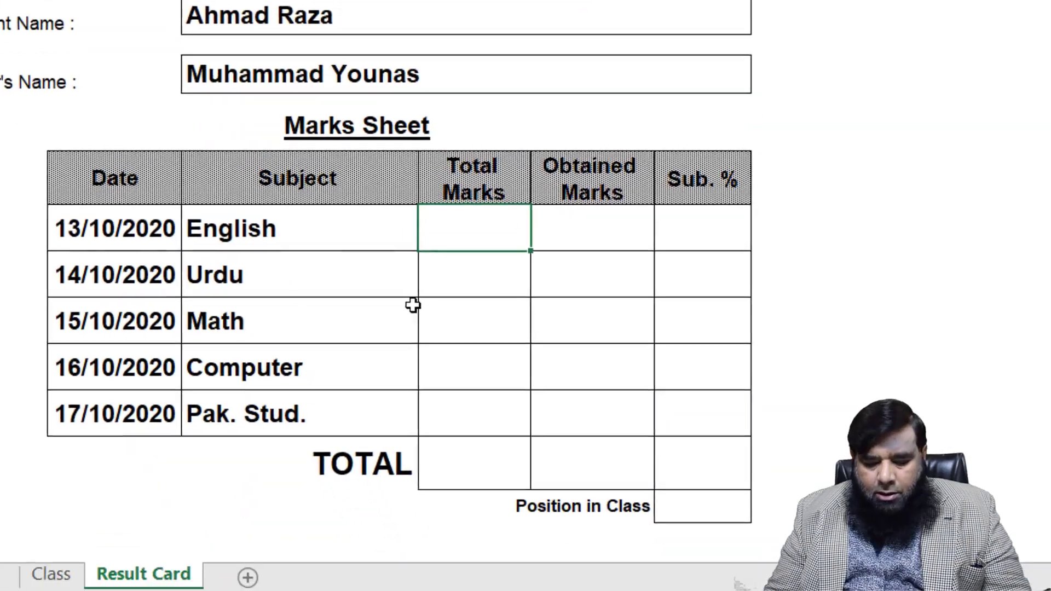
{"action": "key", "text": "F2"}
{"action": "type", "text": "="}
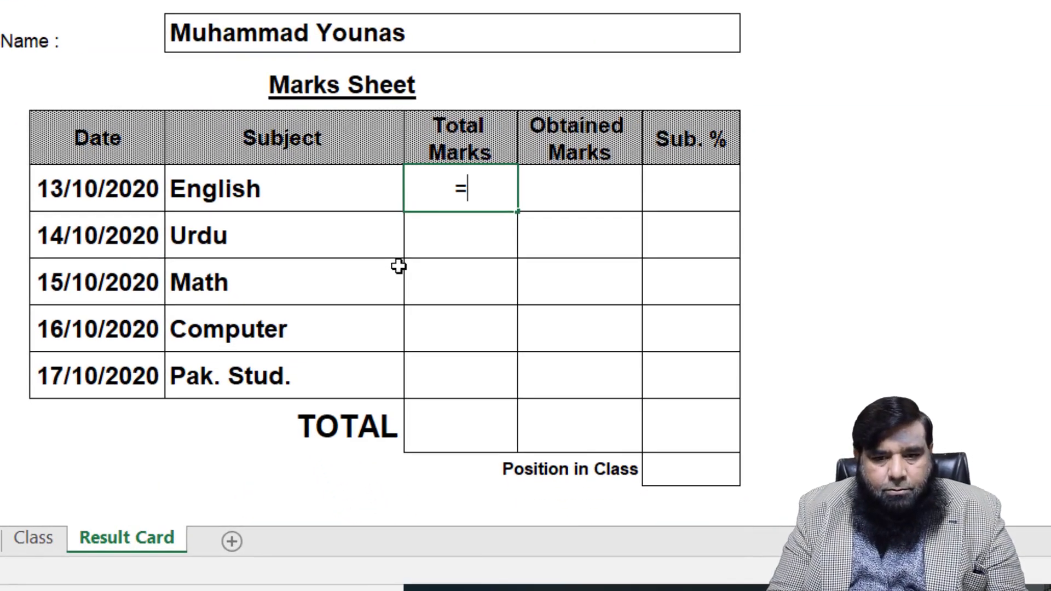
{"action": "type", "text": "CLASS"}
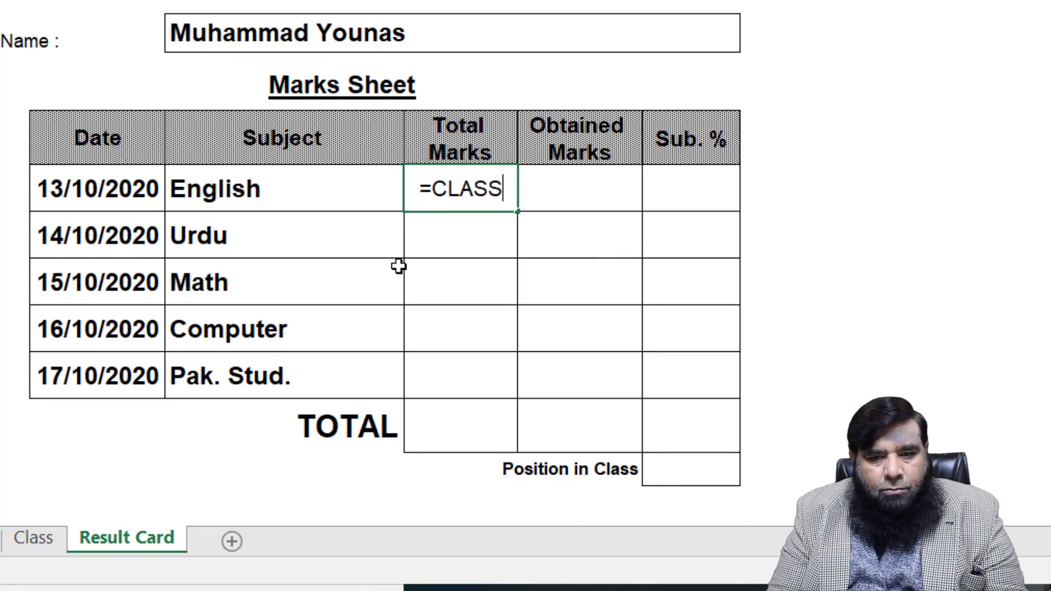
{"action": "type", "text": "!"}
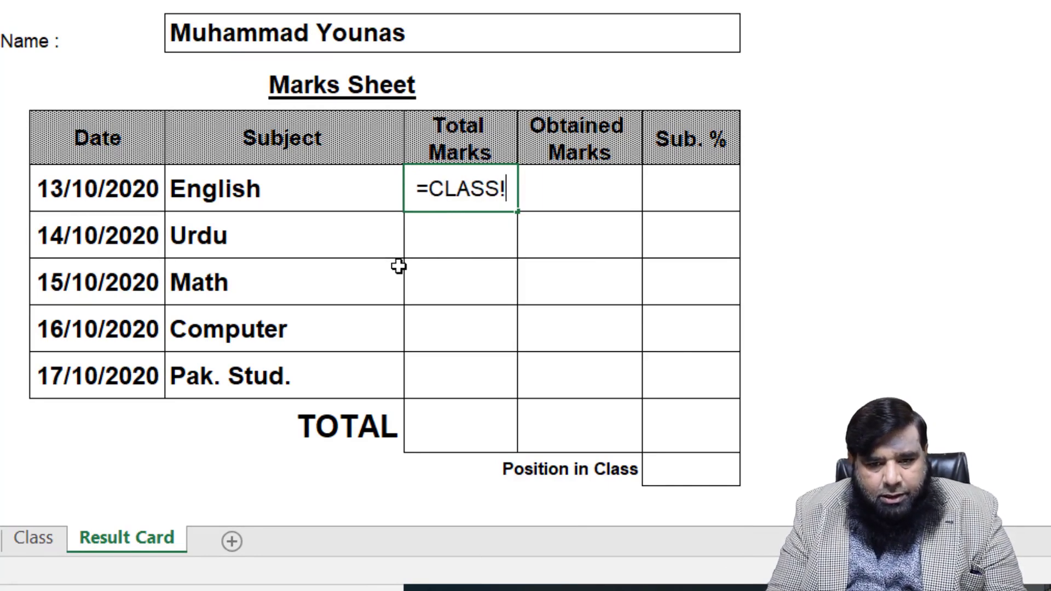
{"action": "type", "text": "E"}
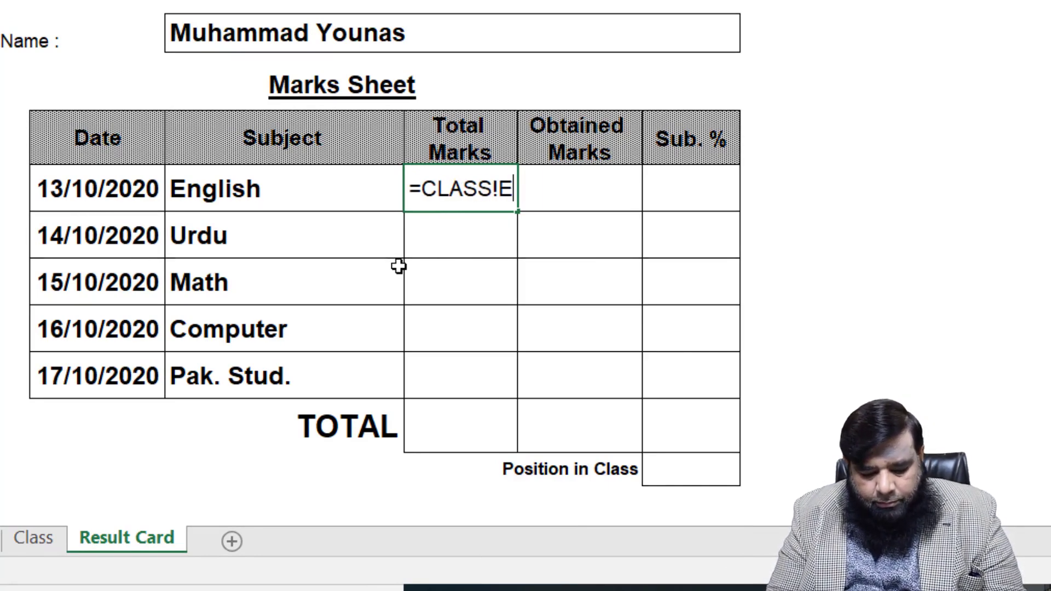
{"action": "type", "text": "3"}
{"action": "key", "text": "Return"}
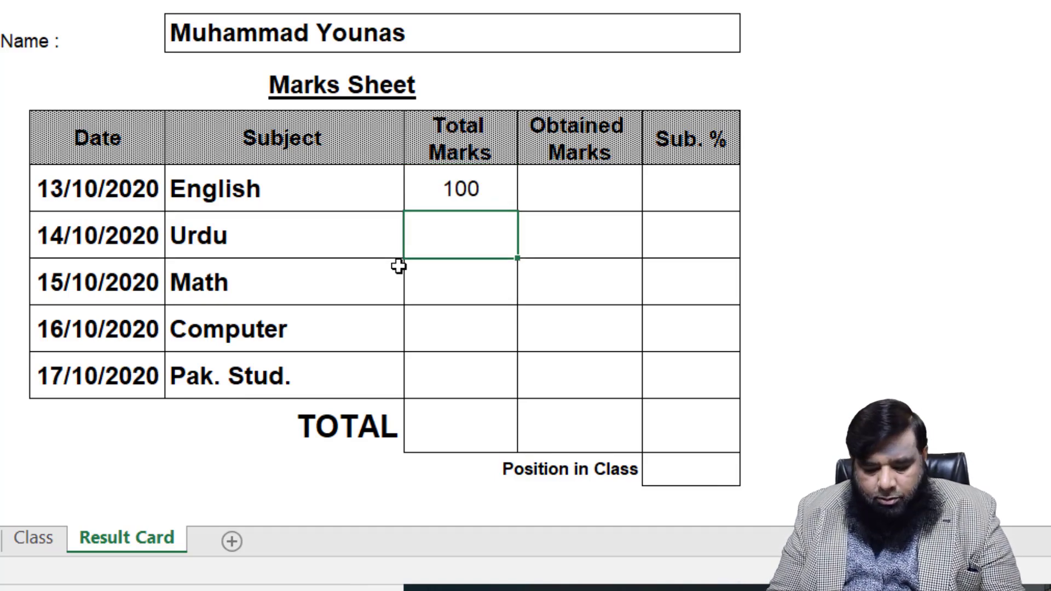
Enter =CLASS!F3, =CLASS!G3, =CLASS!H3 and =CLASS!I3 as Total Marks for Urdu, Math, Computer and Pak. Stud. in D16:D19.
{"action": "type", "text": "=CLASS!"}
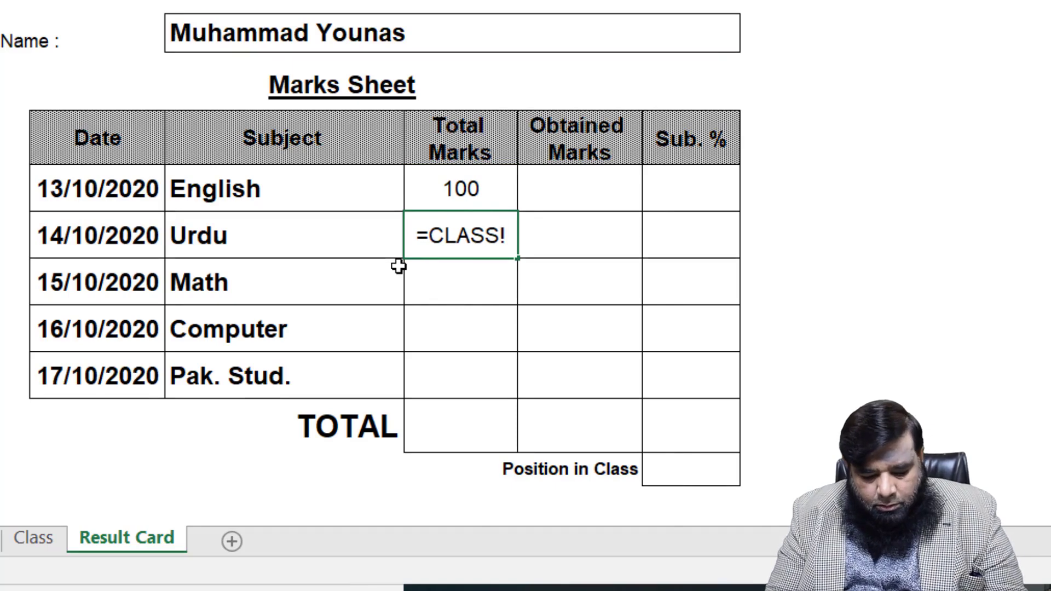
{"action": "type", "text": "F3"}
{"action": "key", "text": "Return"}
{"action": "type", "text": "=CLASS!G3"}
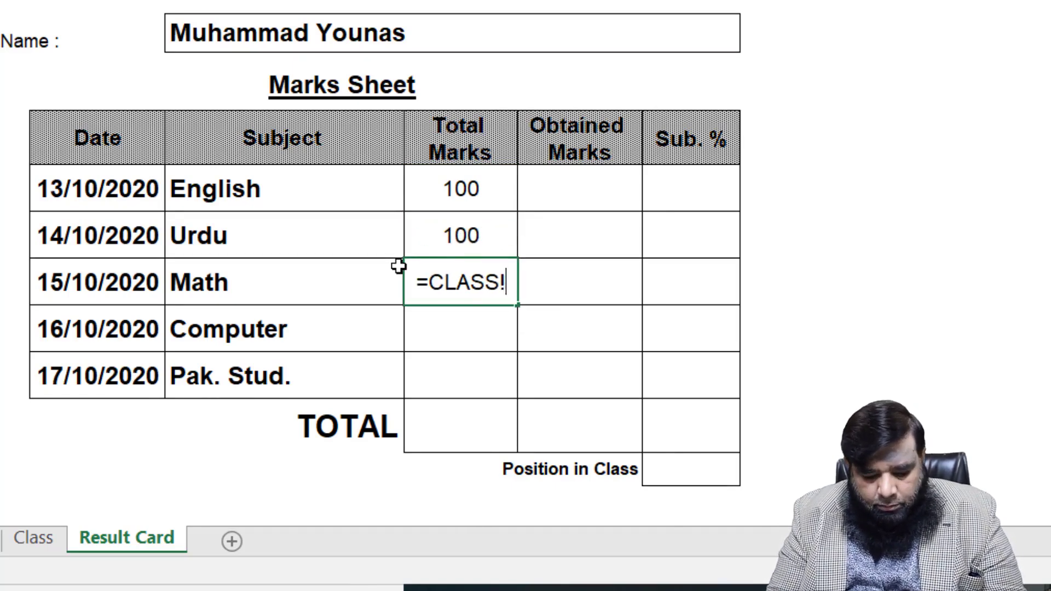
{"action": "key", "text": "Return"}
{"action": "type", "text": "=CLASS!"}
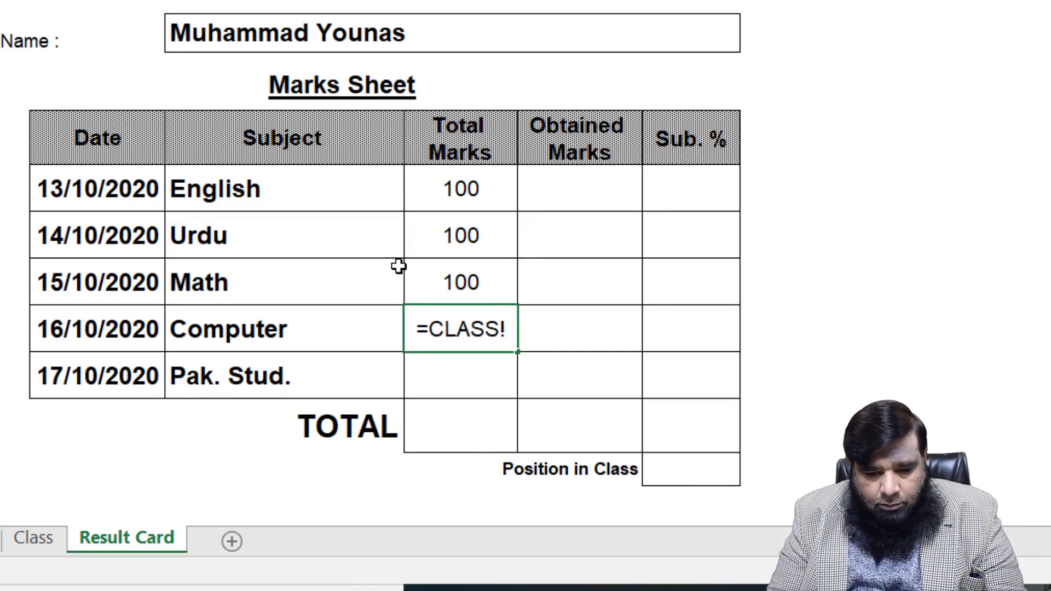
{"action": "type", "text": "H3"}
{"action": "key", "text": "Return"}
{"action": "type", "text": "=CLASS!"}
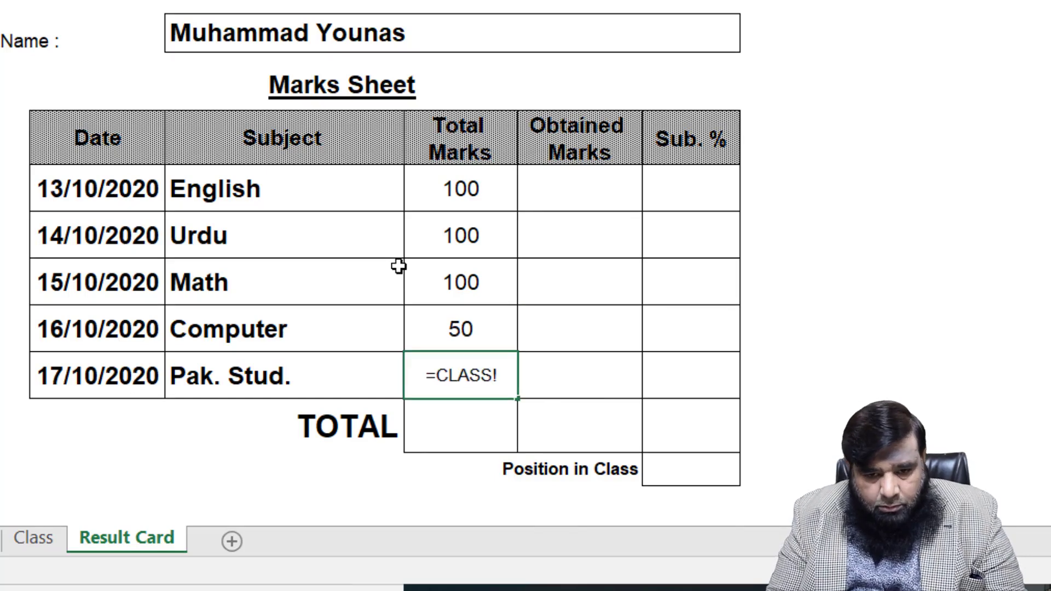
{"action": "type", "text": "I3"}
{"action": "key", "text": "Return"}
Make the Total Marks values in D15:D19 bold and enlarge the Pak. Stud. value in D19 to match the others.
{"action": "left_click_drag", "start_coordinate": [461, 189], "coordinate": [463, 370]}
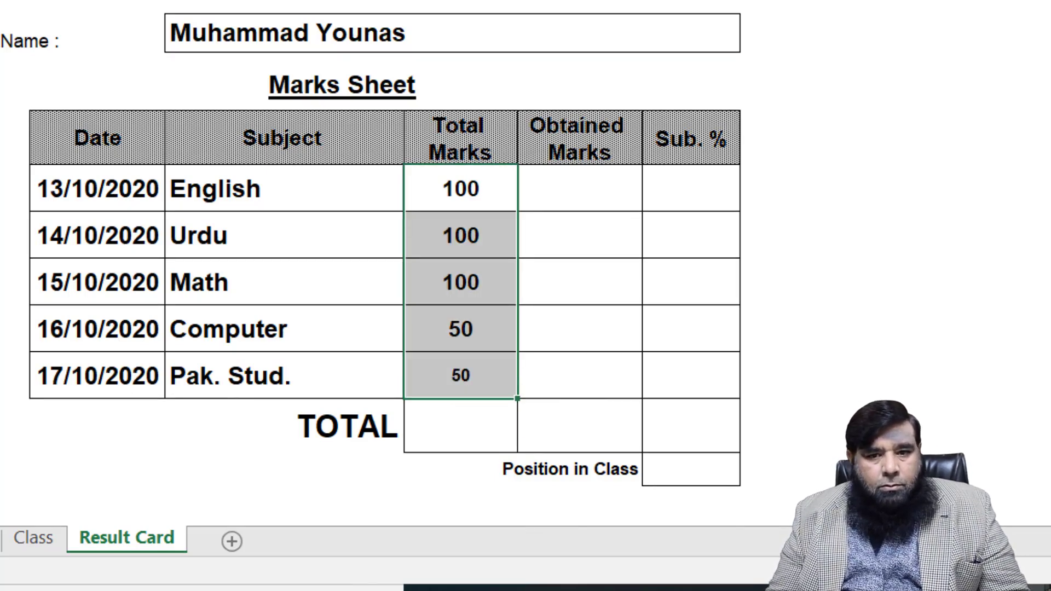
{"action": "left_click", "coordinate": [472, 378]}
{"action": "left_click", "coordinate": [498, 286]}
{"action": "left_click", "coordinate": [476, 329]}
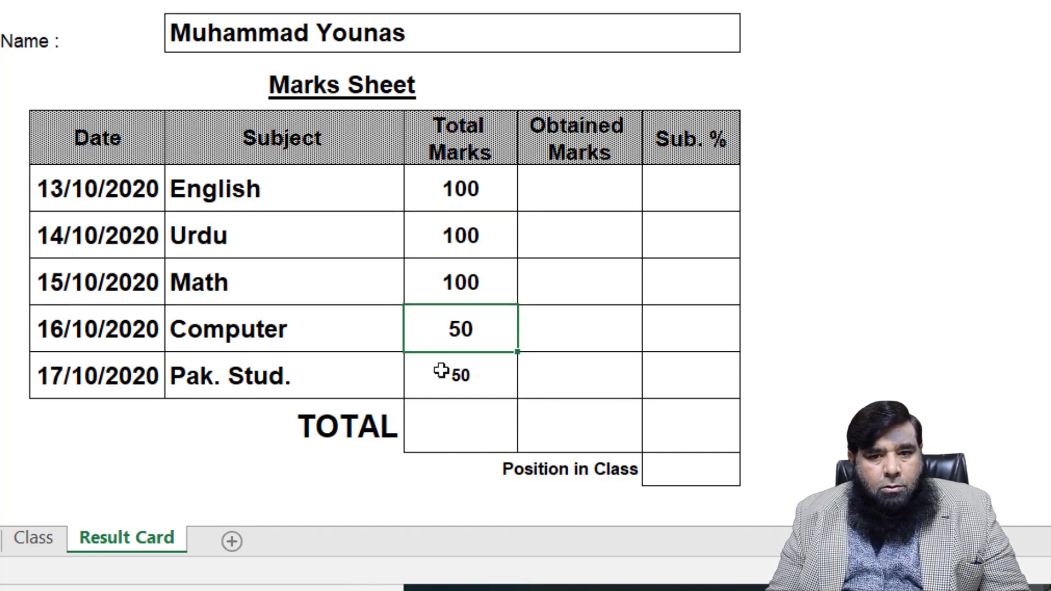
{"action": "left_click", "coordinate": [448, 373]}
{"action": "key", "text": "F4"}
{"action": "left_click", "coordinate": [586, 387]}
{"action": "left_click", "coordinate": [657, 366]}
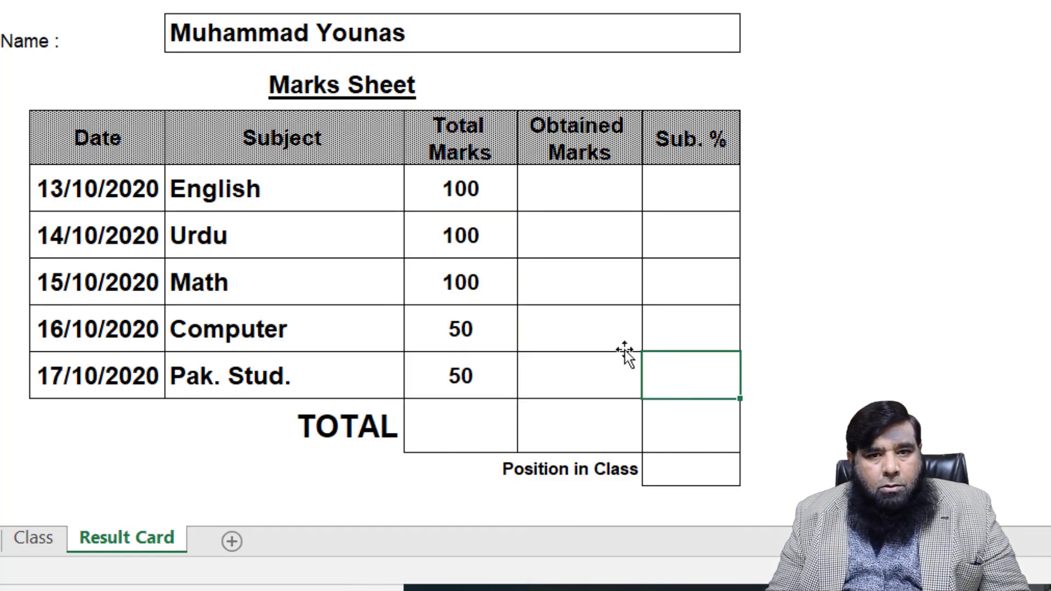
{"action": "left_click", "coordinate": [493, 395]}
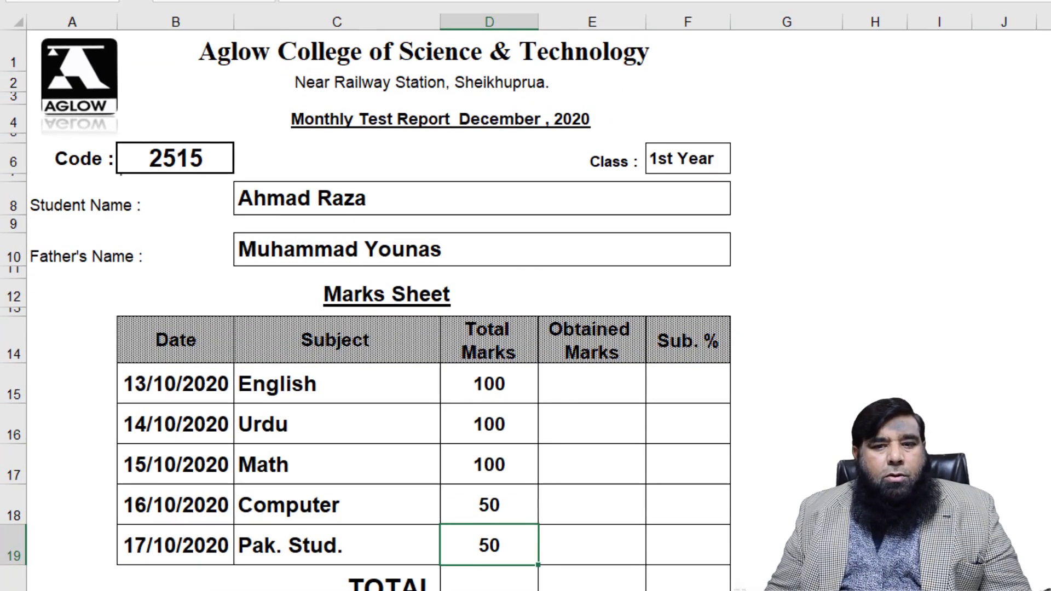
Enter =VLOOKUP(B6,LIST,5) as the English Obtained Marks in E15 of the Result Card.
{"action": "key", "text": "ctrl+Page_Up"}
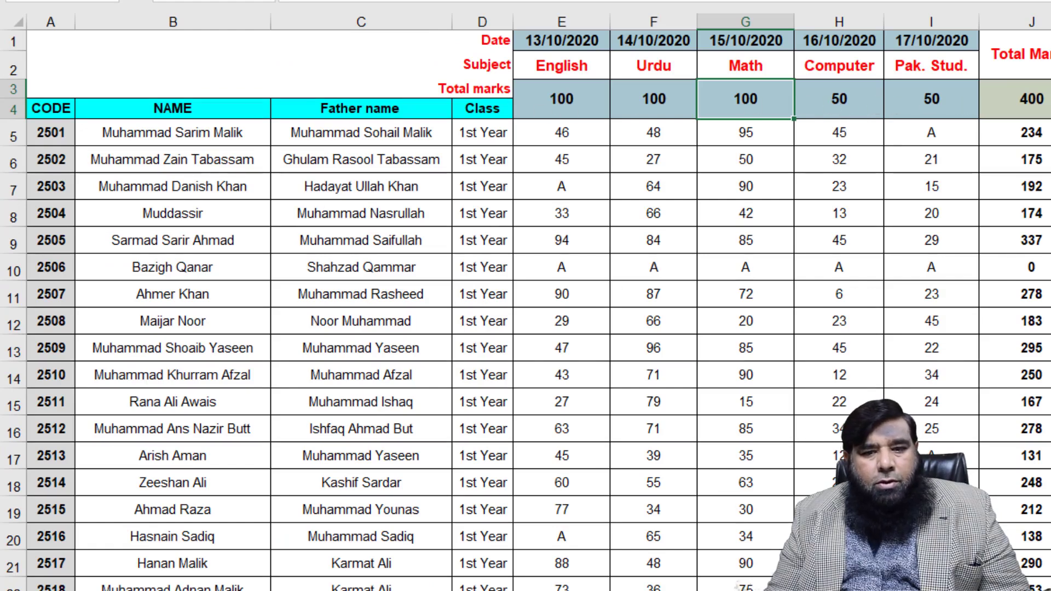
{"action": "key", "text": "ctrl+Page_Down"}
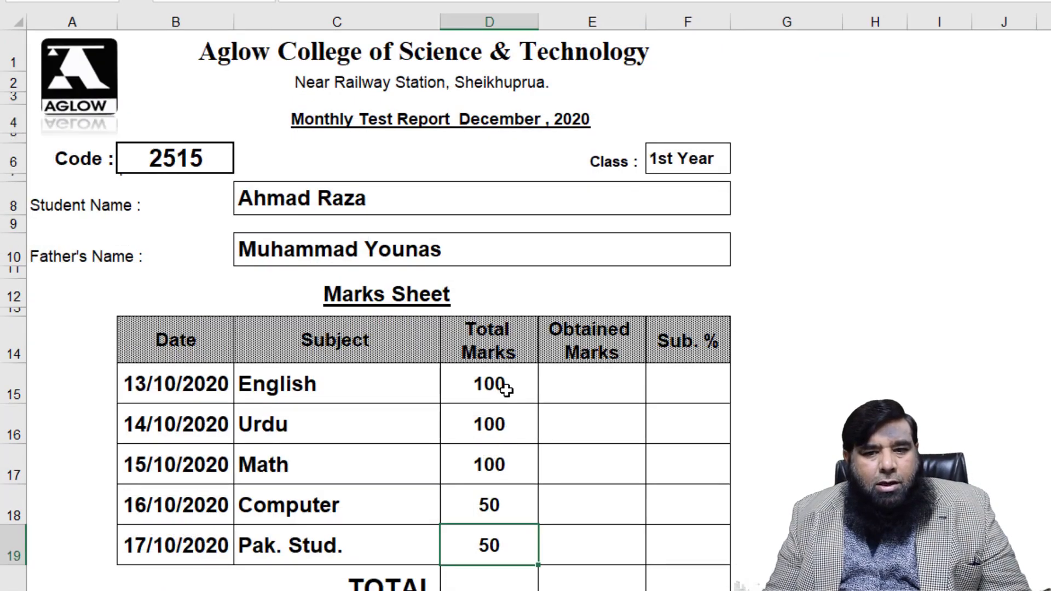
{"action": "left_click", "coordinate": [568, 381]}
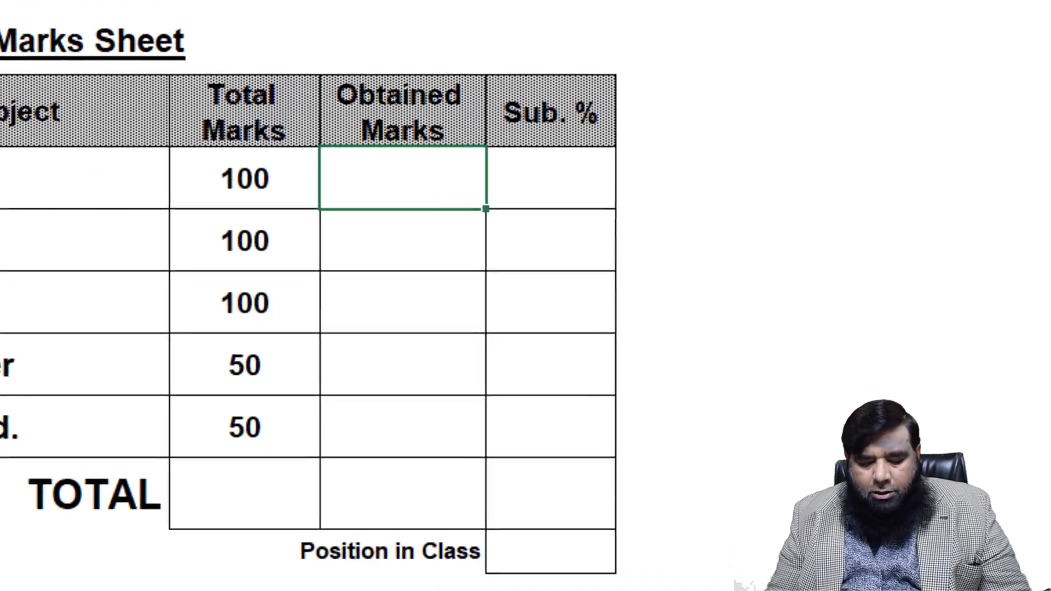
{"action": "type", "text": "="}
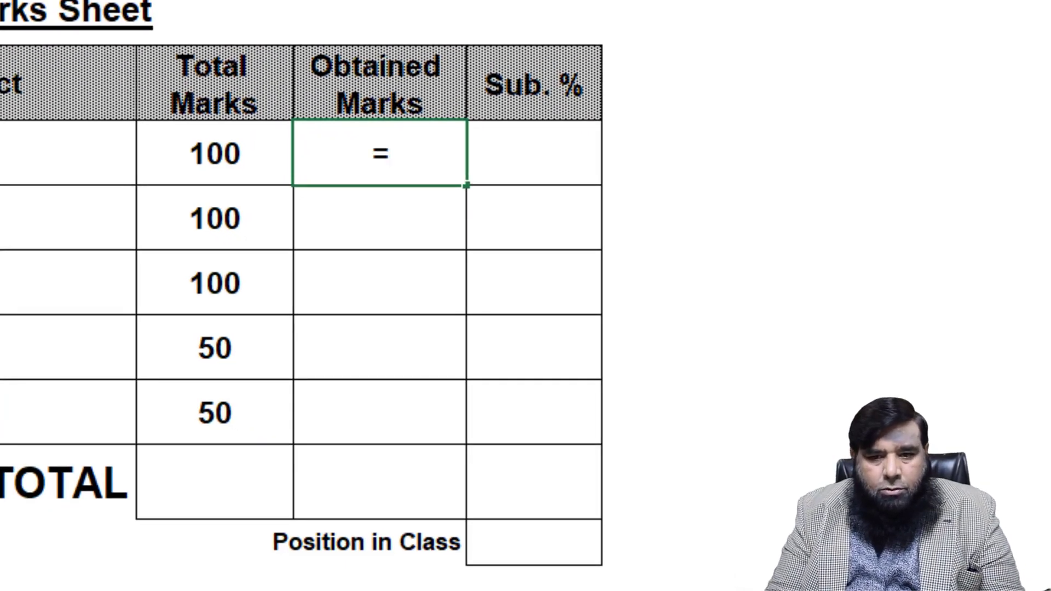
{"action": "type", "text": "VLO"}
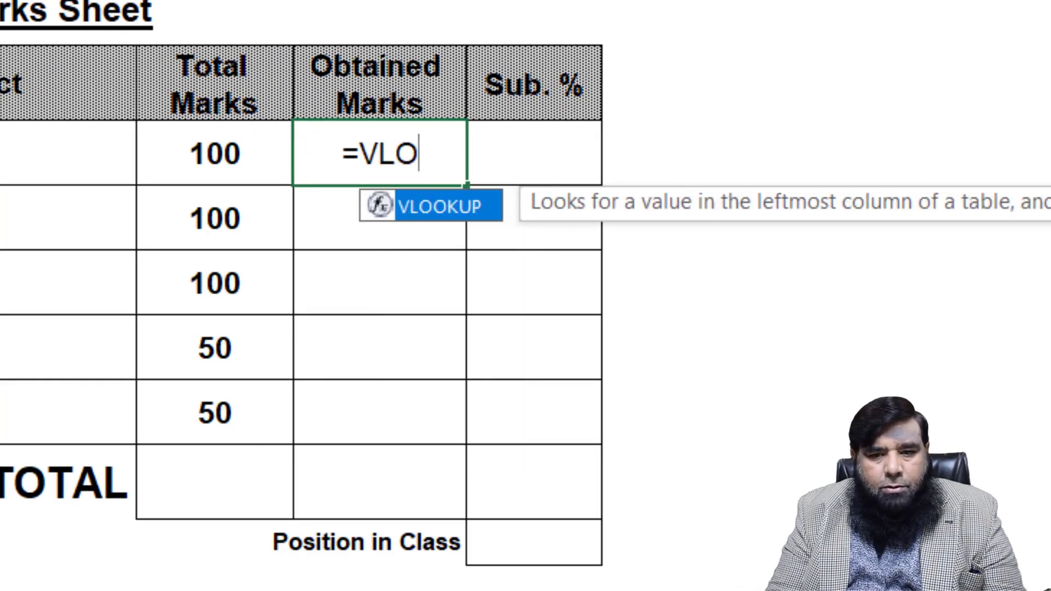
{"action": "type", "text": "OKUP("}
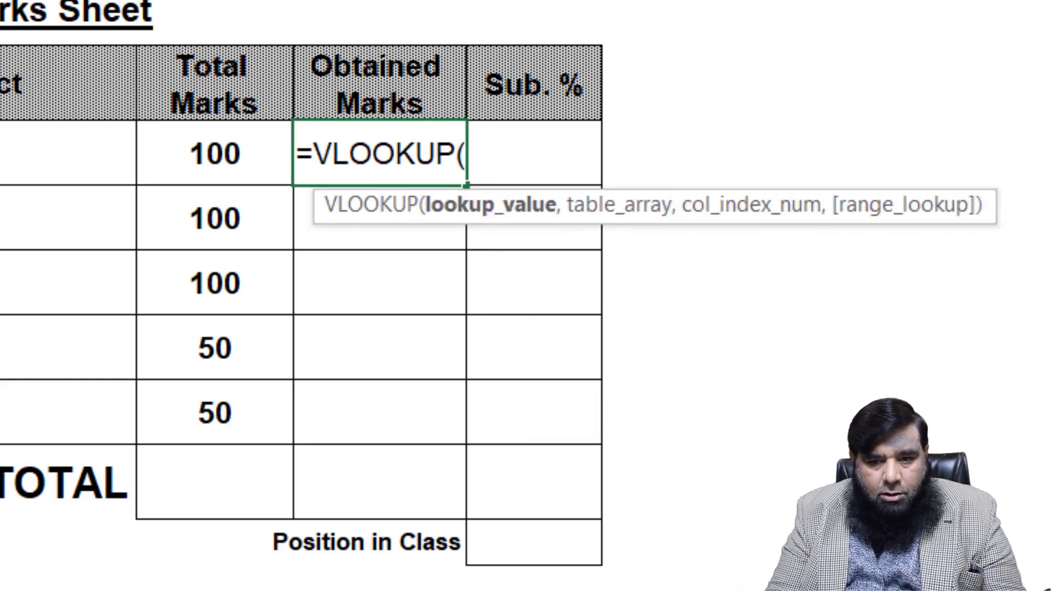
{"action": "type", "text": "B6,LIST,"}
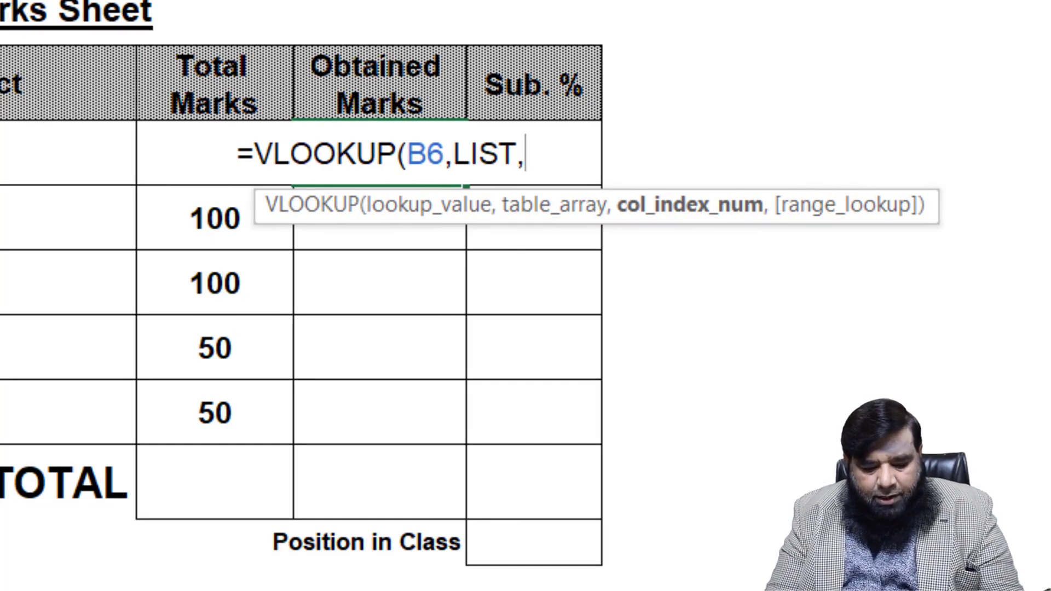
{"action": "type", "text": "5"}
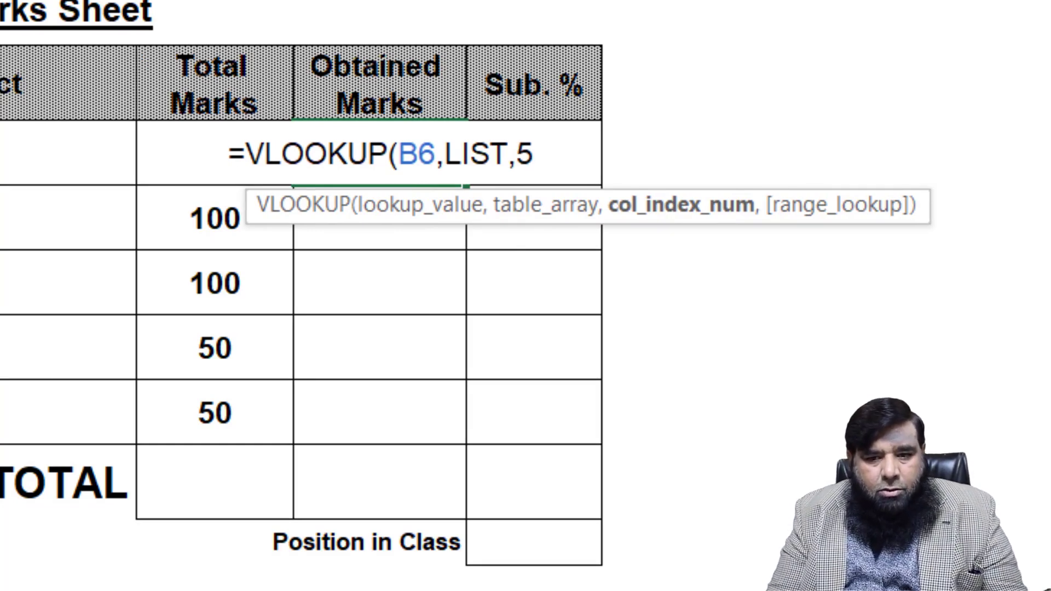
{"action": "type", "text": ")"}
{"action": "key", "text": "Return"}
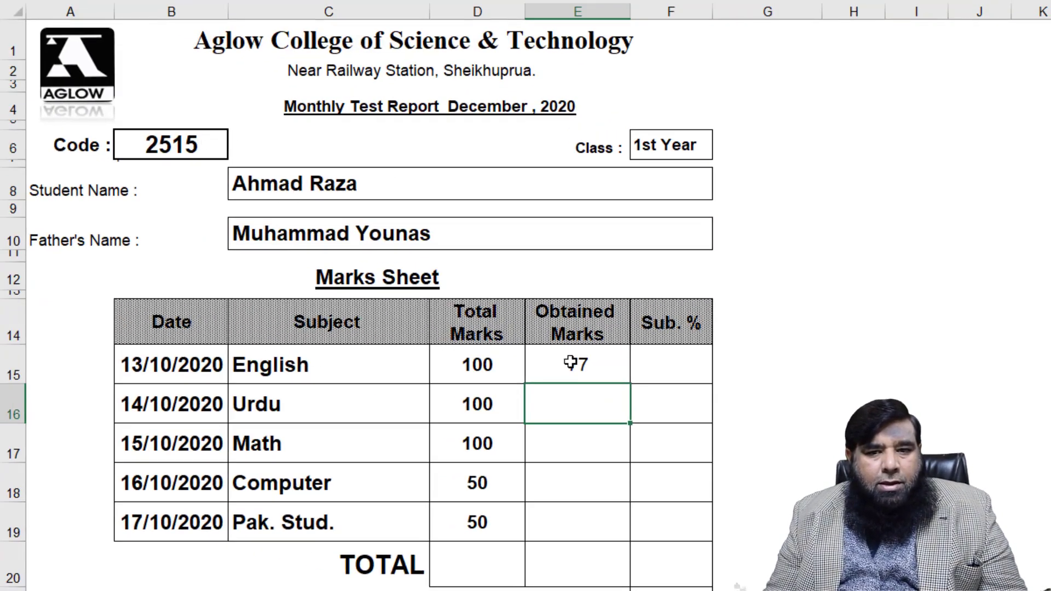
Check the English mark in row 19 of the Class sheet and make E15's lookup reference absolute as $B$6.
{"action": "key", "text": "ctrl+Page_Up"}
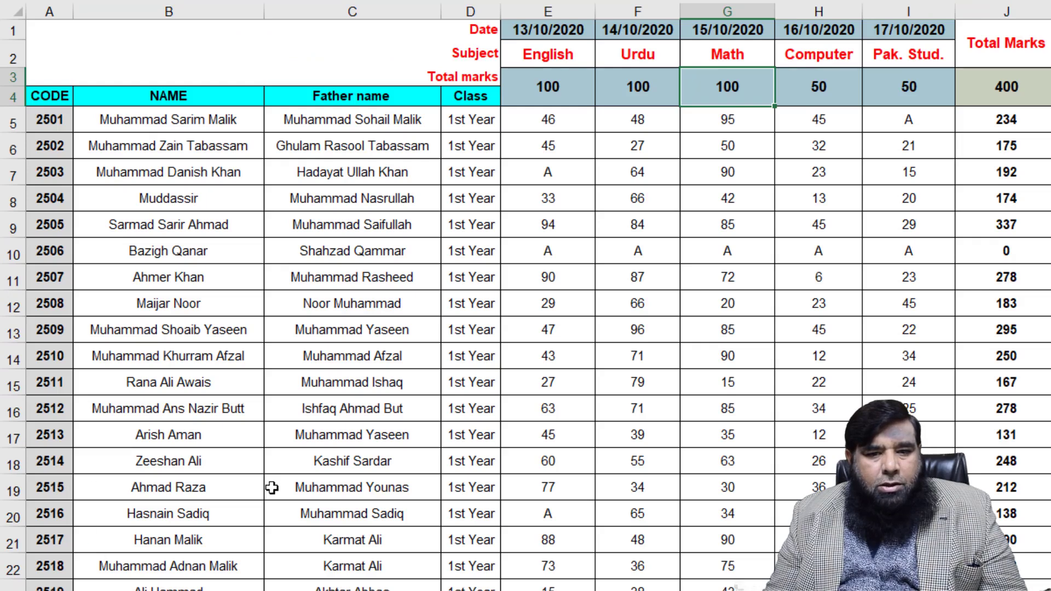
{"action": "left_click", "coordinate": [544, 472]}
{"action": "left_click", "coordinate": [541, 485]}
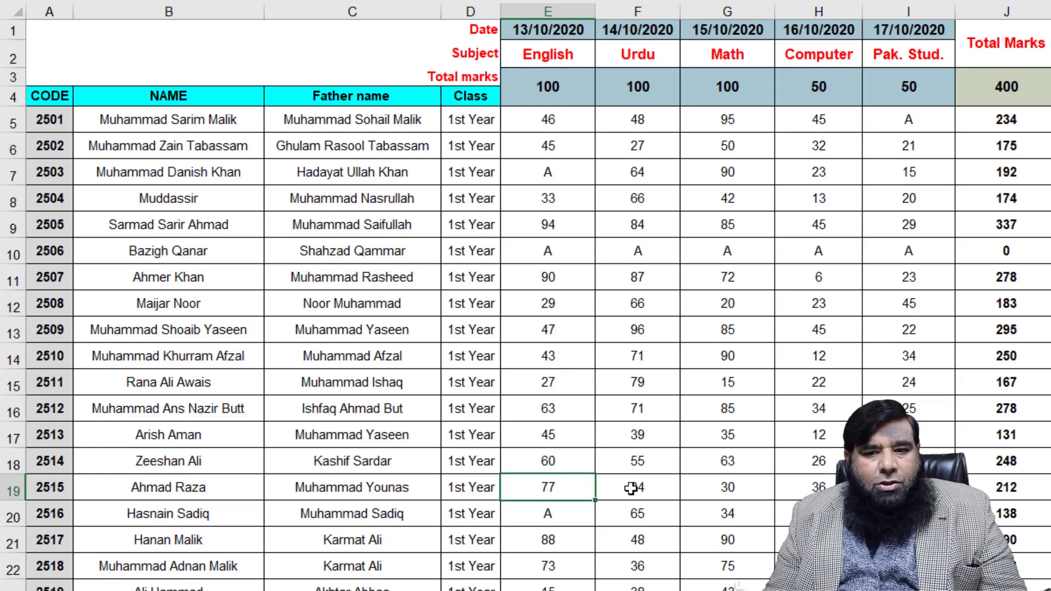
{"action": "left_click", "coordinate": [397, 590]}
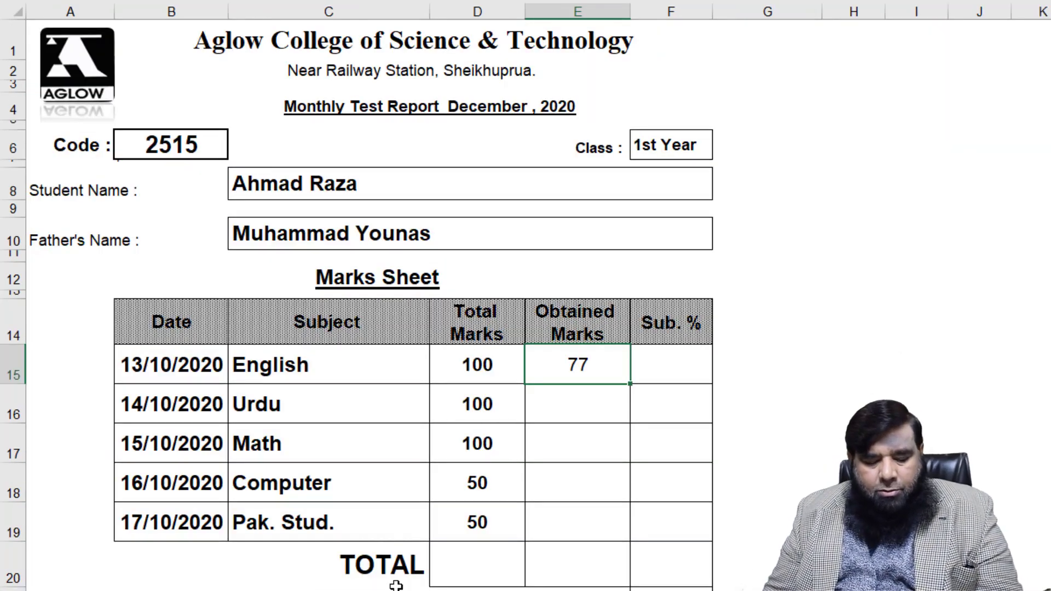
{"action": "key", "text": "F2"}
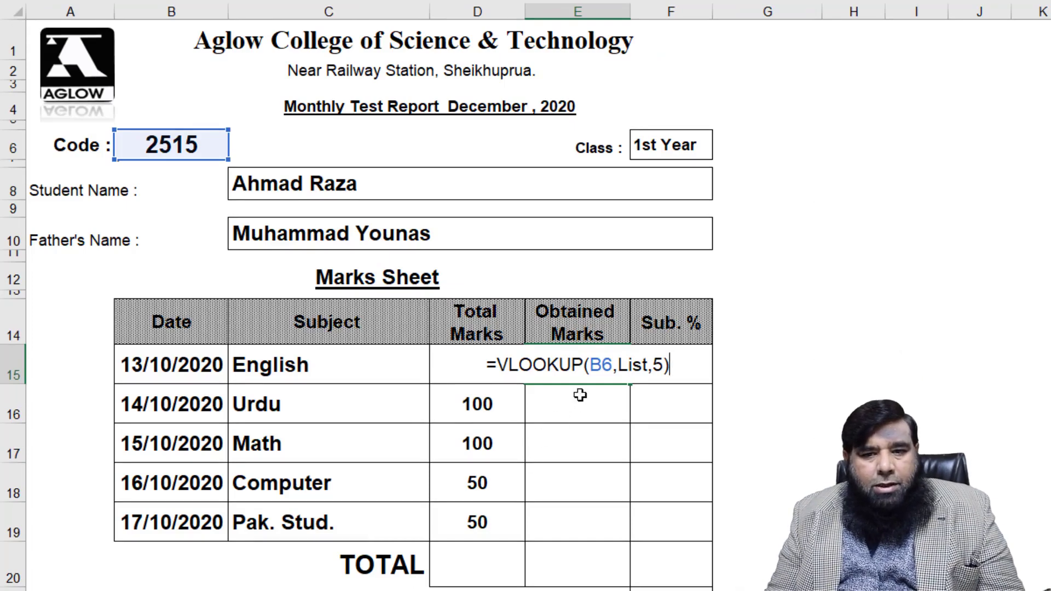
{"action": "left_click", "coordinate": [604, 368]}
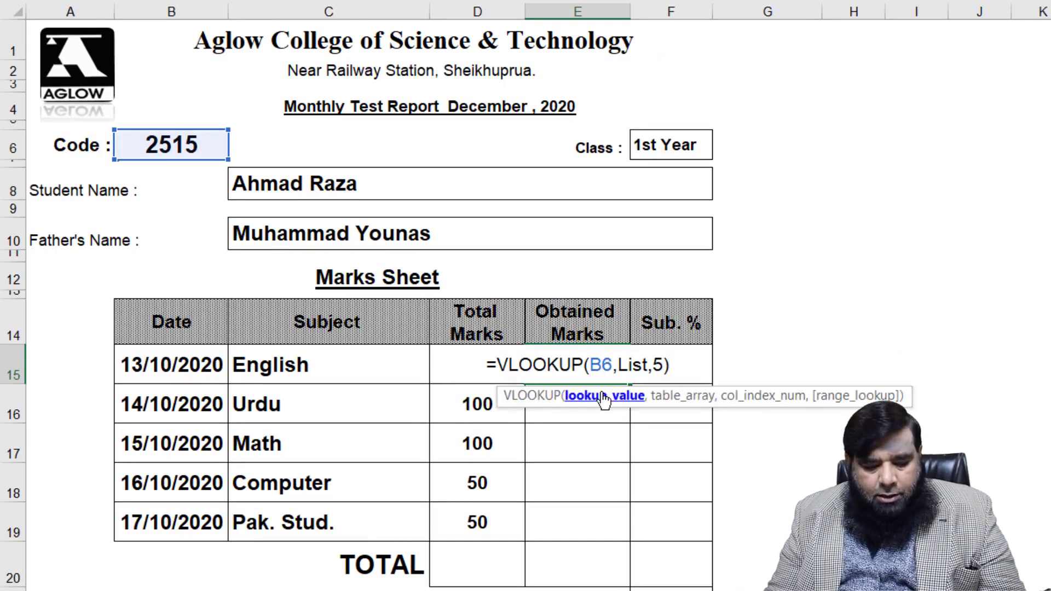
{"action": "key", "text": "F4"}
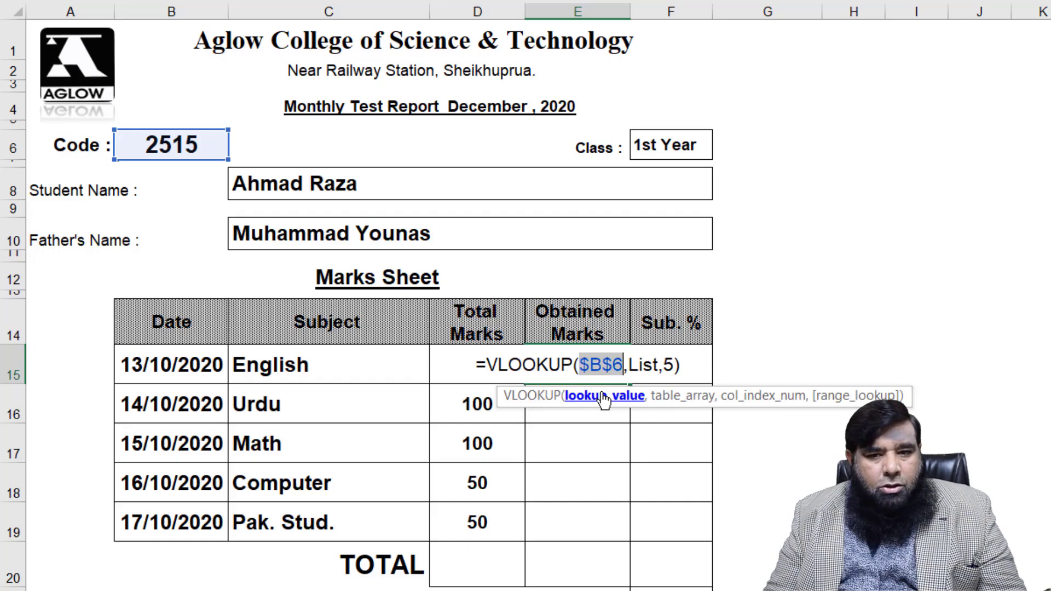
{"action": "key", "text": "Return"}
Fill the English Obtained Marks formula from E15 down through E19.
{"action": "left_click", "coordinate": [584, 366]}
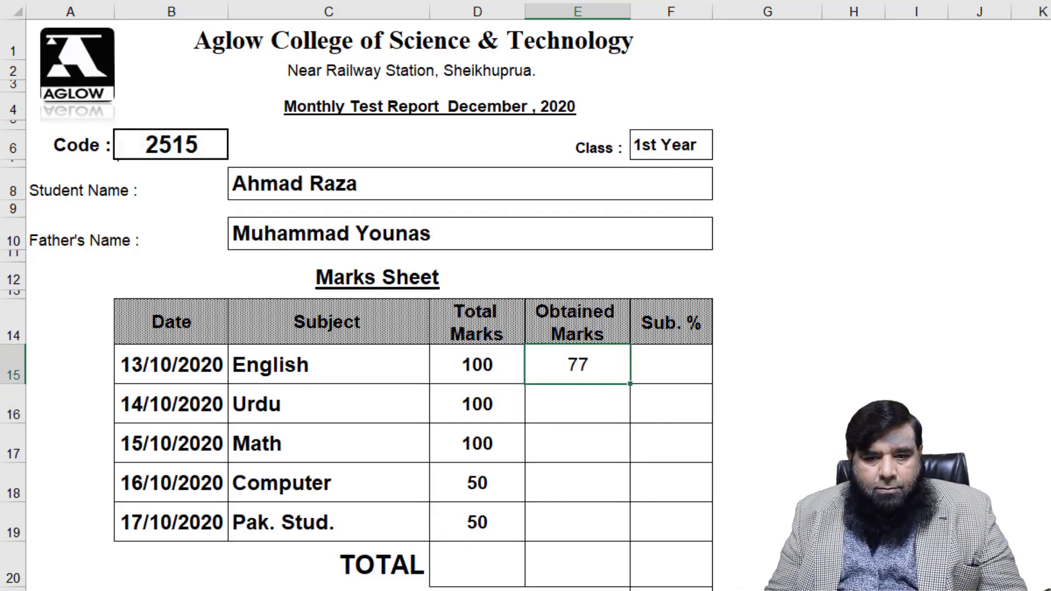
{"action": "key", "text": "shift+Down"}
{"action": "key", "text": "shift+Down"}
{"action": "key", "text": "shift+Down"}
{"action": "key", "text": "shift+Down"}
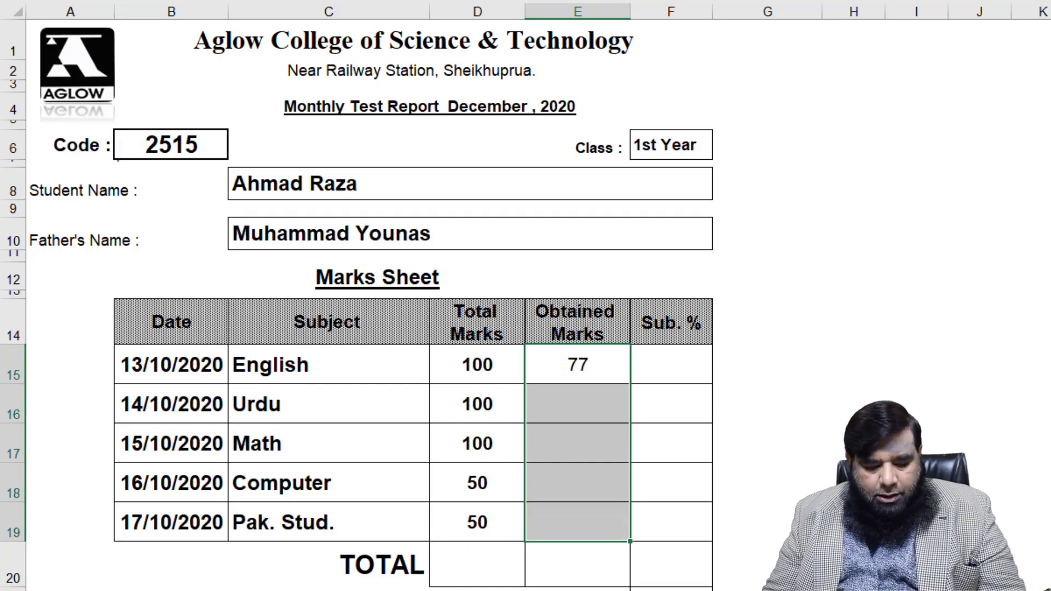
{"action": "key", "text": "ctrl+d"}
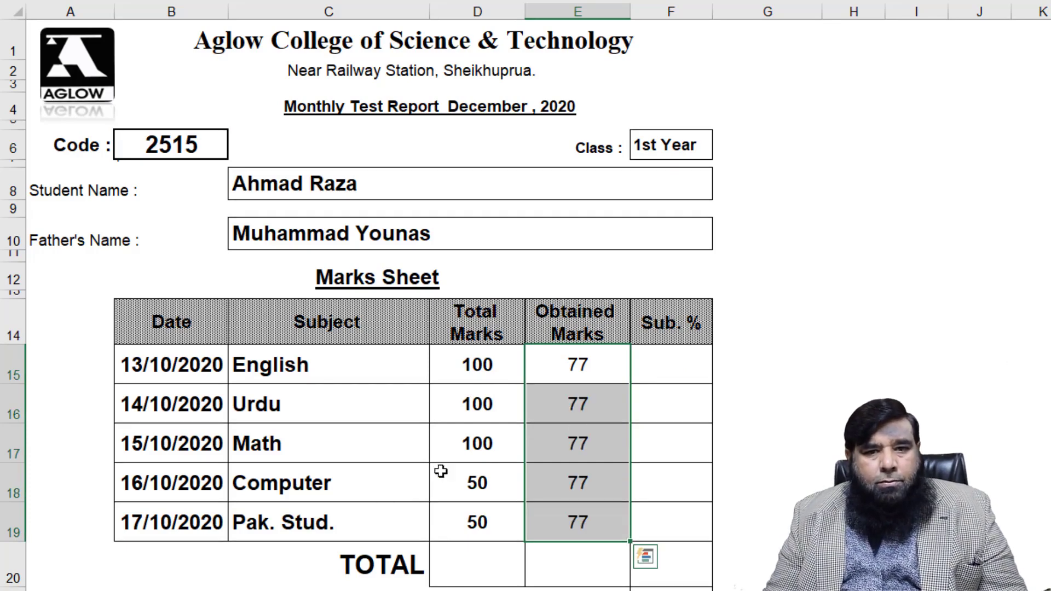
Set the column index to 6 in the Urdu Obtained Marks VLOOKUP in E16.
{"action": "left_click", "coordinate": [575, 413]}
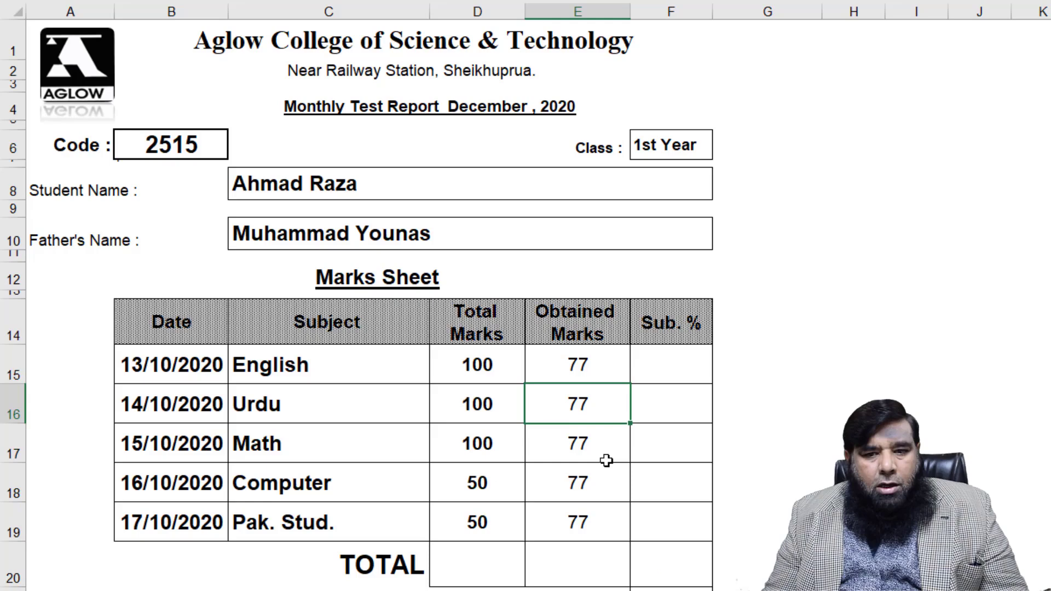
{"action": "key", "text": "F2"}
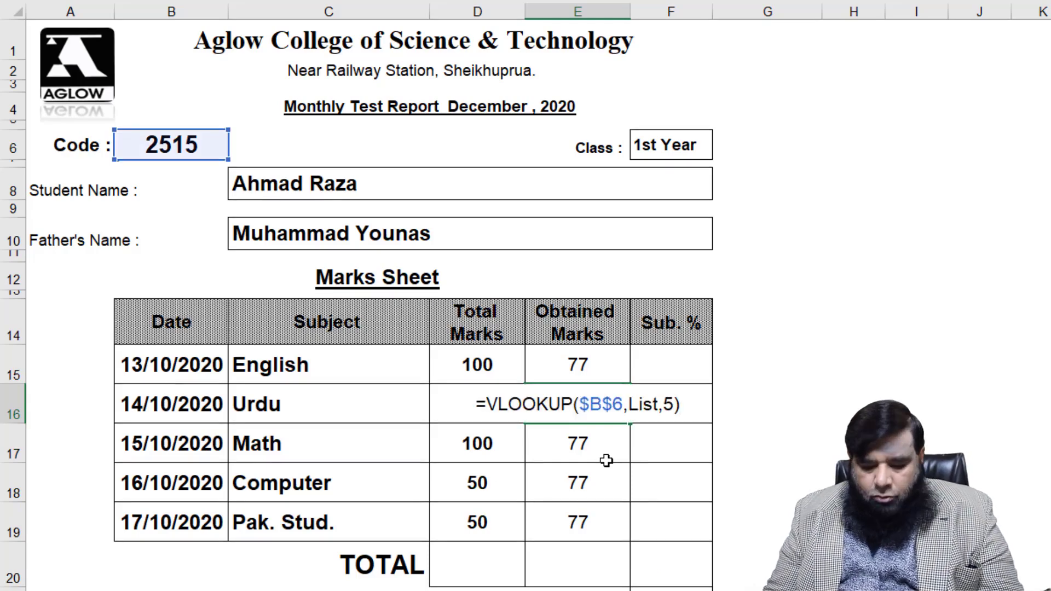
{"action": "key", "text": "Left"}
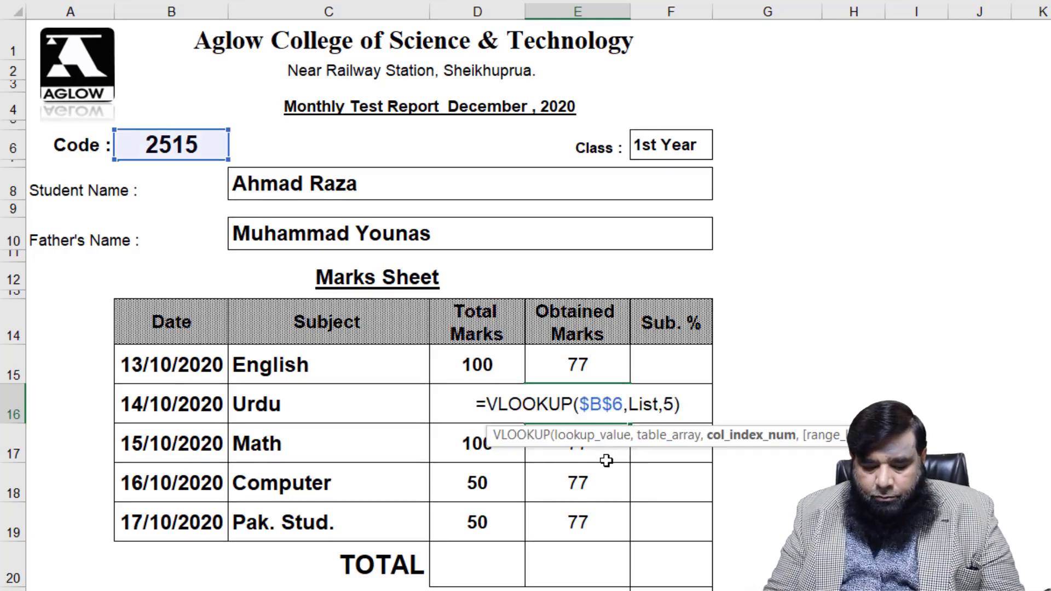
{"action": "key", "text": "BackSpace"}
{"action": "type", "text": "6"}
{"action": "key", "text": "Return"}
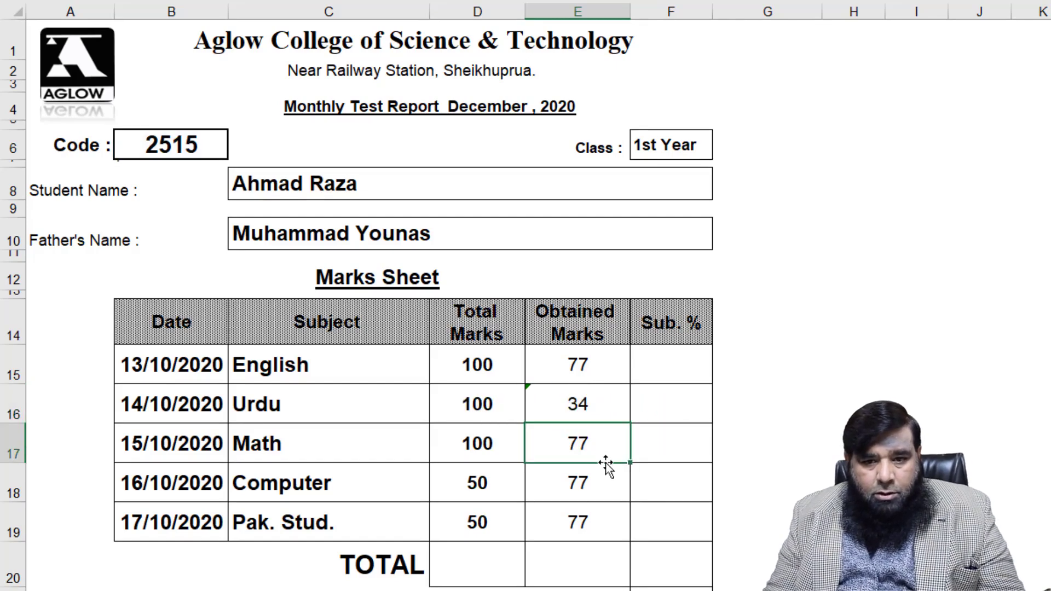
Set the column index to 7 in the Math Obtained Marks VLOOKUP in E17.
{"action": "key", "text": "F2"}
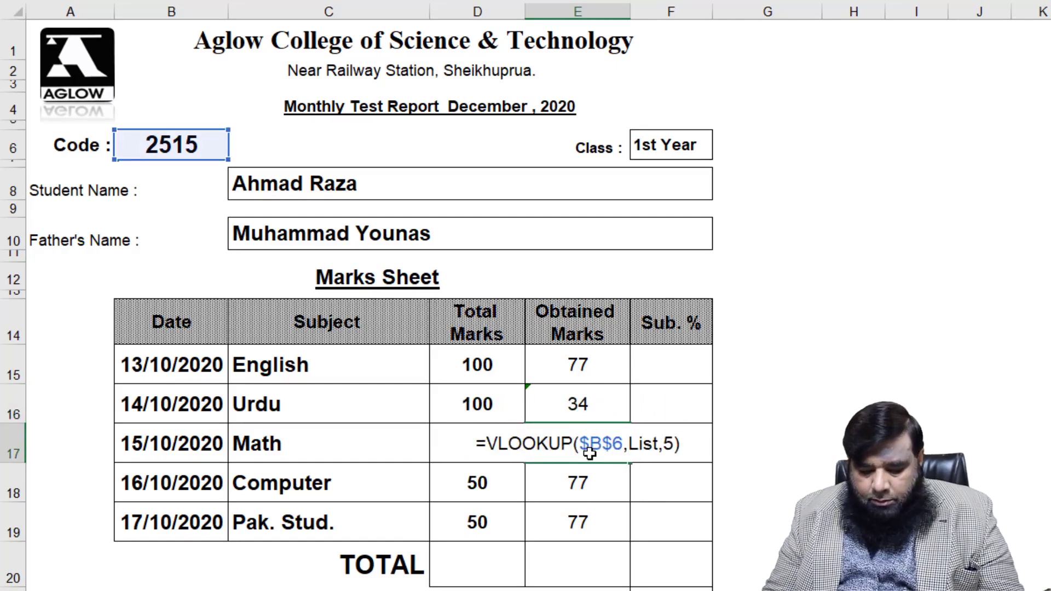
{"action": "key", "text": "Left"}
{"action": "key", "text": "BackSpace"}
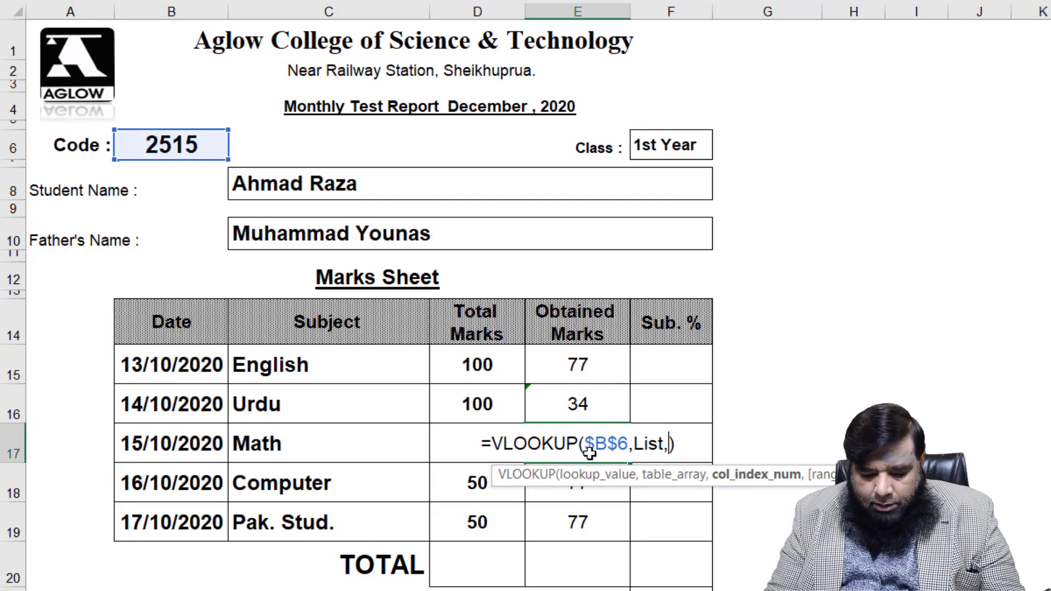
{"action": "type", "text": "7"}
{"action": "key", "text": "Return"}
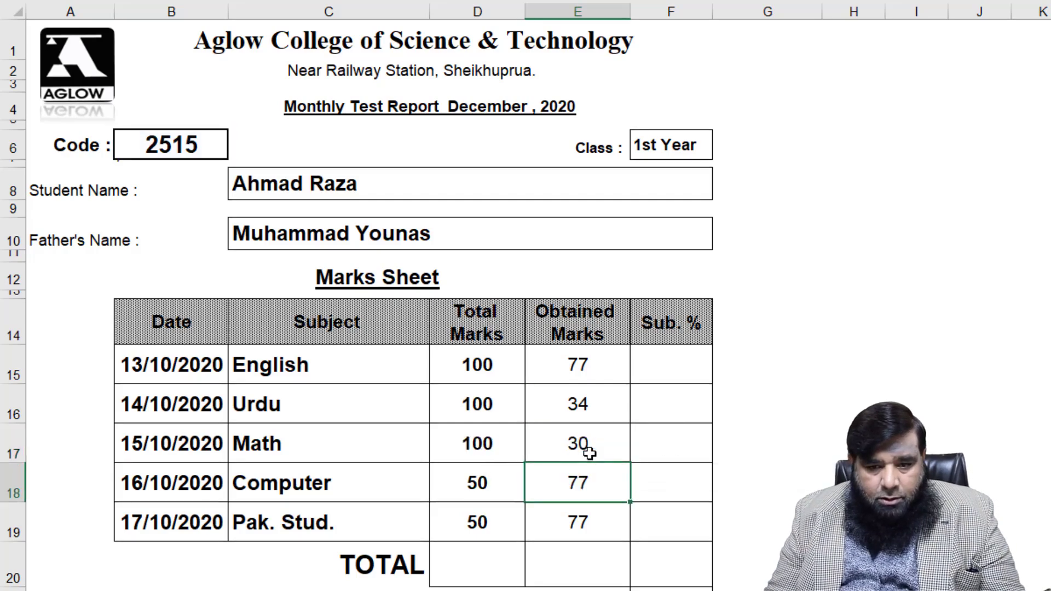
Set the column index to 8 in the Computer Obtained Marks VLOOKUP in E18.
{"action": "key", "text": "F2"}
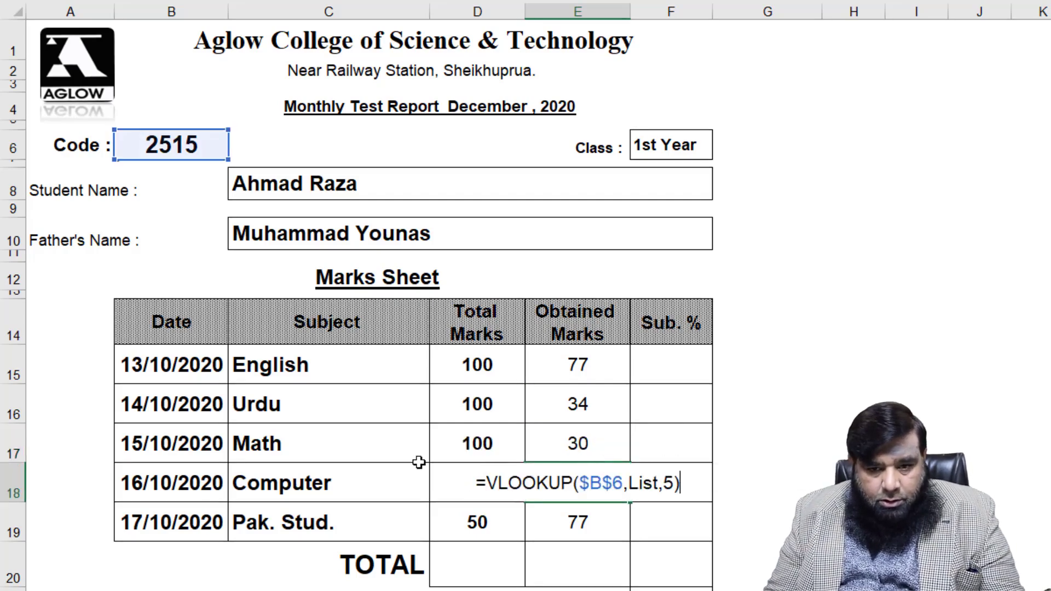
{"action": "key", "text": "Left"}
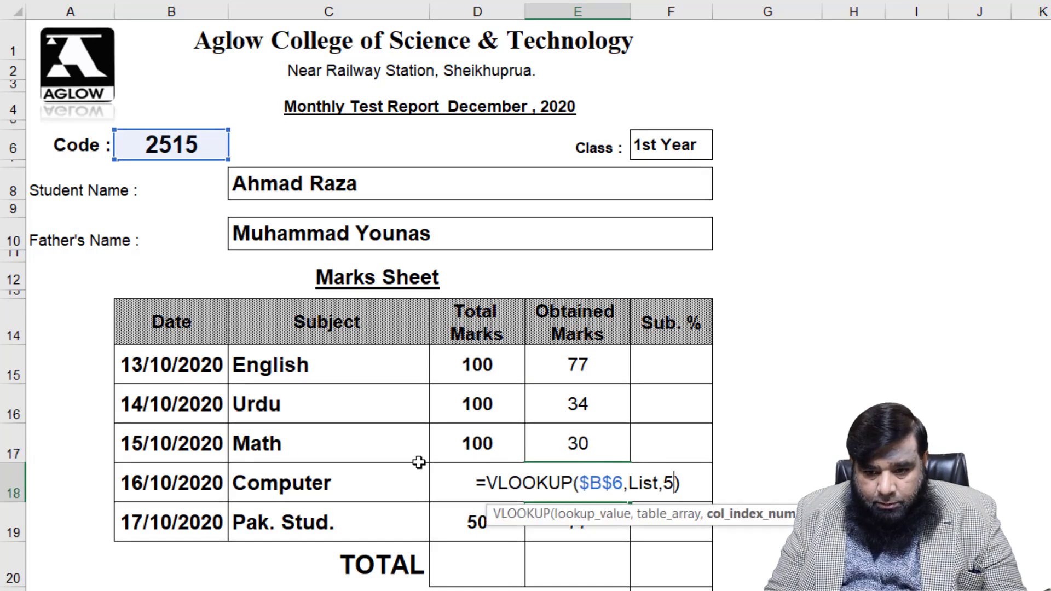
{"action": "key", "text": "BackSpace"}
{"action": "type", "text": "8"}
{"action": "key", "text": "Return"}
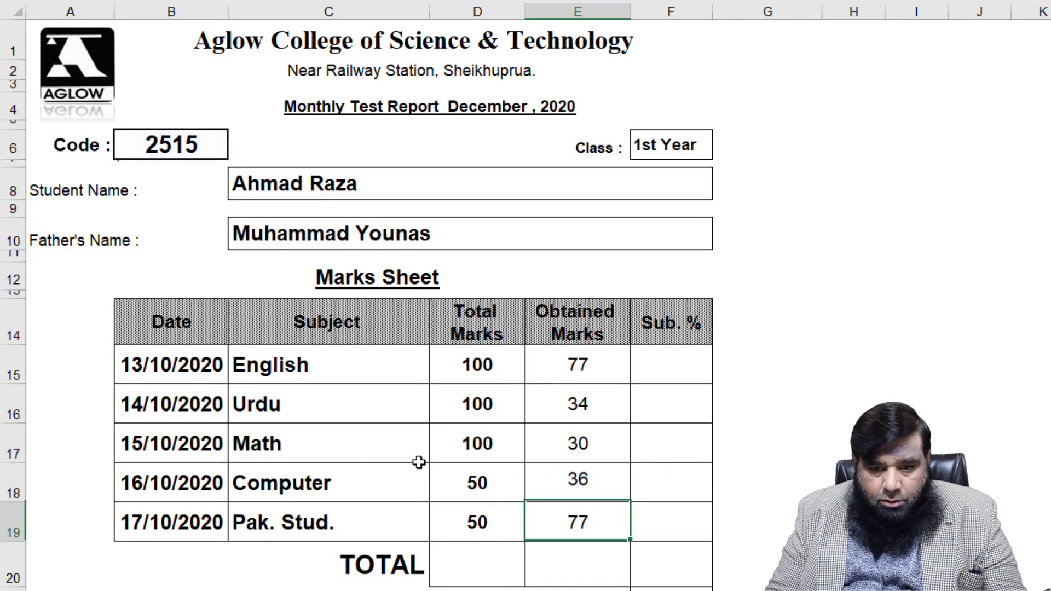
Set the column index to 9 in the Pak. Stud. Obtained Marks VLOOKUP in E19.
{"action": "key", "text": "F2"}
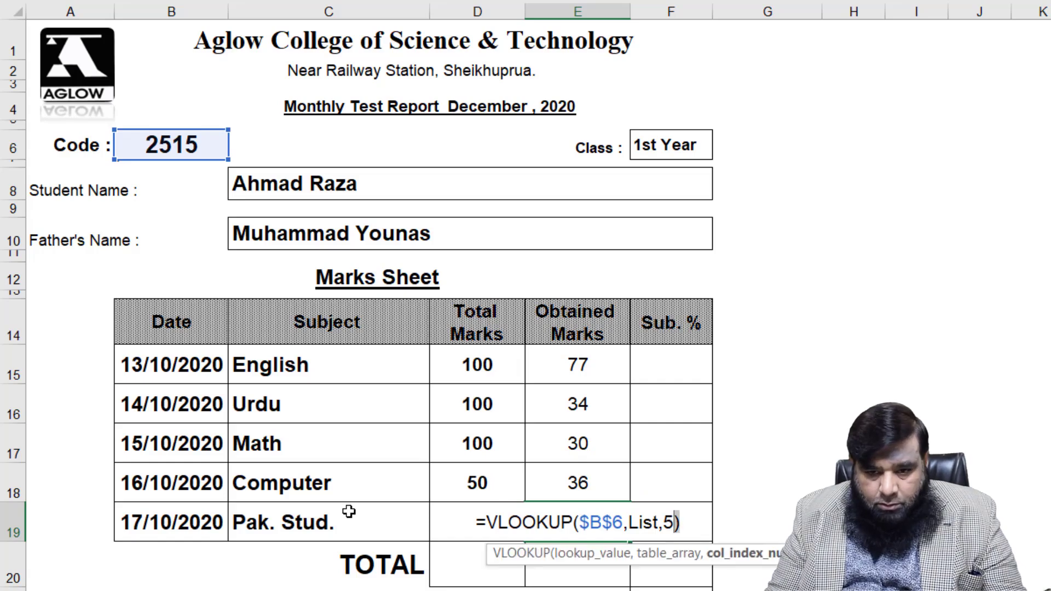
{"action": "key", "text": "BackSpace"}
{"action": "type", "text": "9"}
{"action": "key", "text": "Return"}
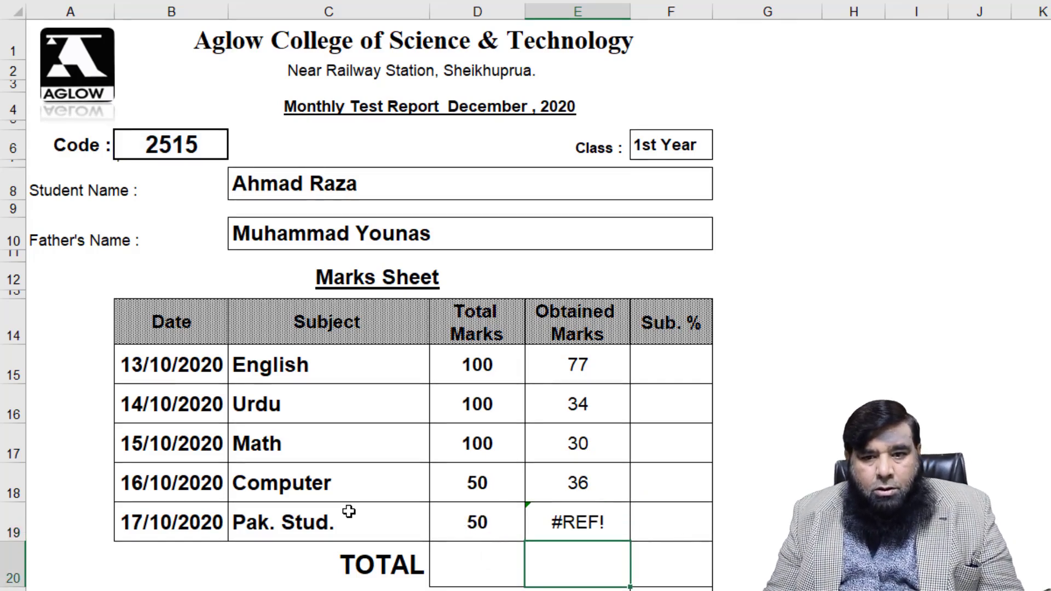
{"action": "left_click", "coordinate": [602, 530]}
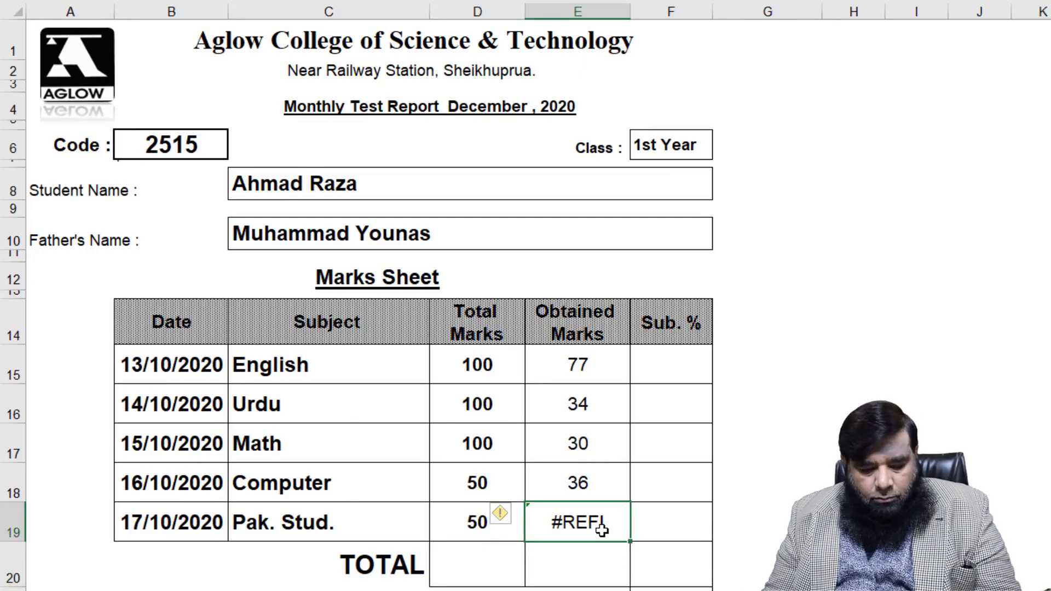
{"action": "key", "text": "F2"}
{"action": "left_click", "coordinate": [664, 521]}
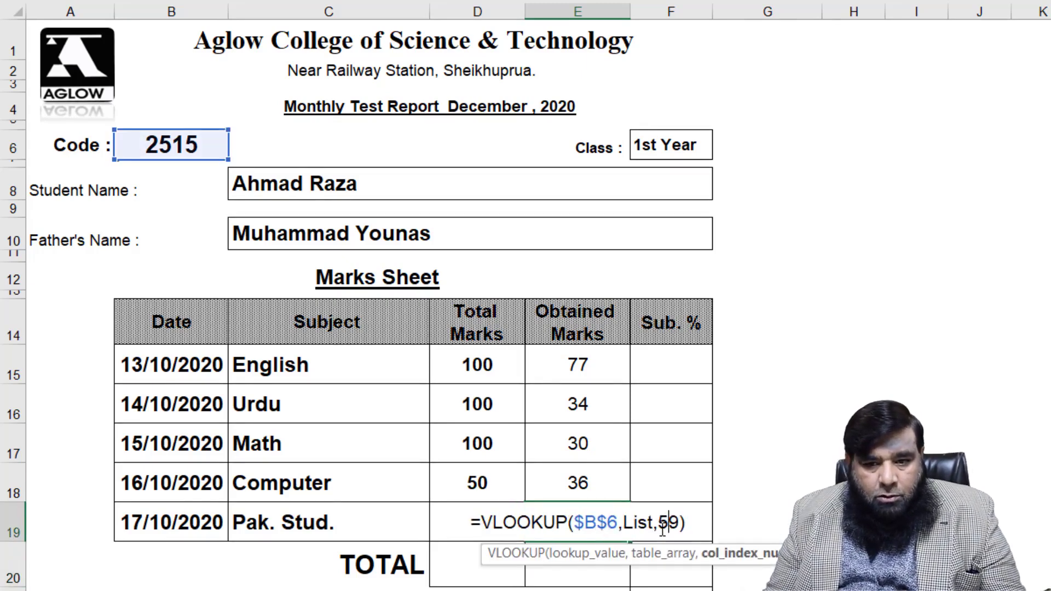
{"action": "key", "text": "BackSpace"}
{"action": "key", "text": "Return"}
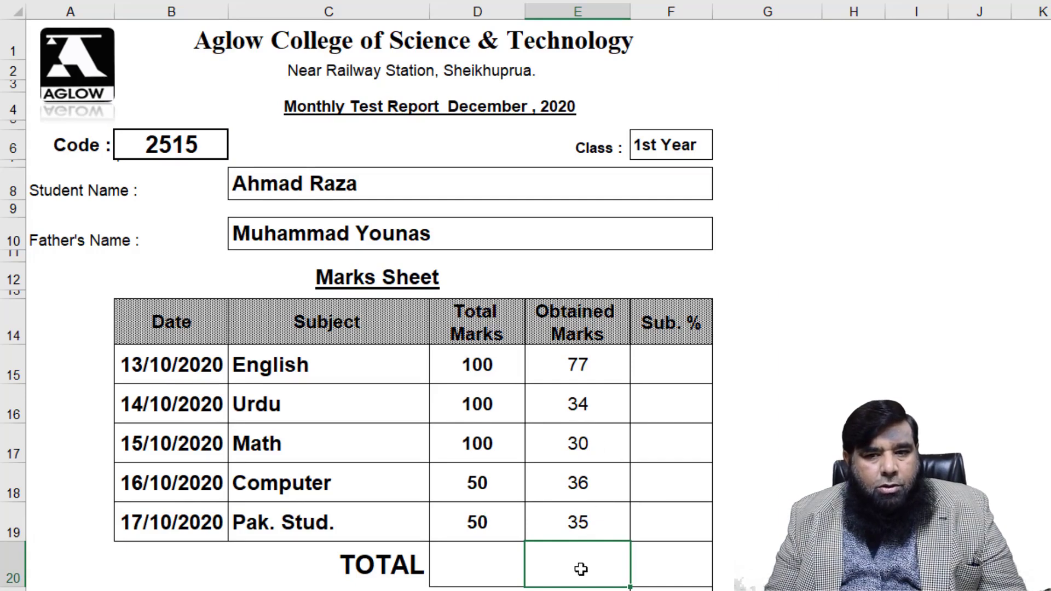
Enter the formula =E15/D15*100 in F15 to calculate the English subject percentage.
{"action": "left_click", "coordinate": [672, 363]}
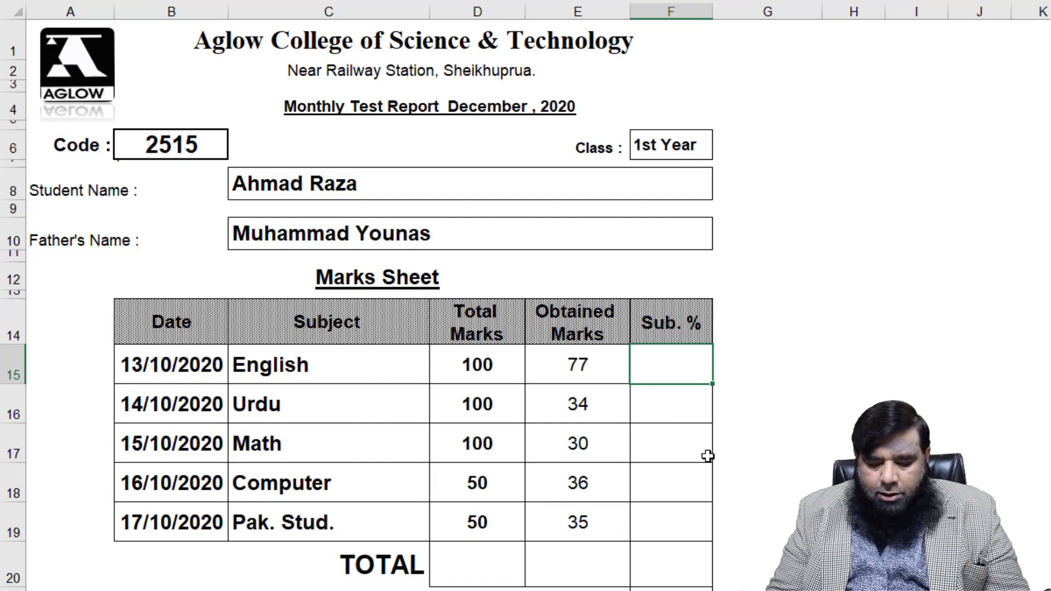
{"action": "type", "text": "="}
{"action": "key", "text": "Left"}
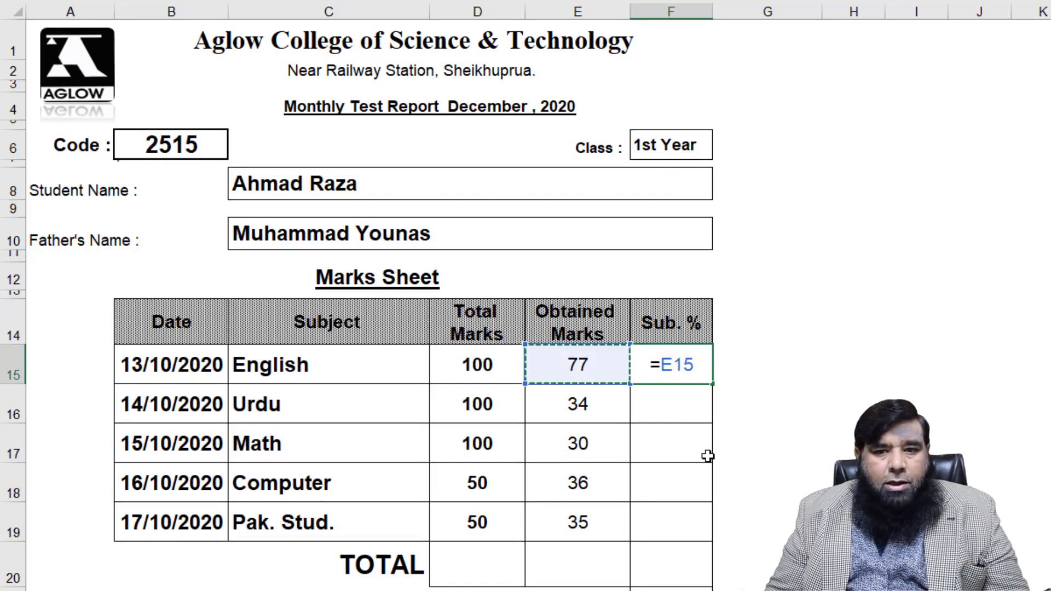
{"action": "type", "text": "/"}
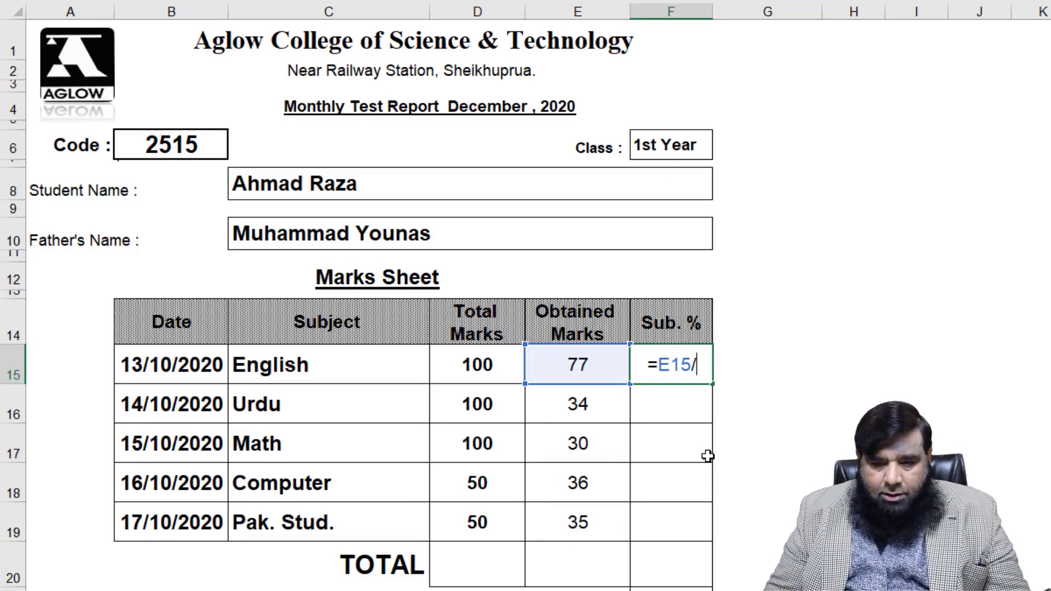
{"action": "key", "text": "Left"}
{"action": "key", "text": "Left"}
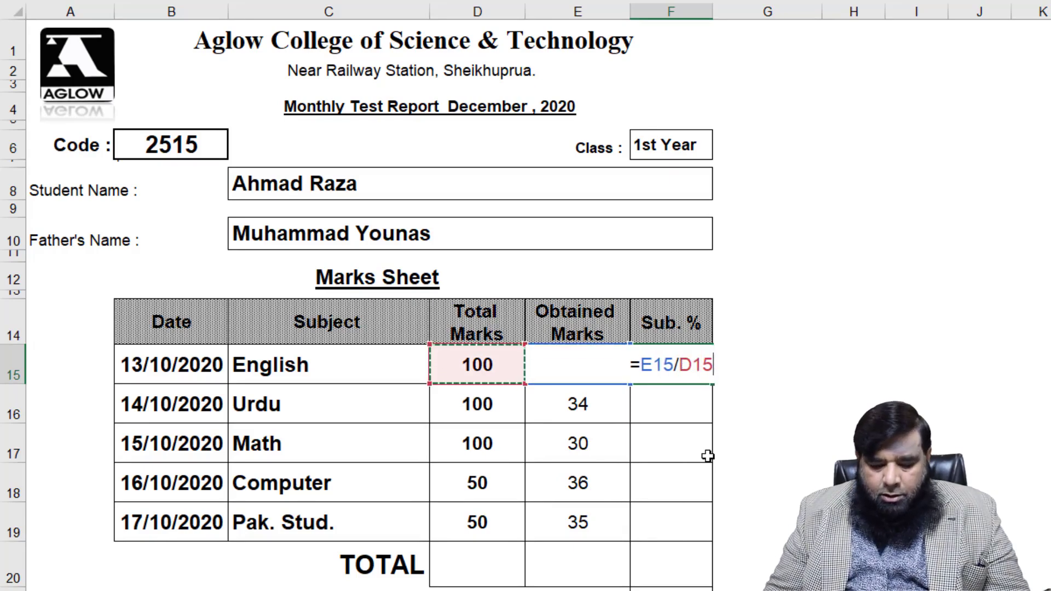
{"action": "type", "text": "*100"}
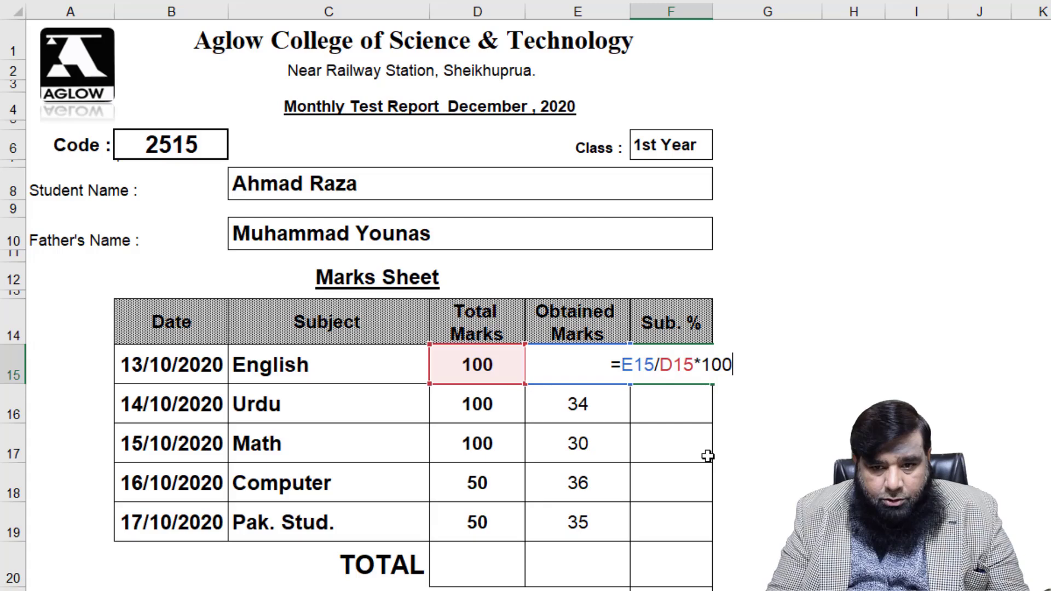
{"action": "key", "text": "Return"}
Fill the English percentage formula down the Sub. % column through F19 for the remaining subjects.
{"action": "left_click", "coordinate": [668, 359]}
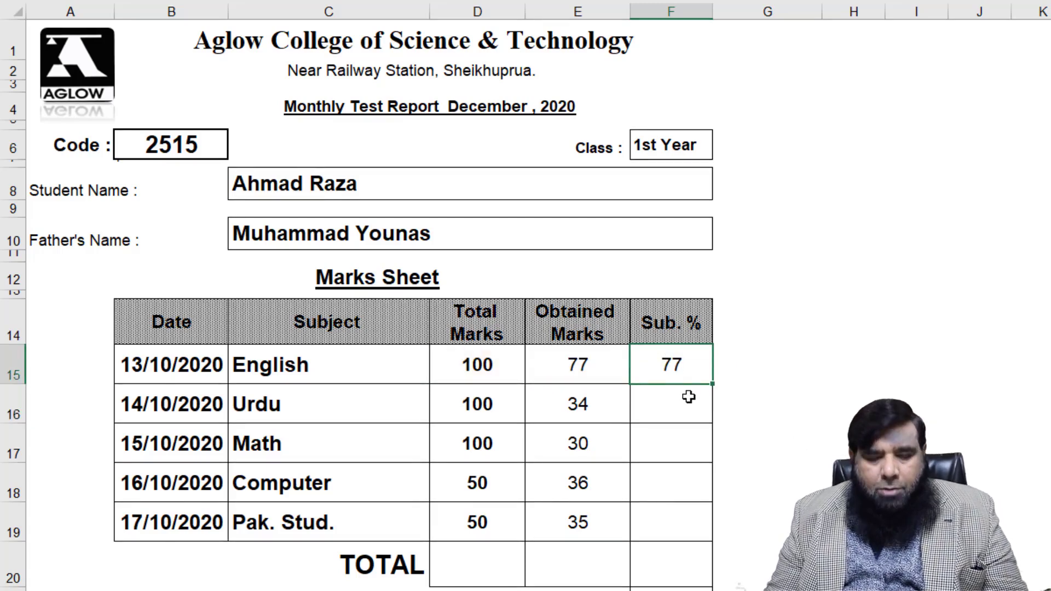
{"action": "key", "text": "shift+Down"}
{"action": "key", "text": "shift+Down"}
{"action": "key", "text": "shift+Down"}
{"action": "key", "text": "shift+Down"}
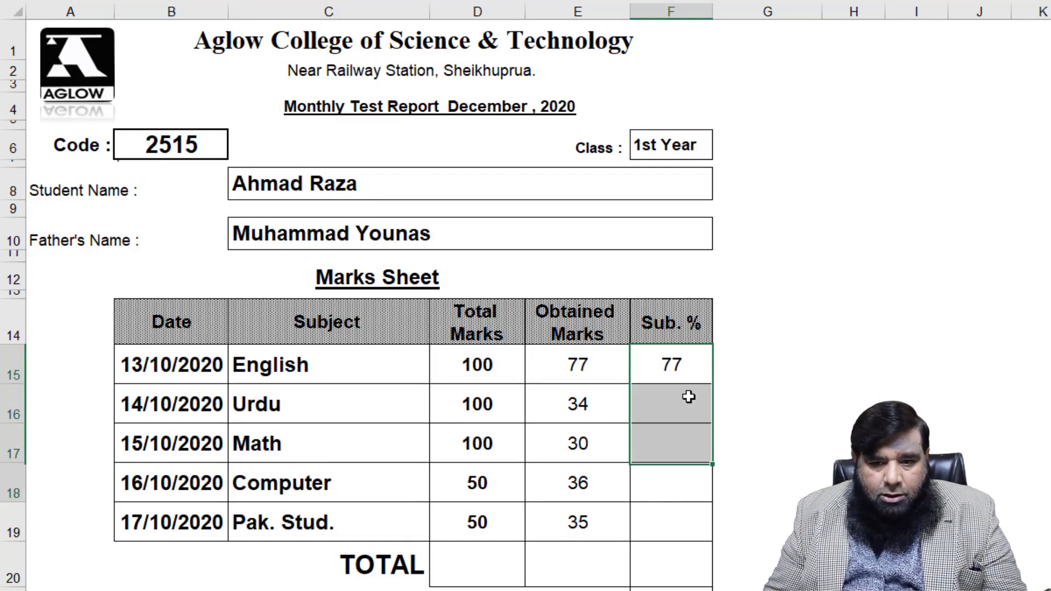
{"action": "key", "text": "ctrl+d"}
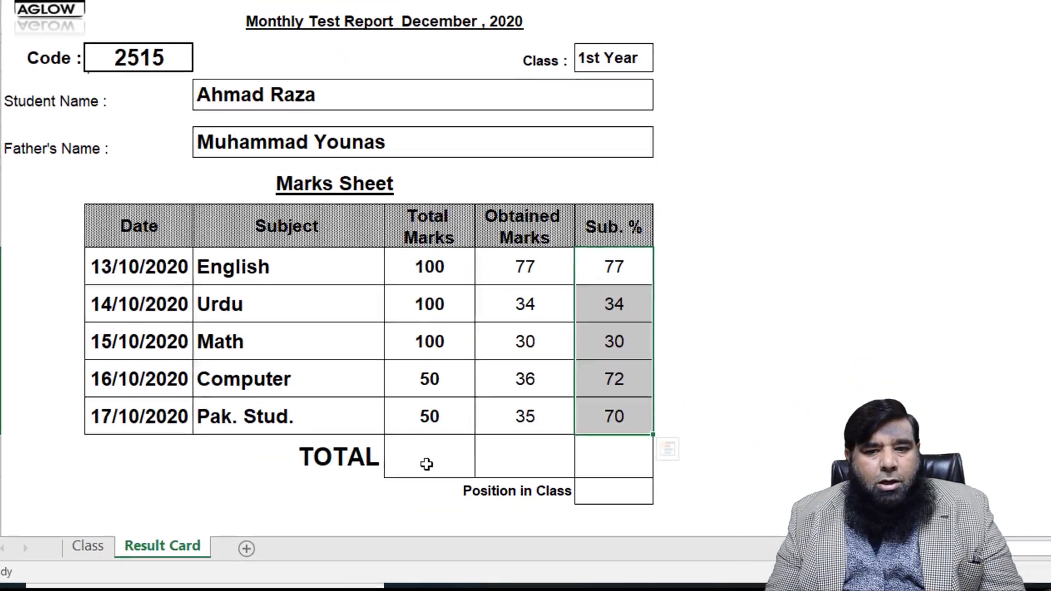
Total the Total Marks column in D20 with a SUM of D15:D19.
{"action": "left_click", "coordinate": [426, 465]}
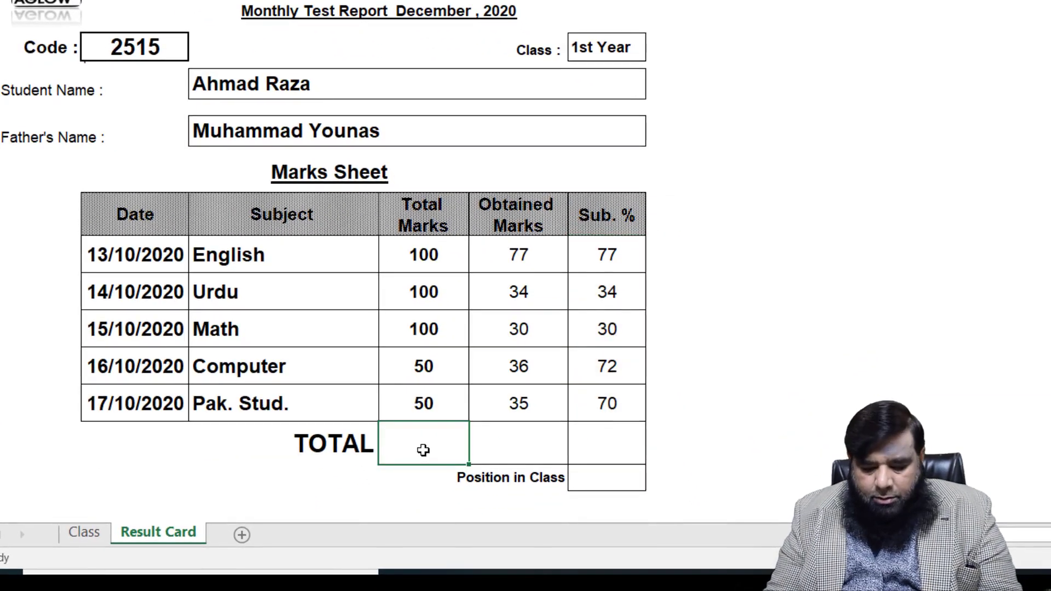
{"action": "type", "text": "=SUM("}
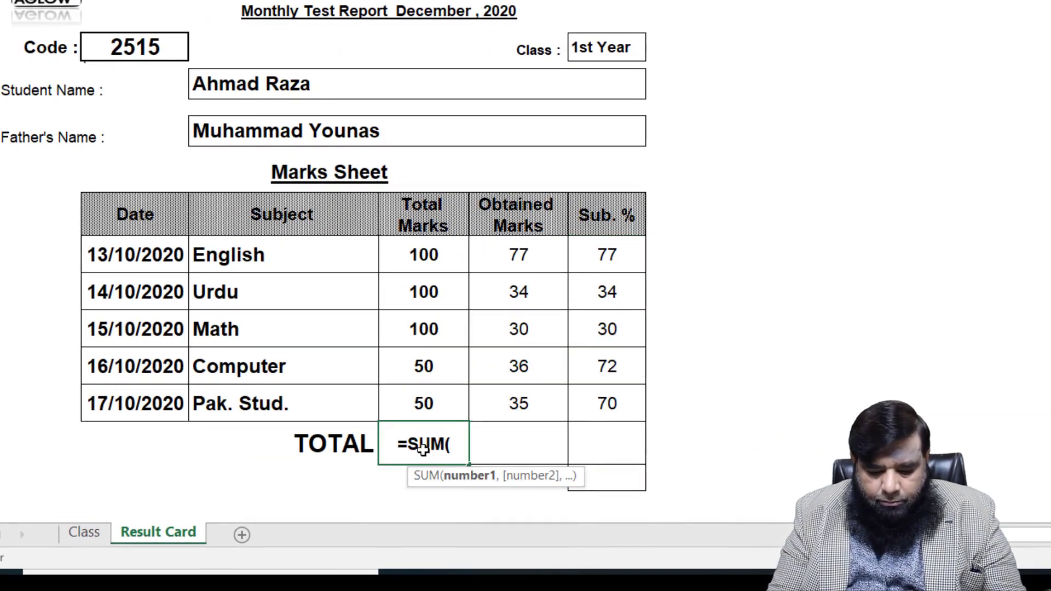
{"action": "key", "text": "Up"}
{"action": "key", "text": "shift+Up"}
{"action": "key", "text": "shift+Up"}
{"action": "key", "text": "shift+Up"}
{"action": "key", "text": "shift+Up"}
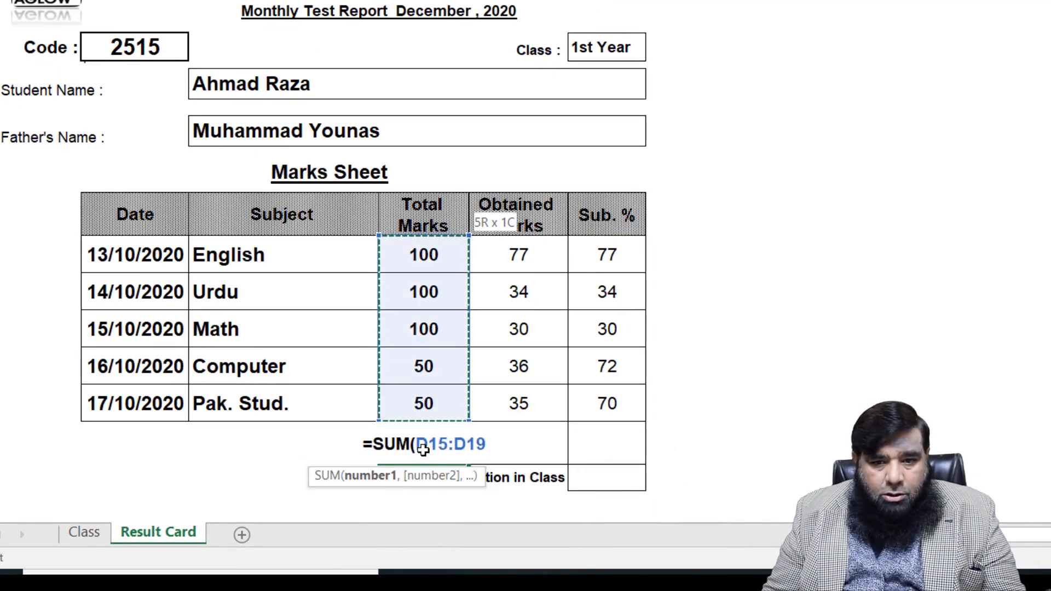
{"action": "key", "text": "Return"}
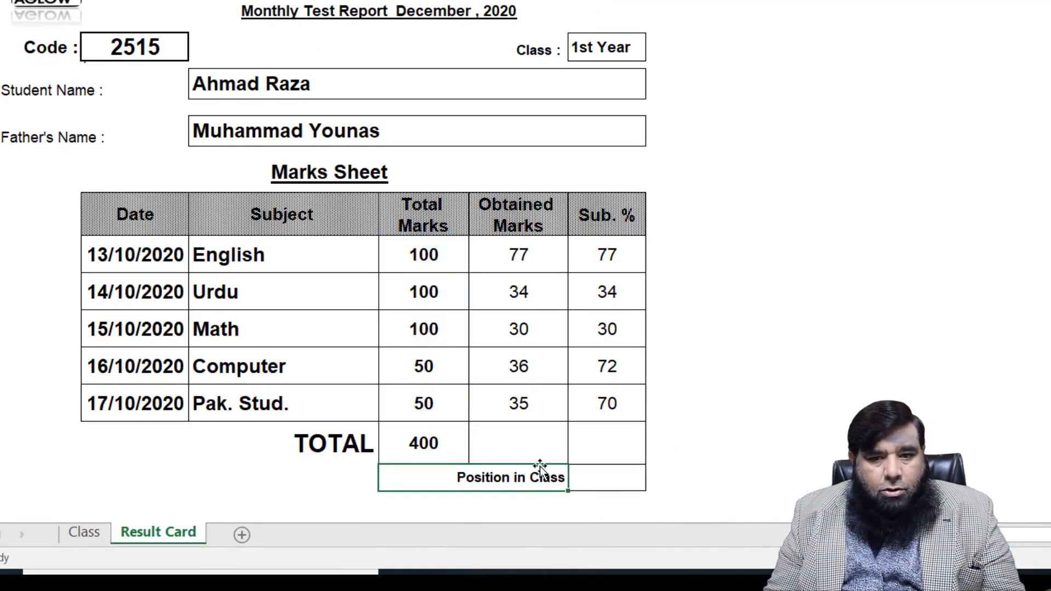
Total the Obtained Marks column in E20 with a SUM of E15:E19.
{"action": "left_click", "coordinate": [498, 448]}
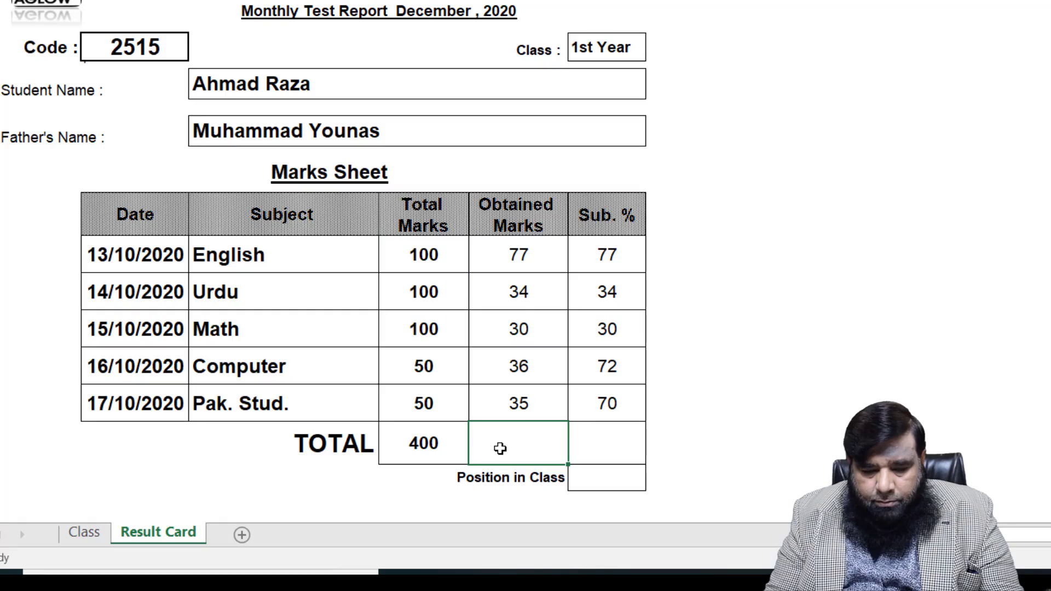
{"action": "type", "text": "=SUM("}
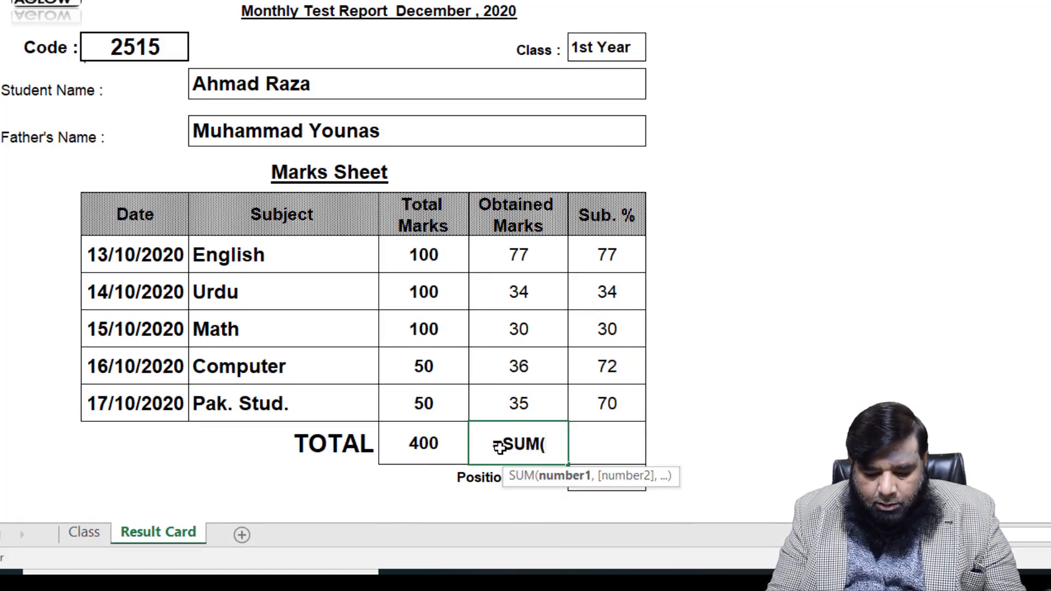
{"action": "key", "text": "Up"}
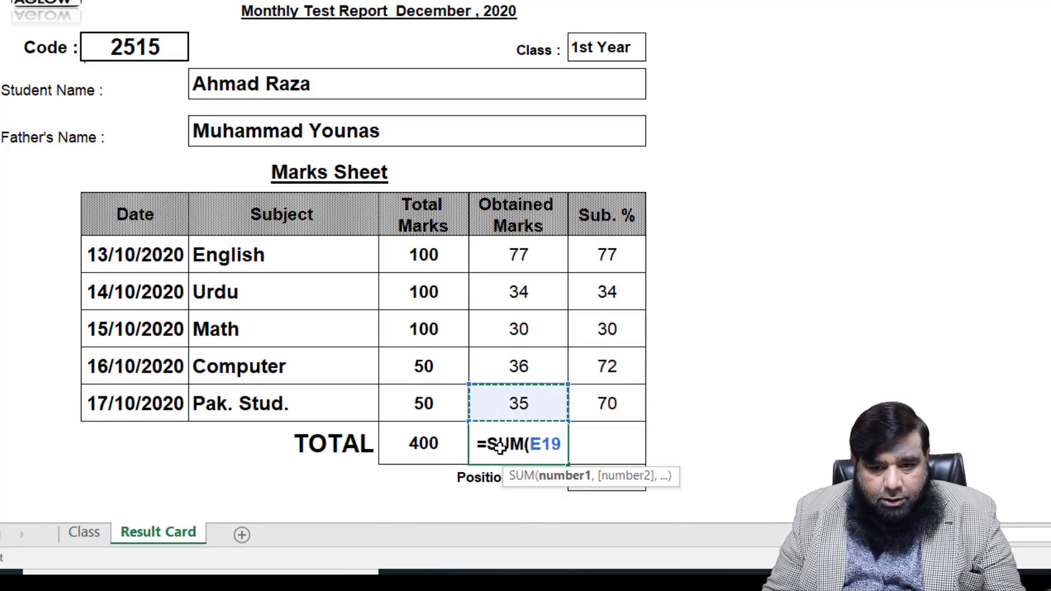
{"action": "key", "text": "shift+Up"}
{"action": "key", "text": "shift+Up"}
{"action": "key", "text": "shift+Up"}
{"action": "key", "text": "shift+Up"}
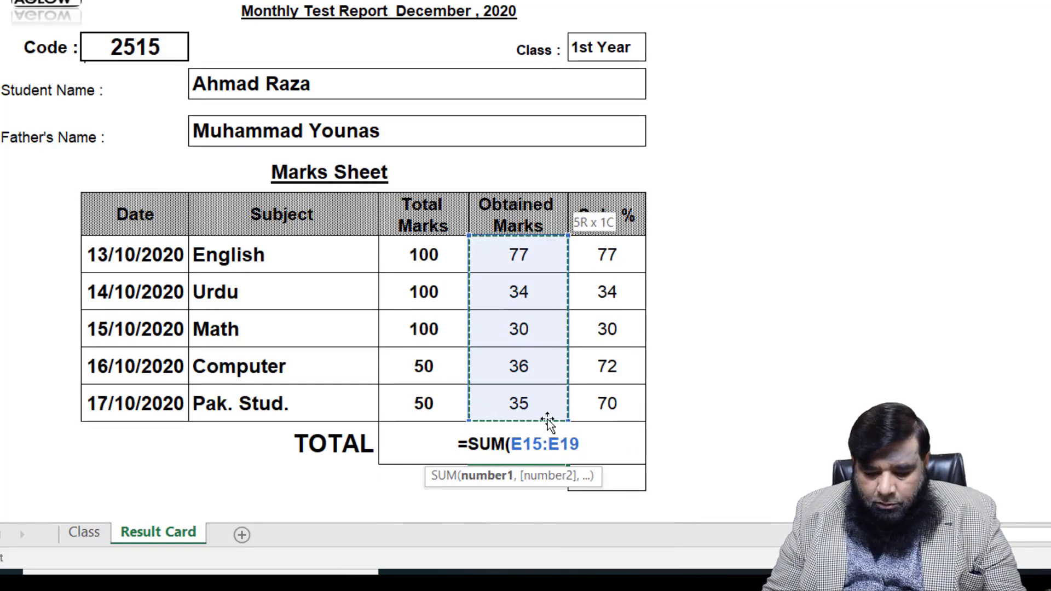
{"action": "key", "text": "Return"}
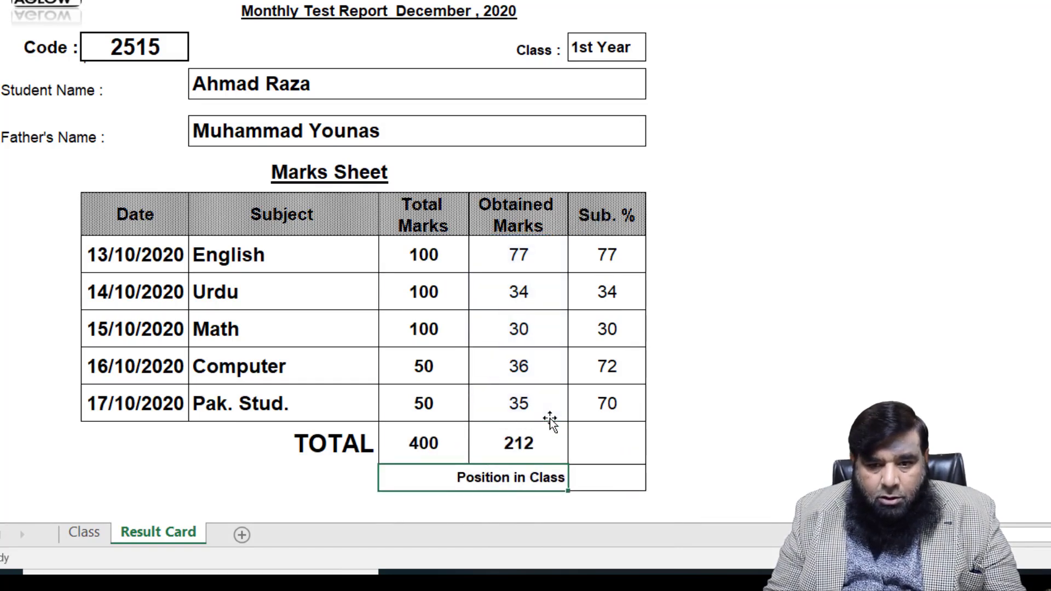
Copy the Pak. Stud. percentage formula from F19 into the TOTAL row's Sub. % cell F20.
{"action": "left_click", "coordinate": [622, 439]}
{"action": "left_click", "coordinate": [615, 405]}
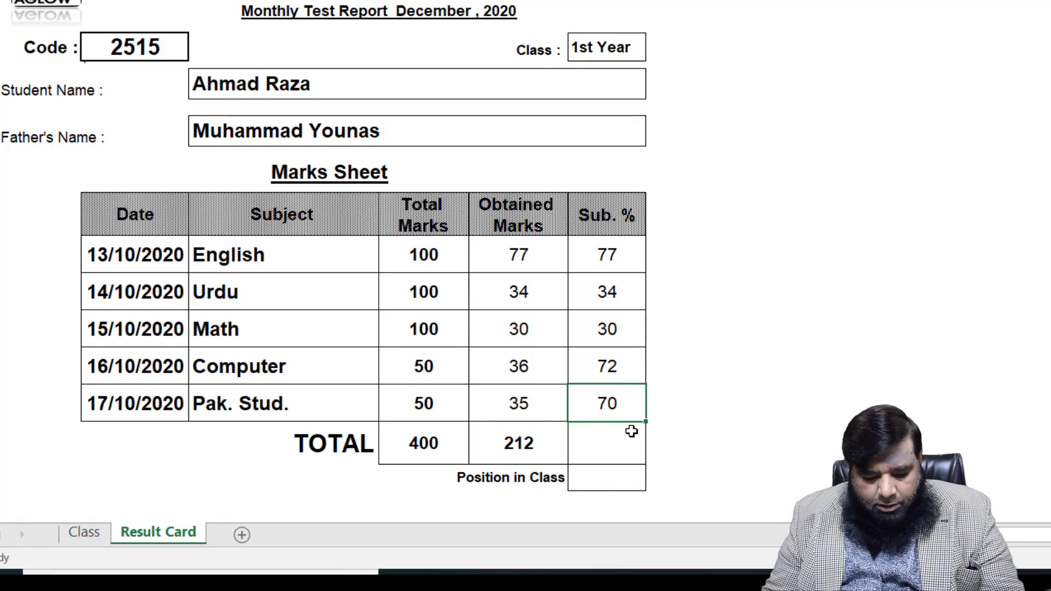
{"action": "key", "text": "ctrl+c"}
{"action": "left_click", "coordinate": [629, 430]}
{"action": "key", "text": "Return"}
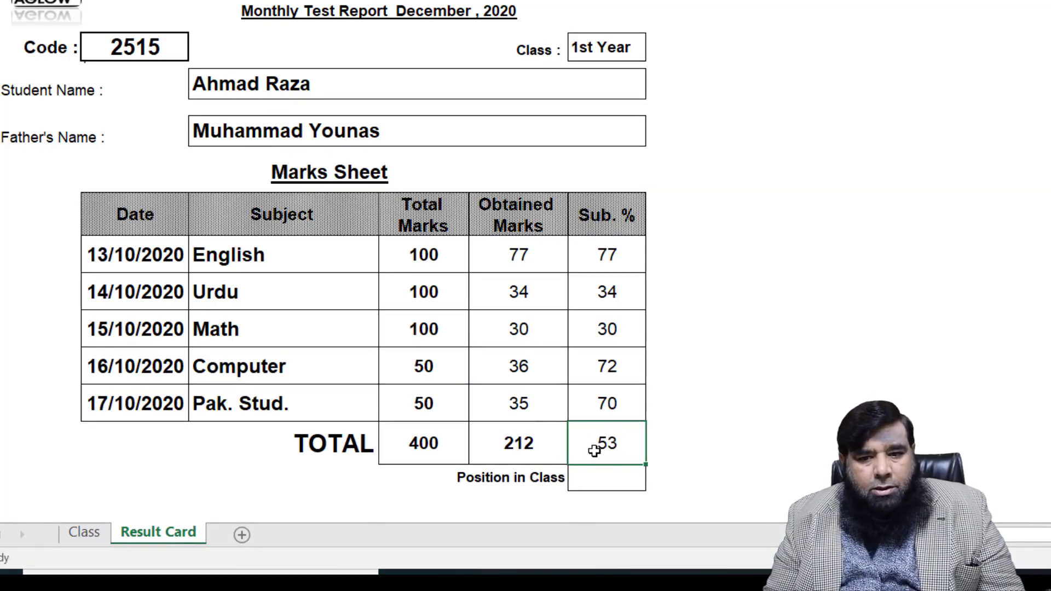
Look up the student's Position in Class in F21 with =VLOOKUP(B6,List,11), after checking the Position column on the Class sheet.
{"action": "left_click", "coordinate": [606, 472]}
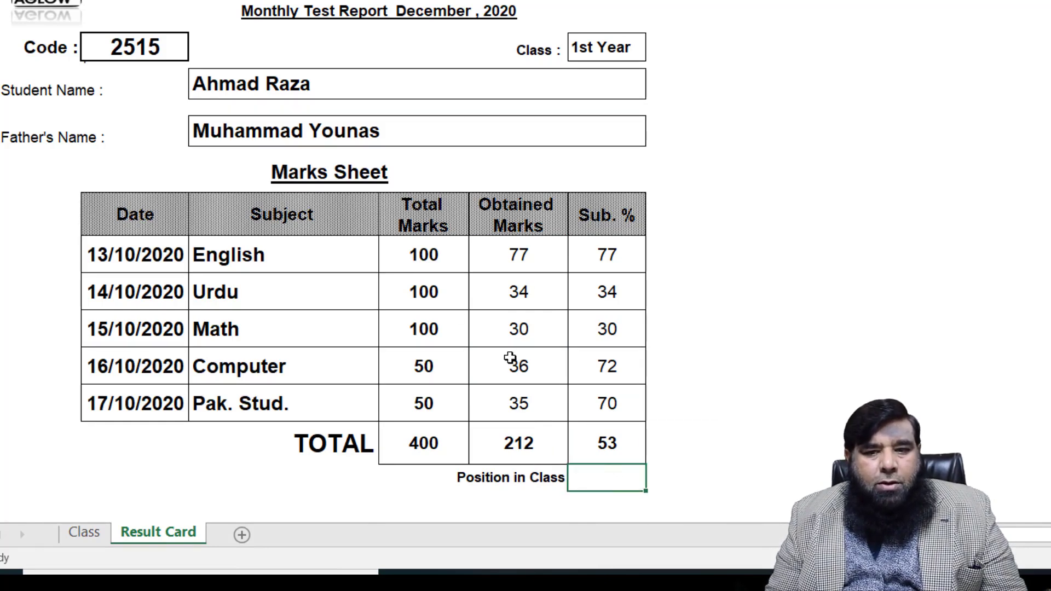
{"action": "left_click", "coordinate": [92, 534]}
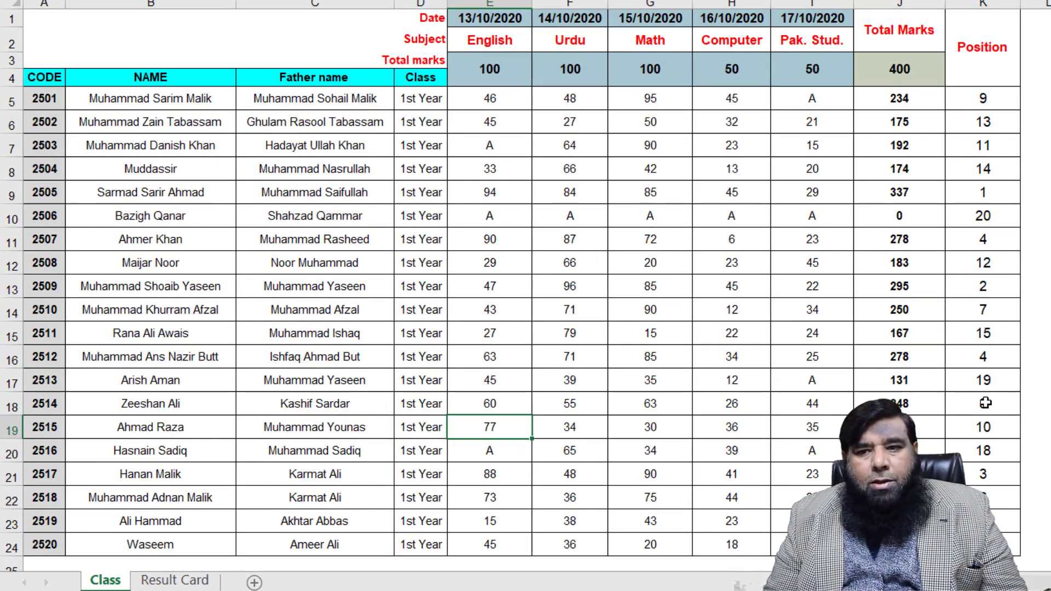
{"action": "left_click", "coordinate": [175, 580]}
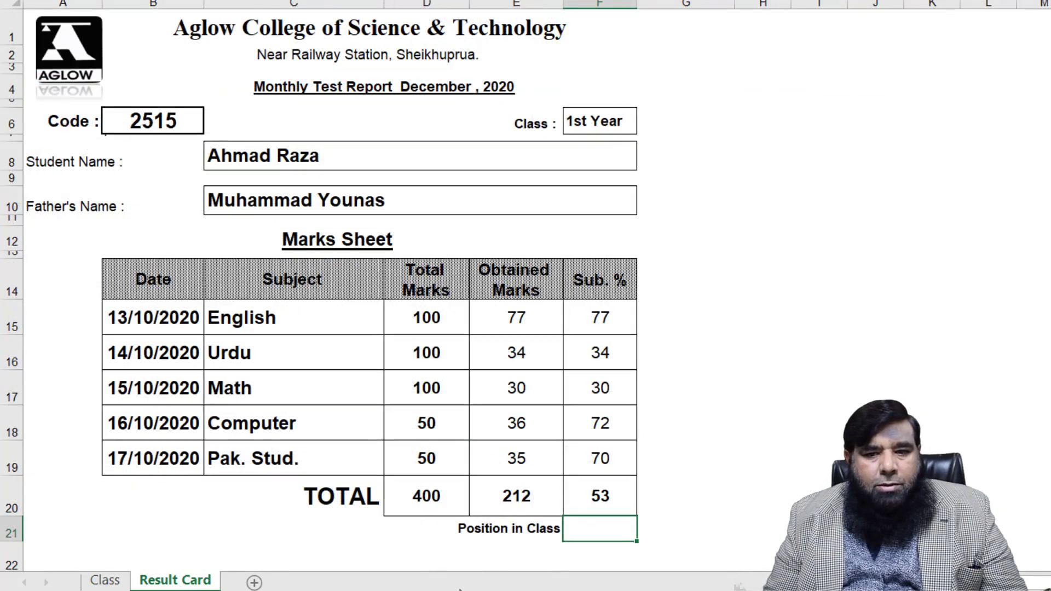
{"action": "type", "text": "=vlooj"}
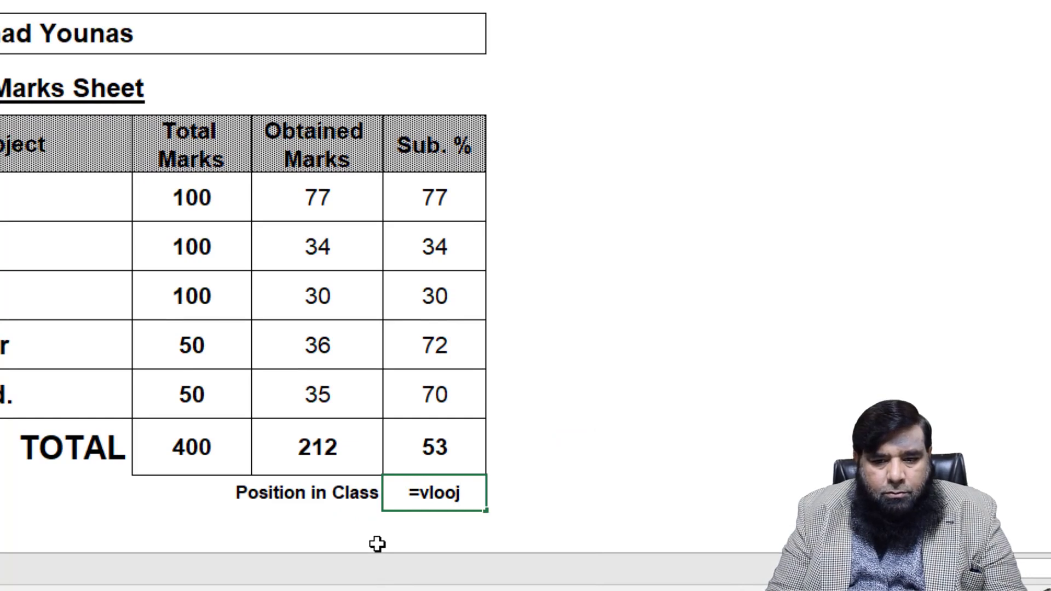
{"action": "key", "text": "BackSpace"}
{"action": "type", "text": "kup"}
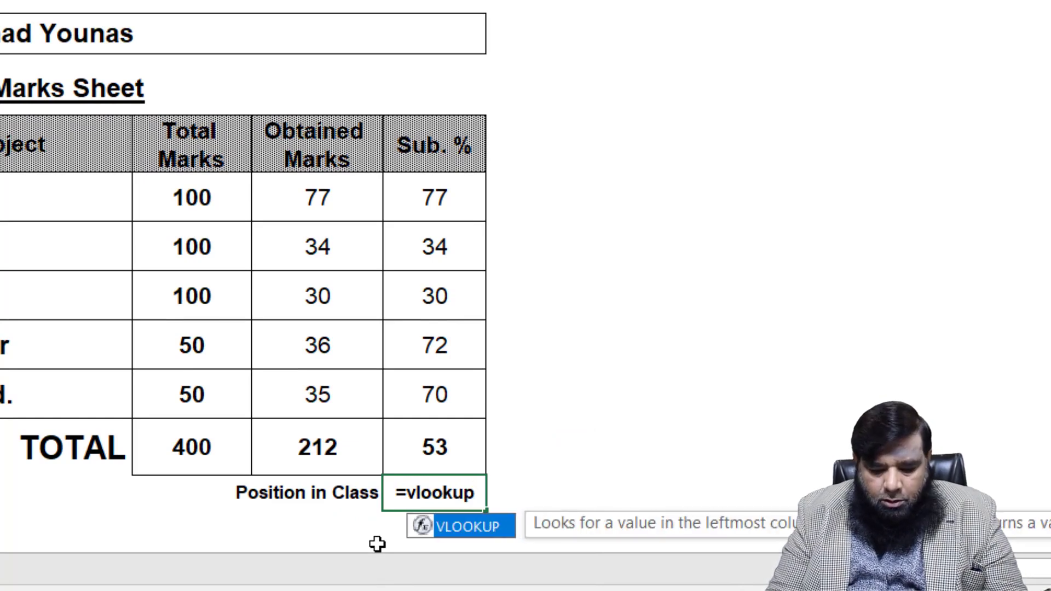
{"action": "type", "text": "(b"}
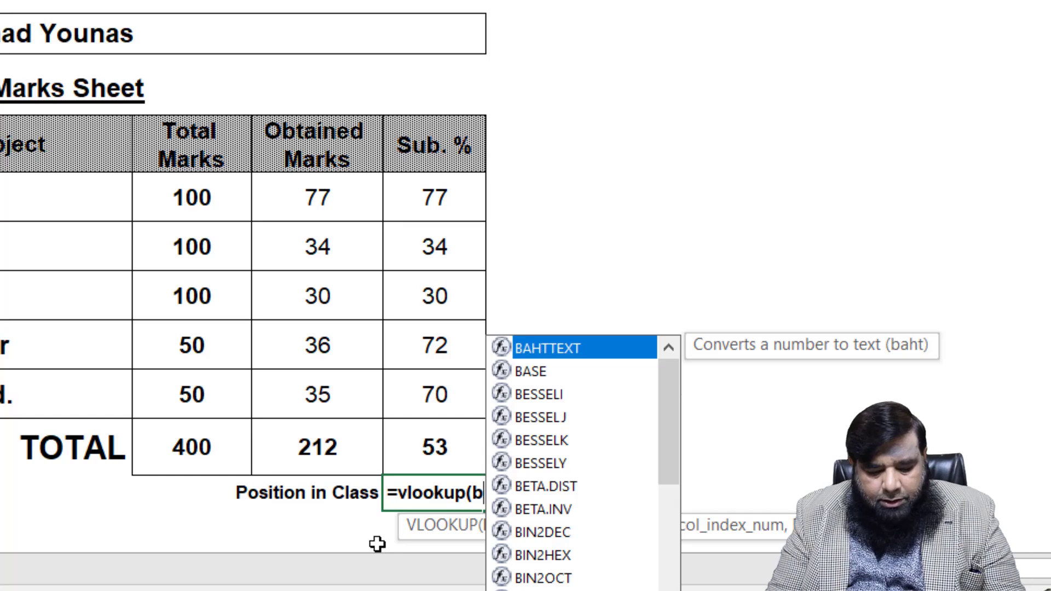
{"action": "type", "text": "6,"}
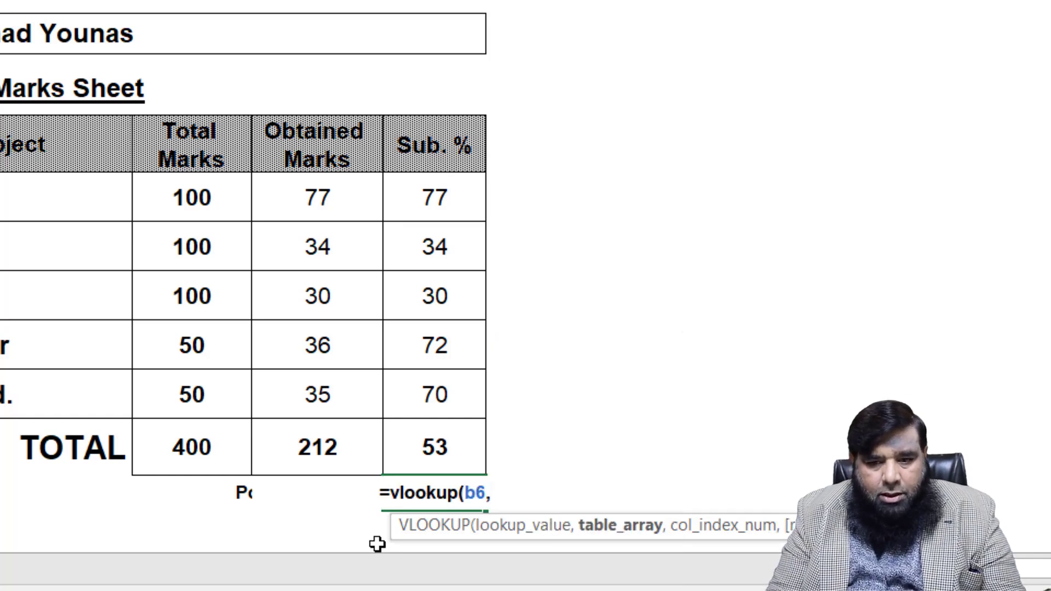
{"action": "type", "text": "list,"}
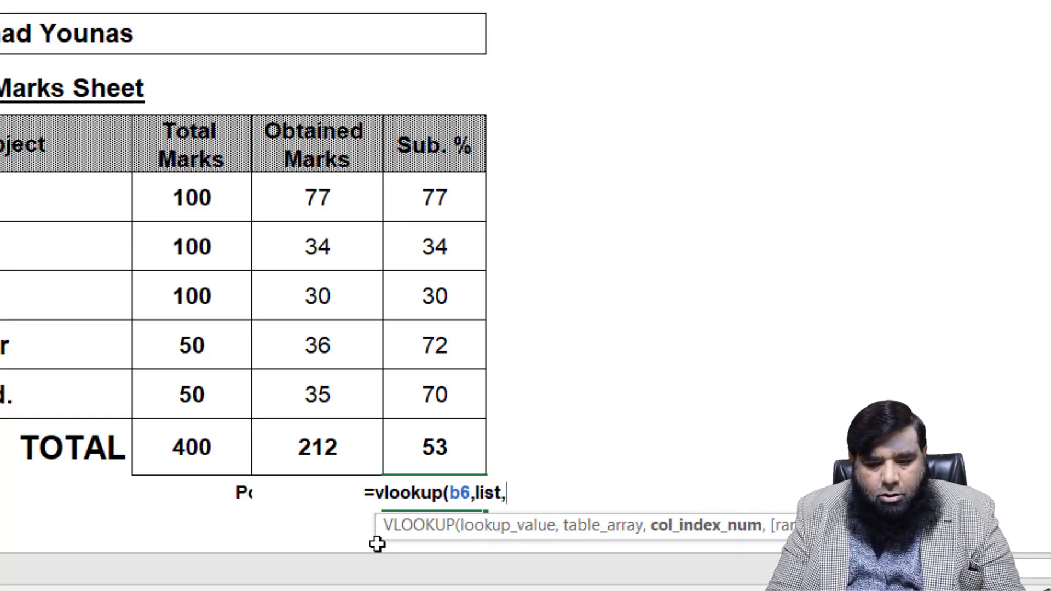
{"action": "type", "text": "11)"}
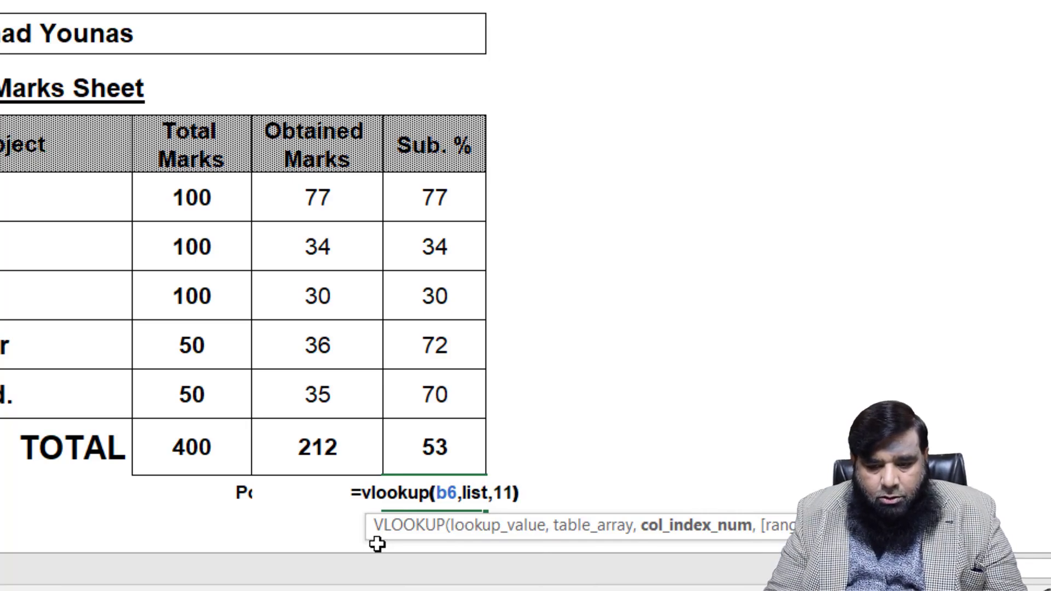
{"action": "key", "text": "Return"}
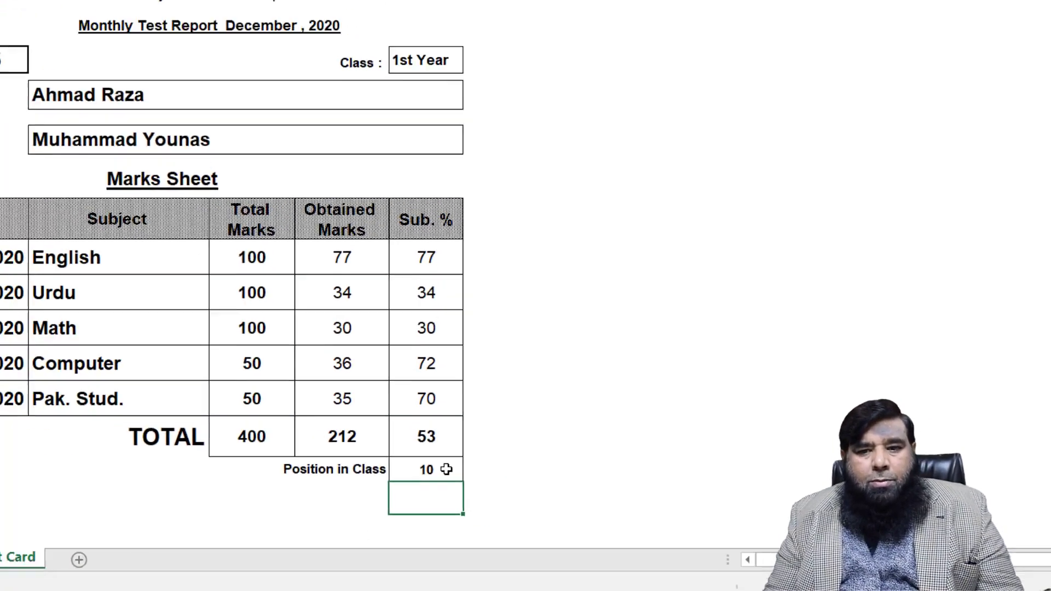
Increase the font size of the Position in Class value in F21 to 16.
{"action": "left_click", "coordinate": [471, 493]}
{"action": "scroll", "coordinate": [463, 491], "scroll_direction": "up", "scroll_amount": 1}
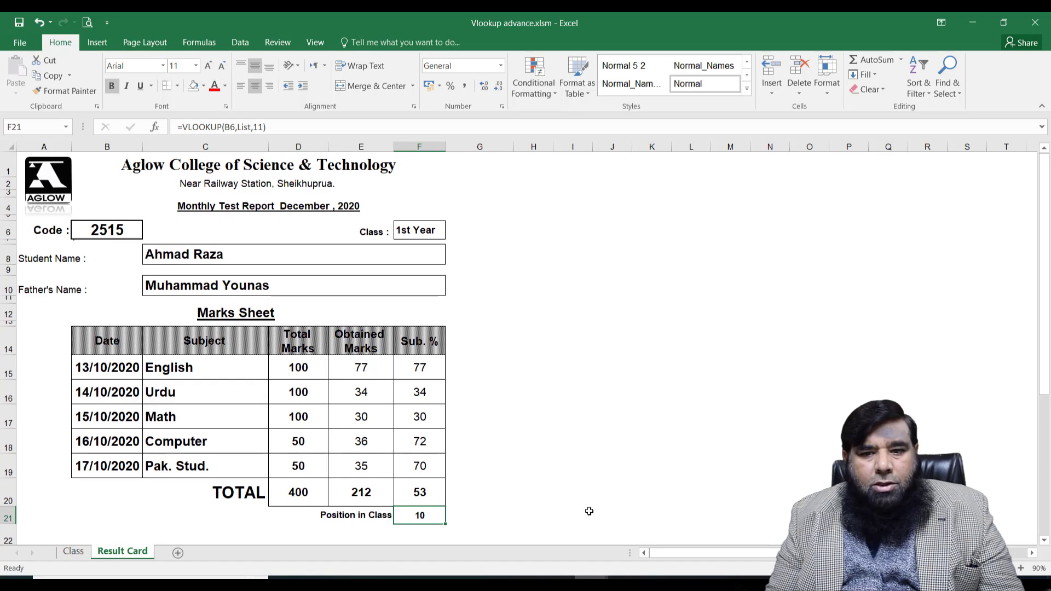
{"action": "left_click", "coordinate": [113, 87]}
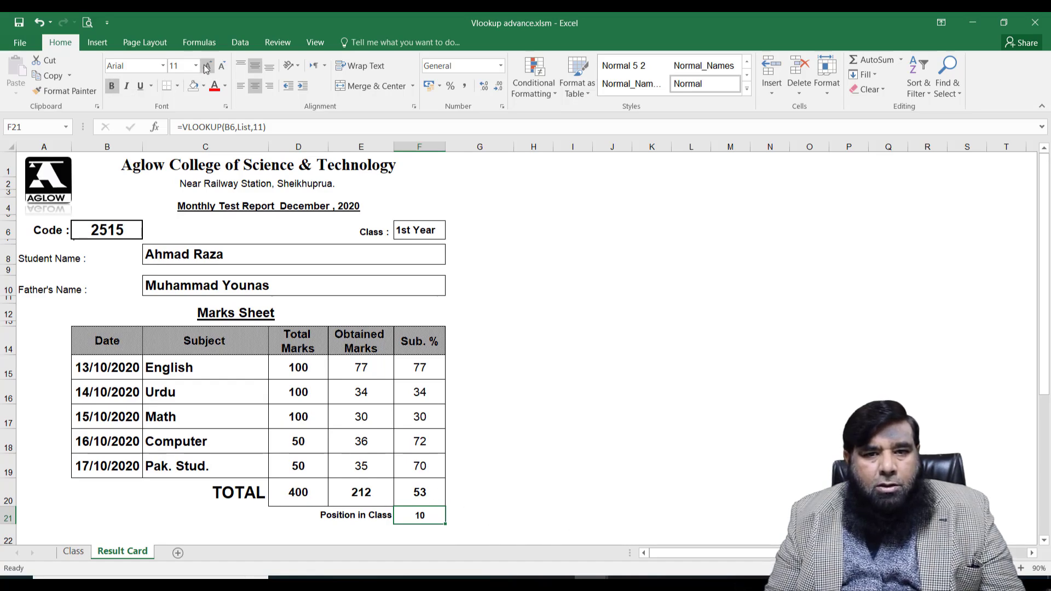
{"action": "left_click", "coordinate": [207, 66]}
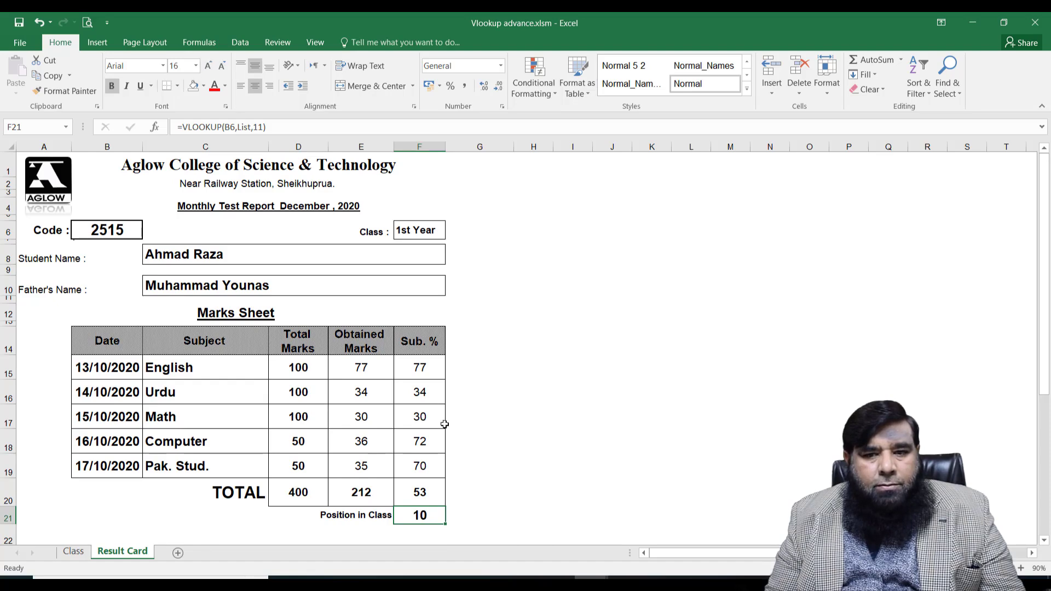
Increase the font size of the TOTAL row values in D20:F20 to 16.
{"action": "left_click", "coordinate": [416, 492]}
{"action": "left_click_drag", "start_coordinate": [313, 492], "coordinate": [406, 491]}
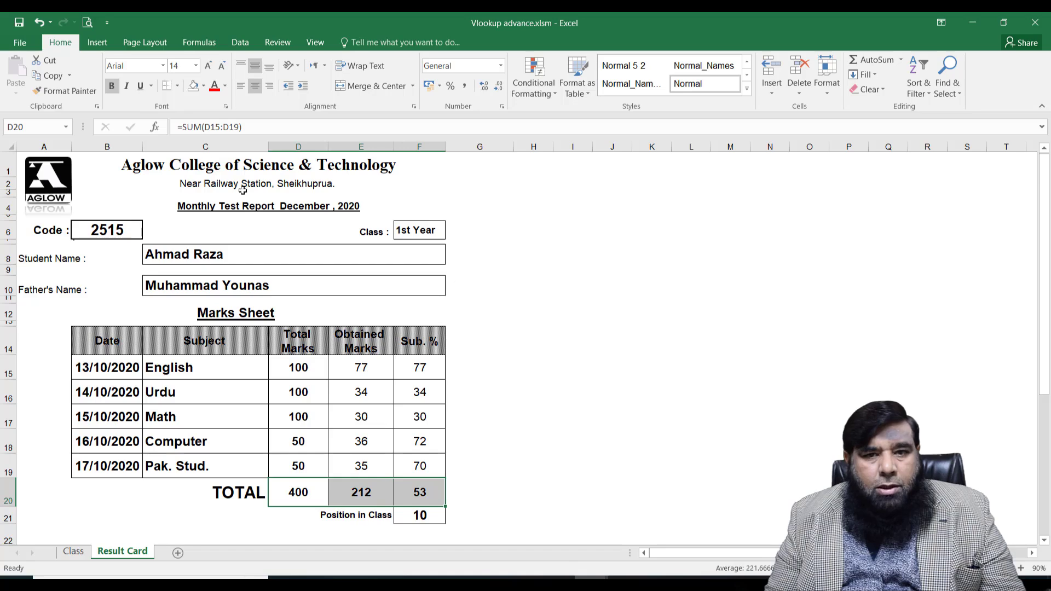
{"action": "left_click", "coordinate": [207, 66]}
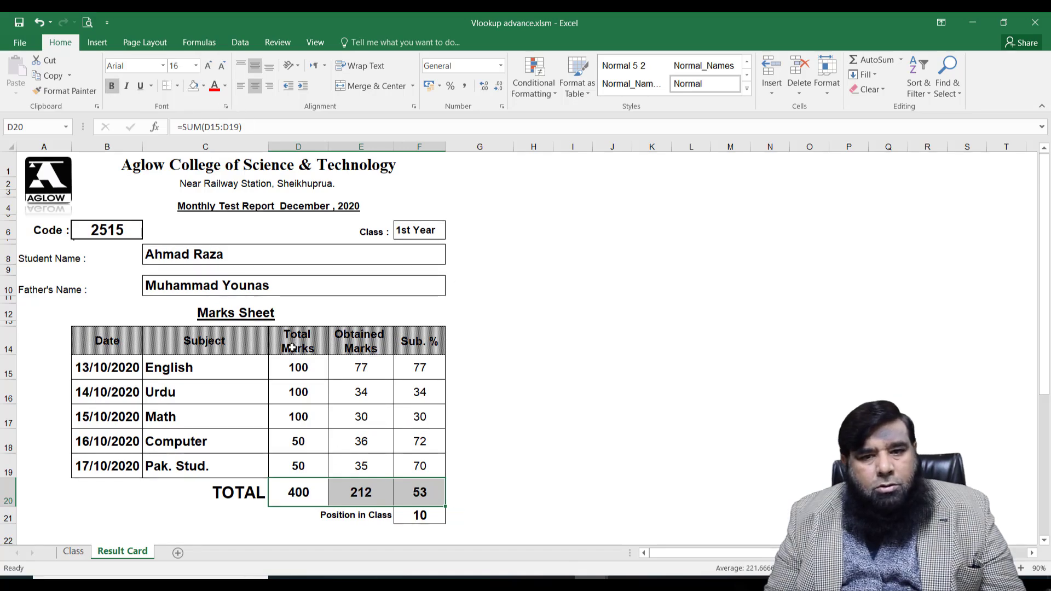
Fill the TOTAL row cells D20:F20 with the standard yellow color.
{"action": "left_click", "coordinate": [204, 86]}
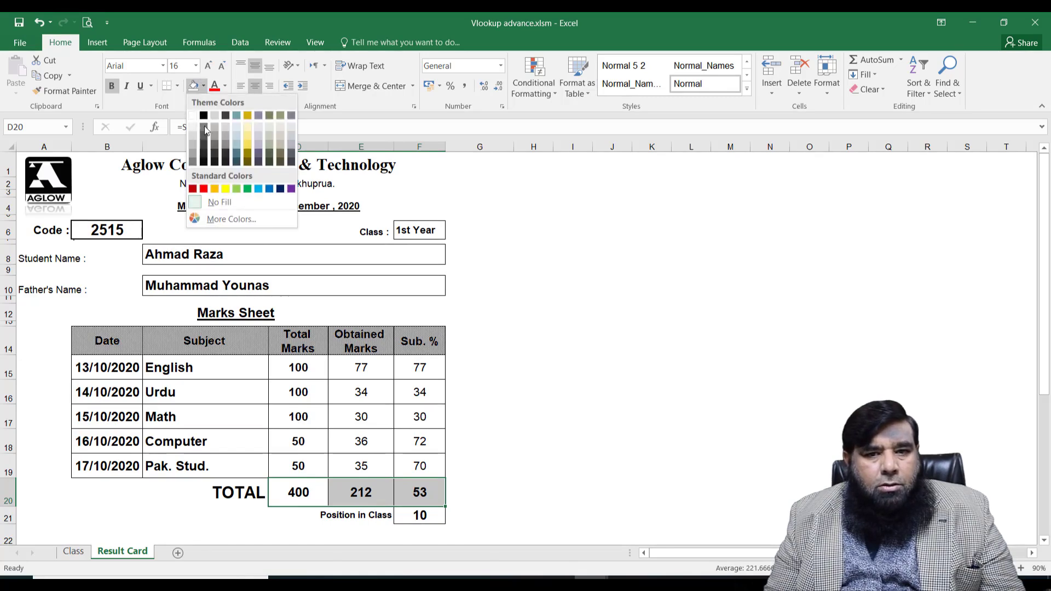
{"action": "left_click", "coordinate": [223, 189]}
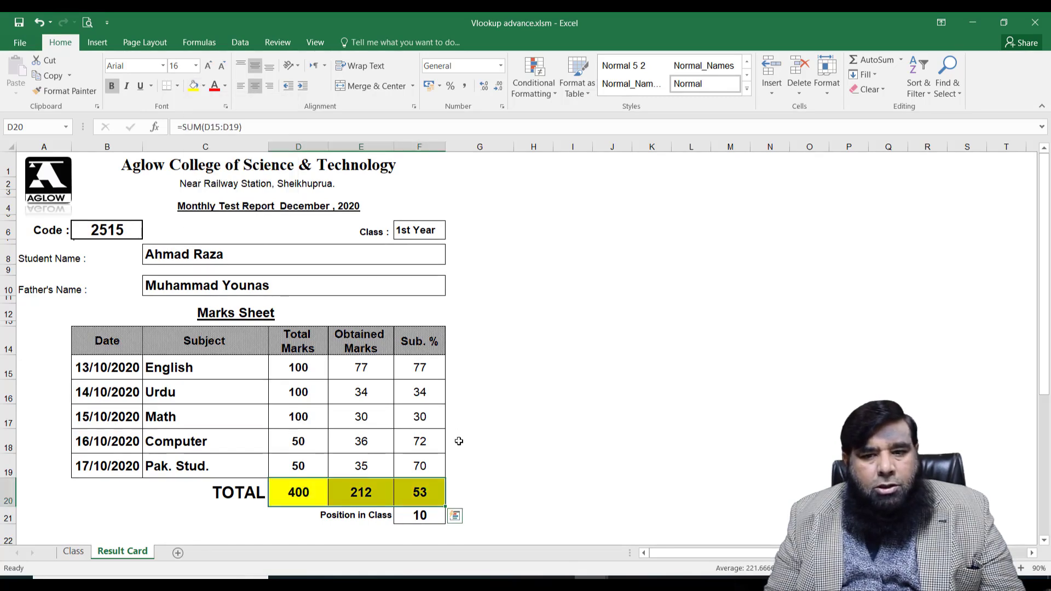
{"action": "left_click", "coordinate": [459, 441]}
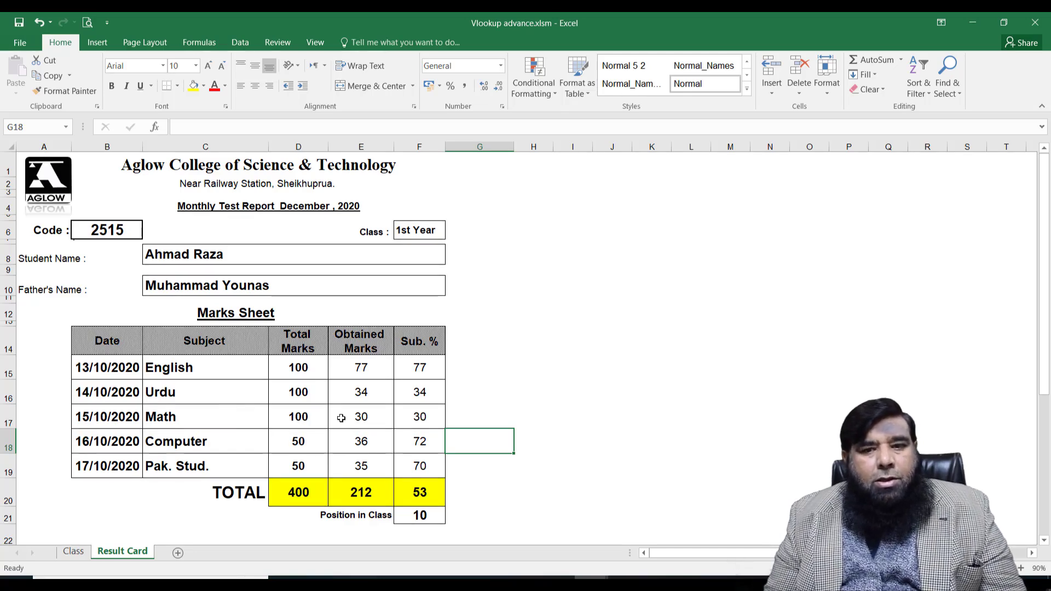
Make the five subject values in the Obtained Marks column, E15:E19, bold.
{"action": "left_click_drag", "start_coordinate": [361, 368], "coordinate": [361, 466]}
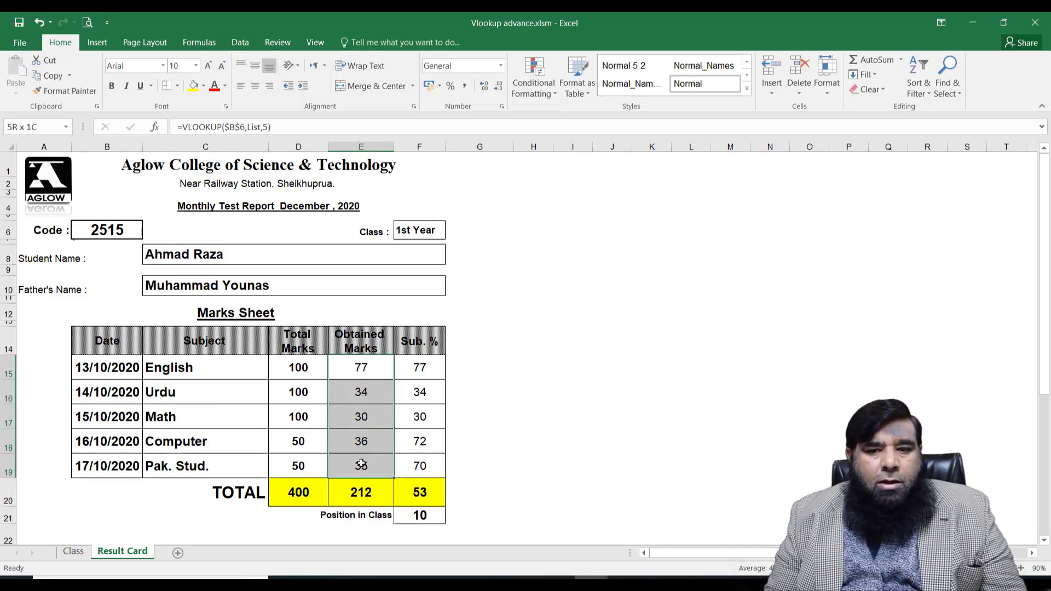
{"action": "left_click", "coordinate": [111, 86]}
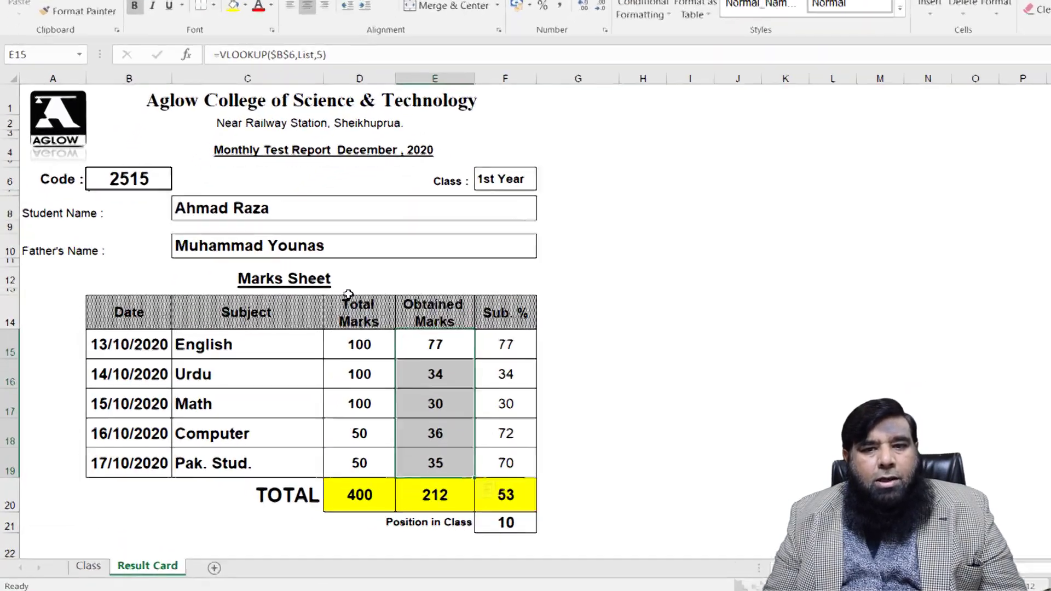
{"action": "left_click", "coordinate": [373, 282]}
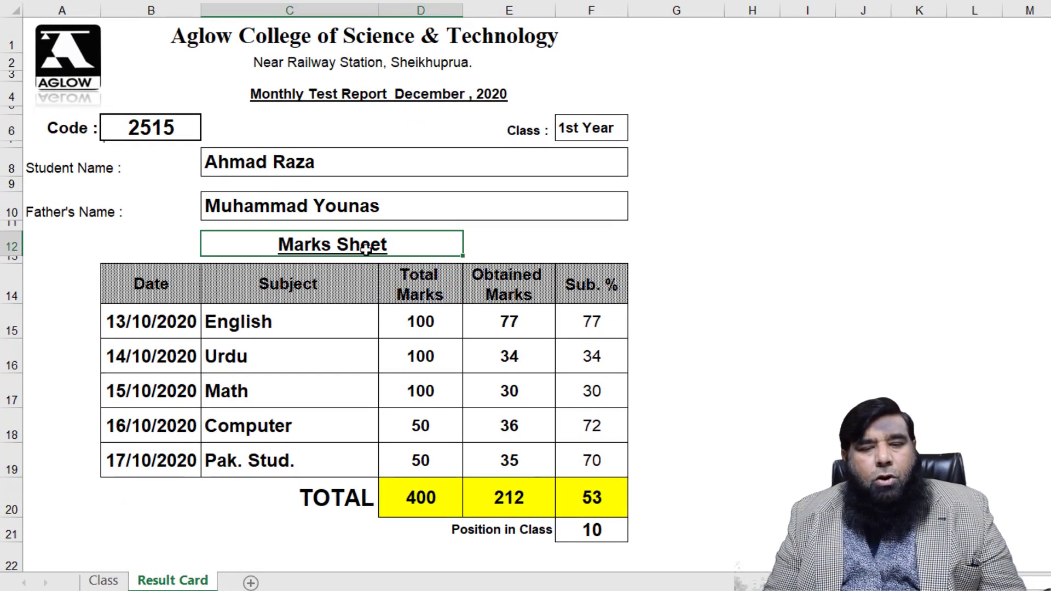
Enter the student code 2512 in cell B6 of the Result Card to test the lookups.
{"action": "left_click", "coordinate": [151, 130]}
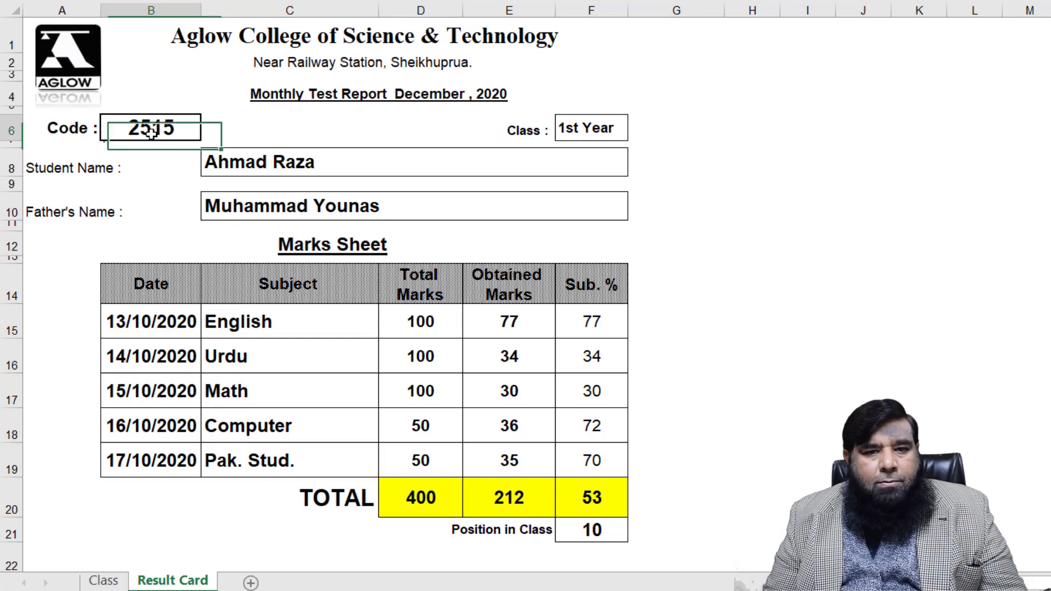
{"action": "type", "text": "25"}
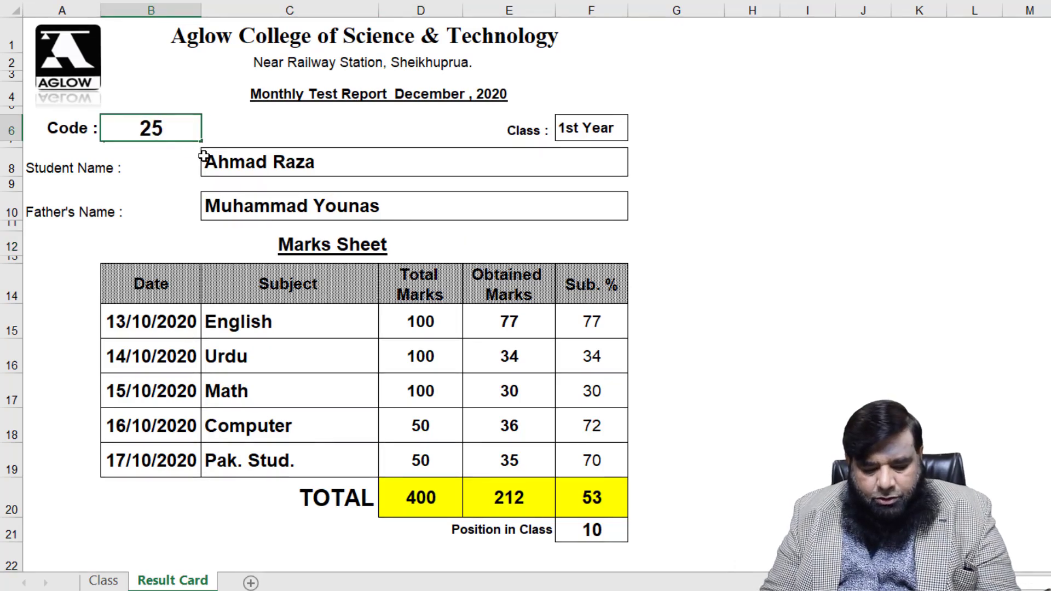
{"action": "type", "text": "12"}
{"action": "key", "text": "Return"}
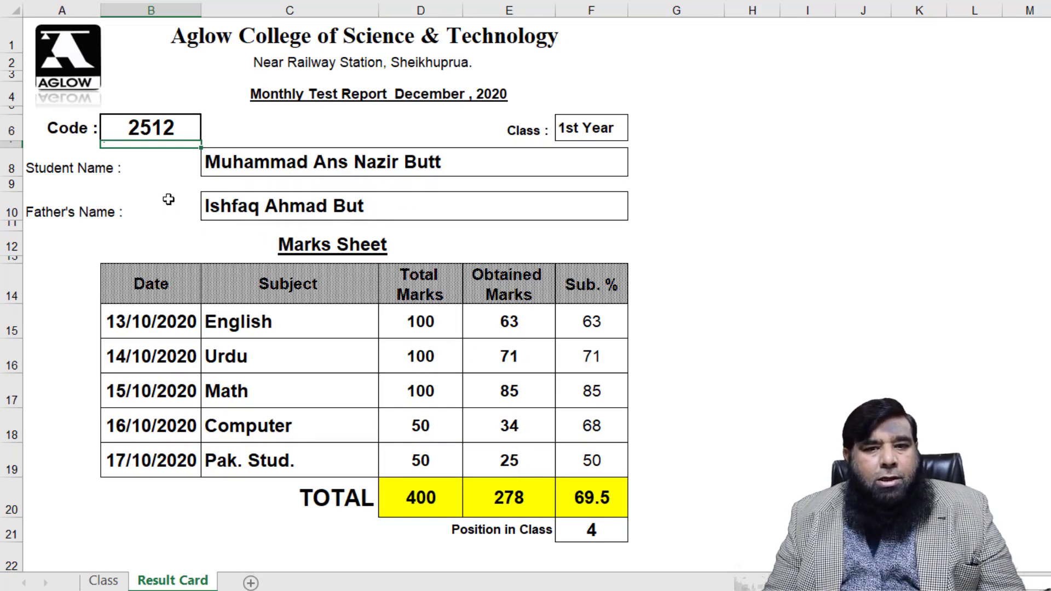
Compare the Result Card details, marks and position for code 2512 with that student's row on the Class sheet.
{"action": "left_click", "coordinate": [104, 581]}
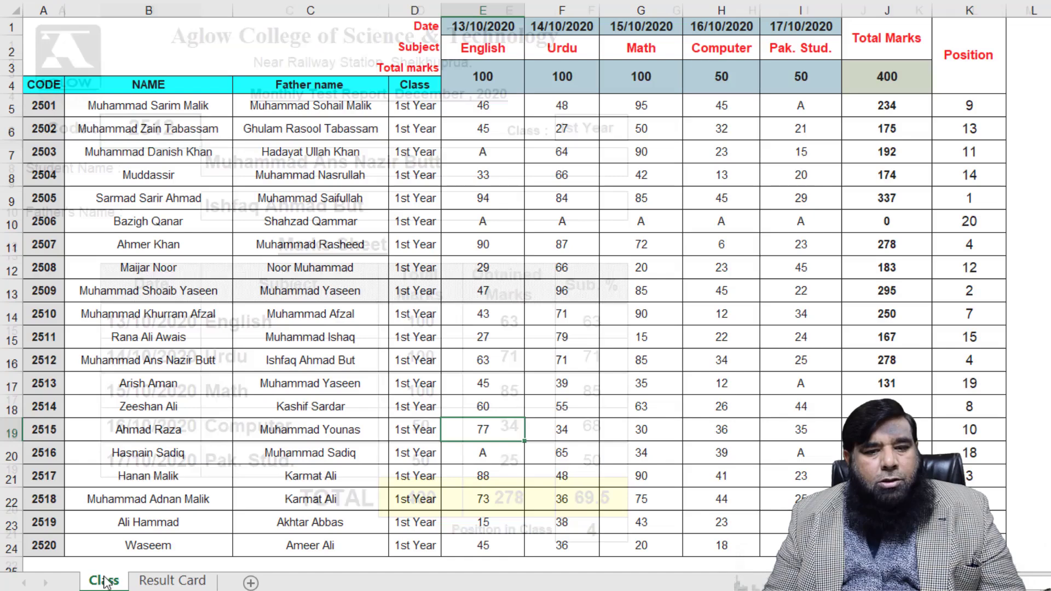
{"action": "left_click_drag", "start_coordinate": [54, 366], "coordinate": [963, 364]}
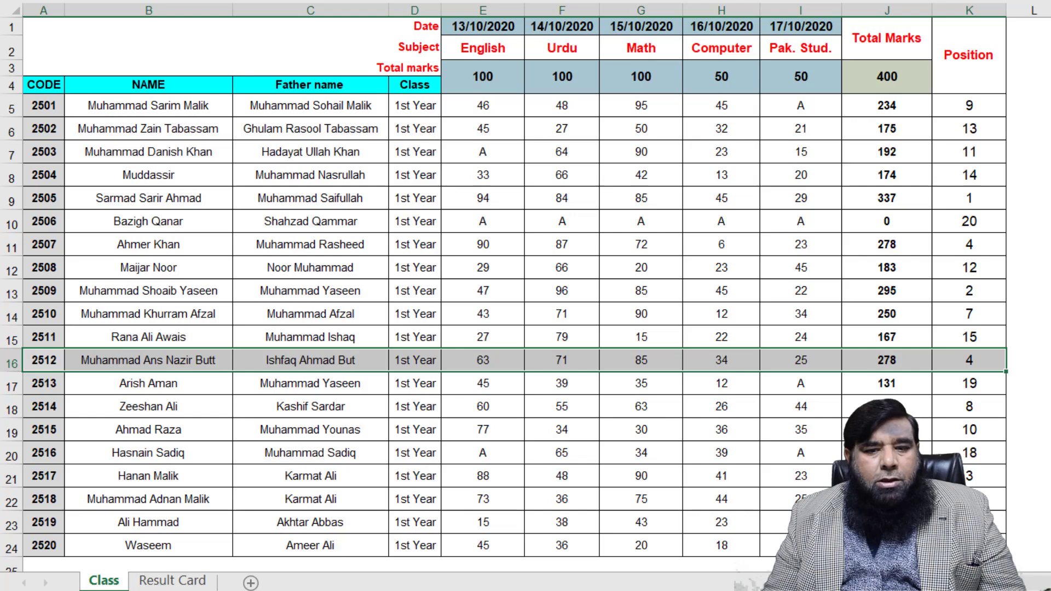
{"action": "left_click", "coordinate": [172, 580]}
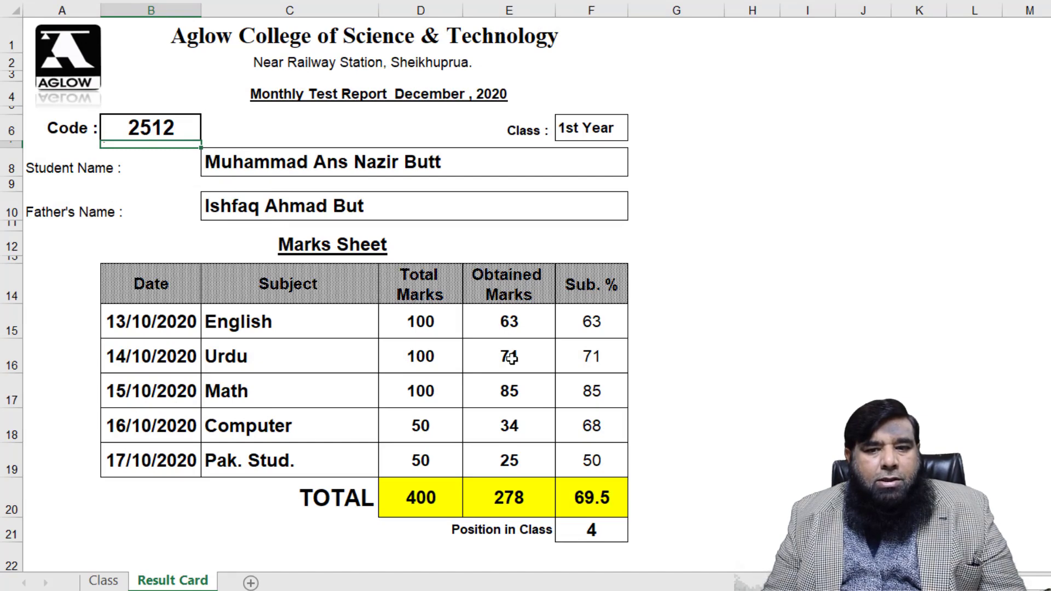
{"action": "left_click", "coordinate": [104, 580]}
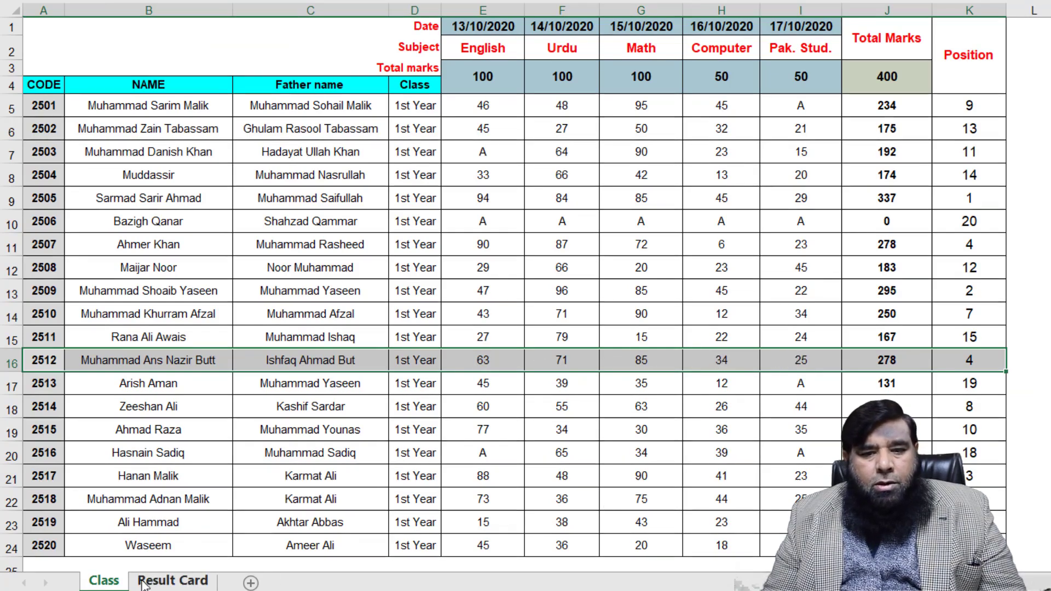
{"action": "left_click", "coordinate": [159, 582]}
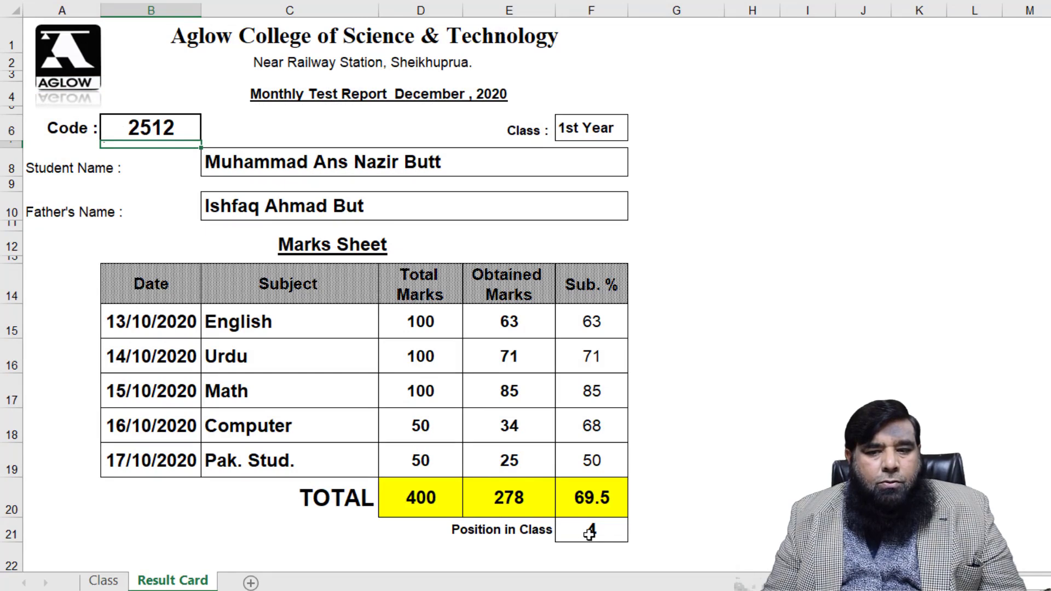
{"action": "left_click", "coordinate": [104, 580]}
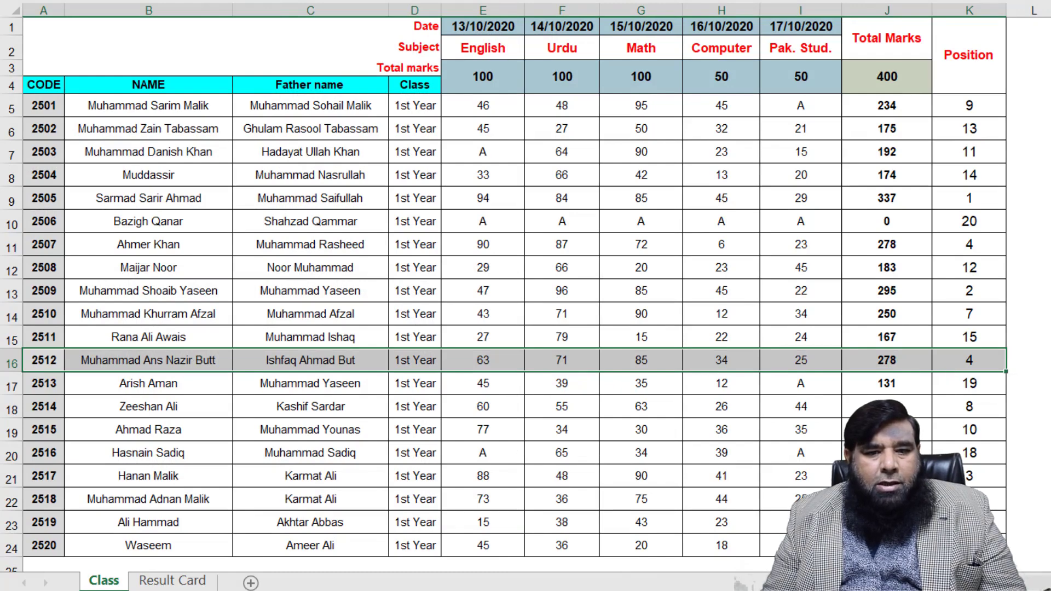
{"action": "left_click", "coordinate": [172, 581]}
Change the student code in cell B6 of the Result Card to 2505.
{"action": "left_click", "coordinate": [151, 138]}
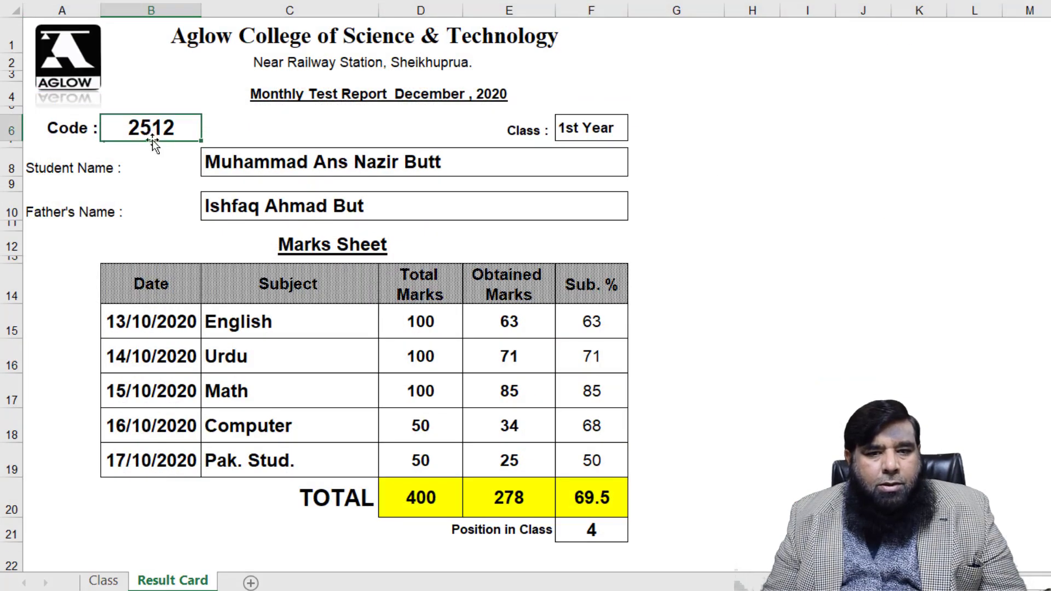
{"action": "type", "text": "2505"}
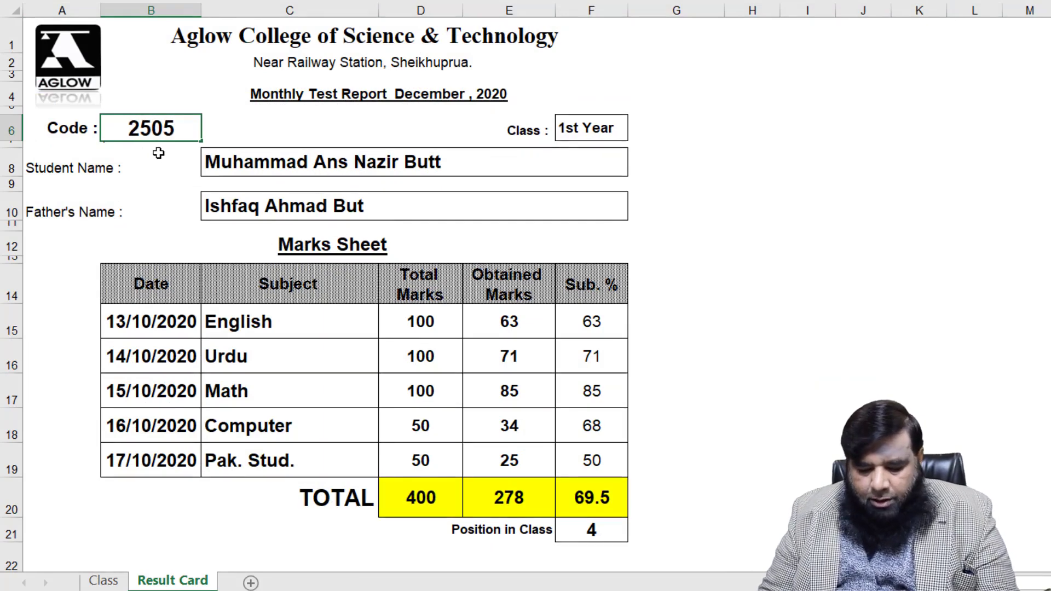
{"action": "key", "text": "Return"}
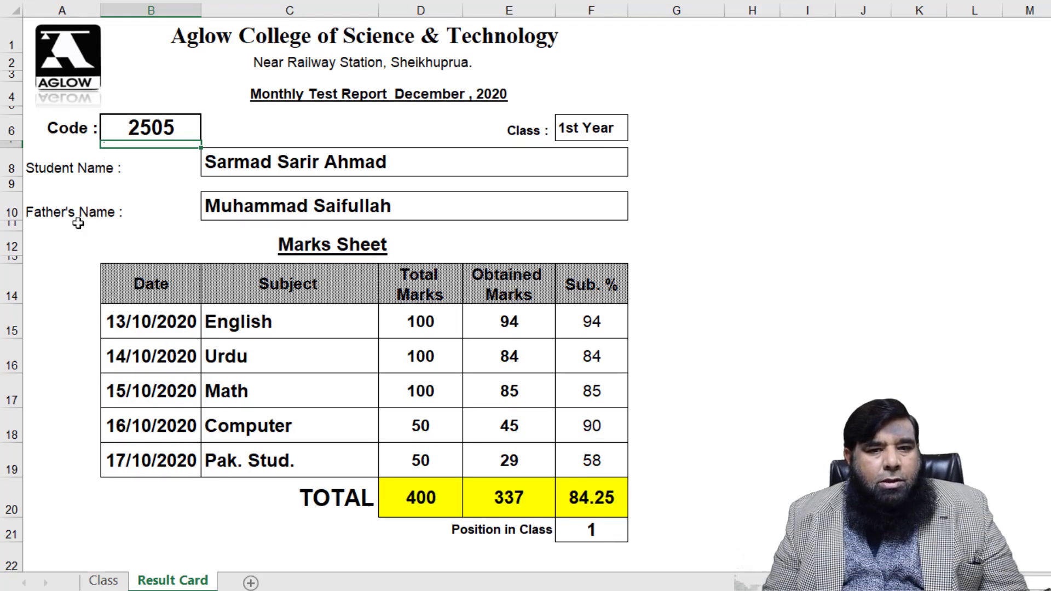
Check the row for code 2505 on the Class sheet from name through to position, and return to the Result Card.
{"action": "left_click", "coordinate": [107, 582]}
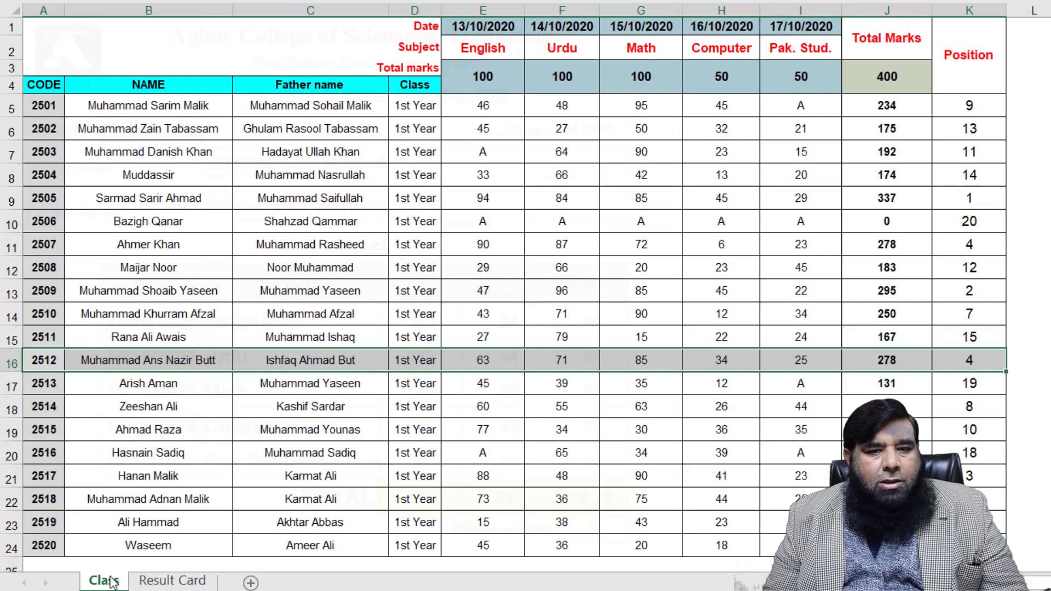
{"action": "left_click", "coordinate": [93, 198]}
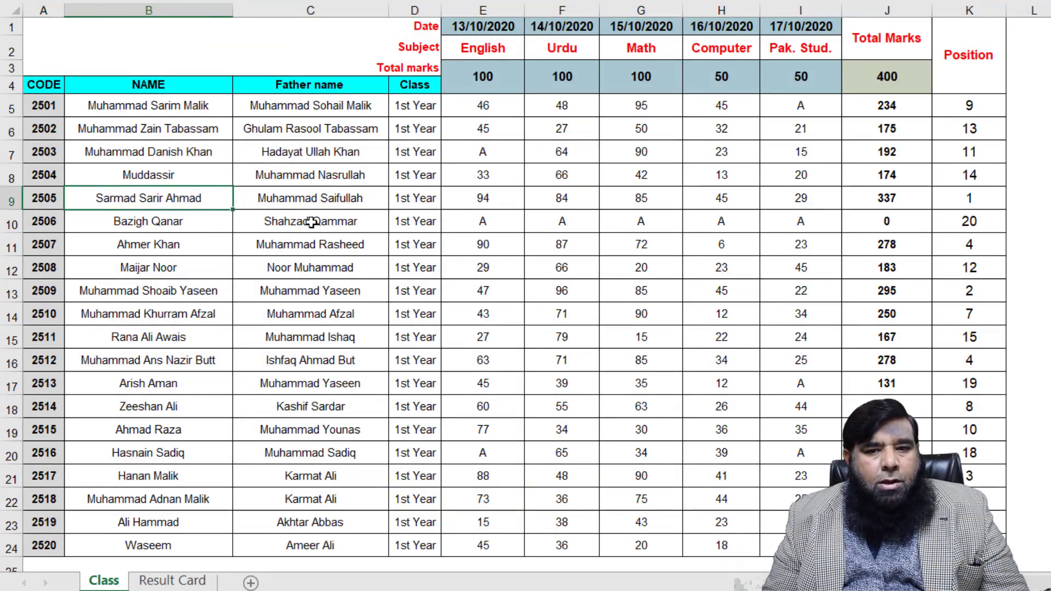
{"action": "key", "text": "Right"}
{"action": "key", "text": "Right"}
{"action": "key", "text": "Right"}
{"action": "key", "text": "Right"}
{"action": "key", "text": "Right"}
{"action": "key", "text": "Right"}
{"action": "key", "text": "Right"}
{"action": "key", "text": "Right"}
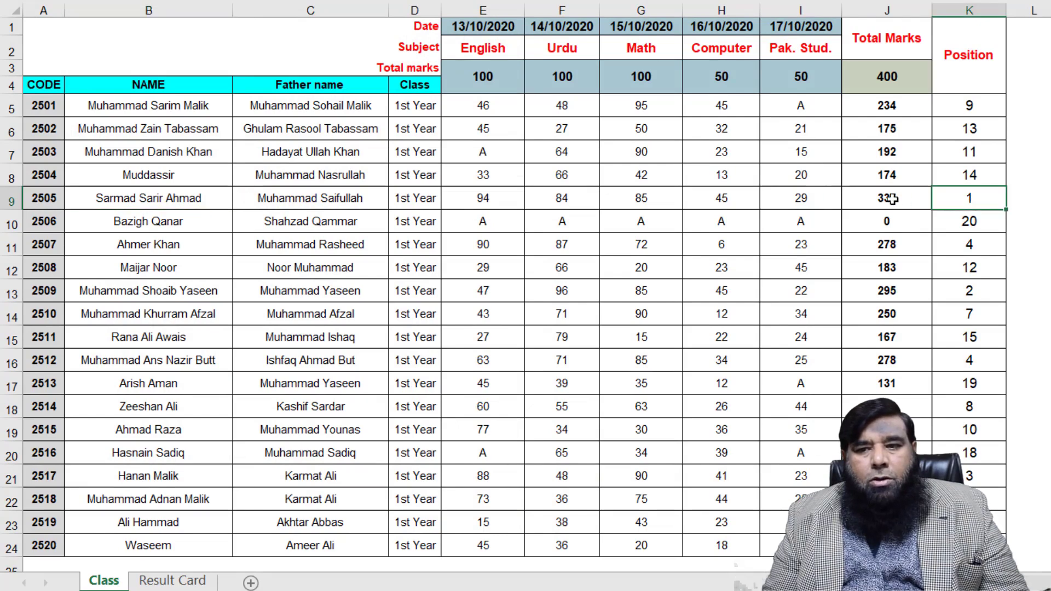
{"action": "left_click", "coordinate": [173, 580]}
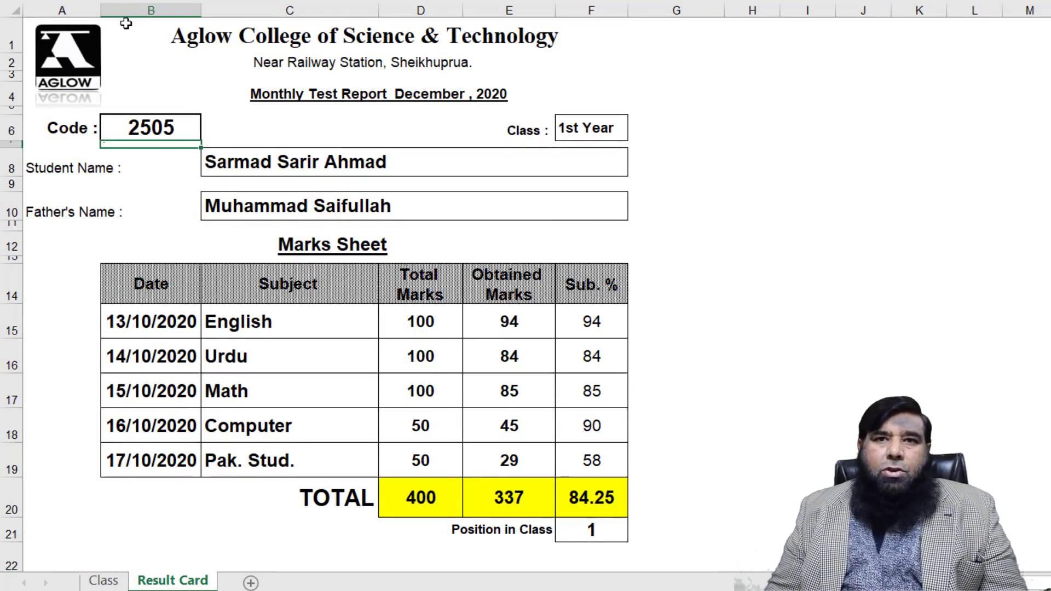
Start a data validation rule for the Code cell B6 and set it to allow a List.
{"action": "key", "text": "Up"}
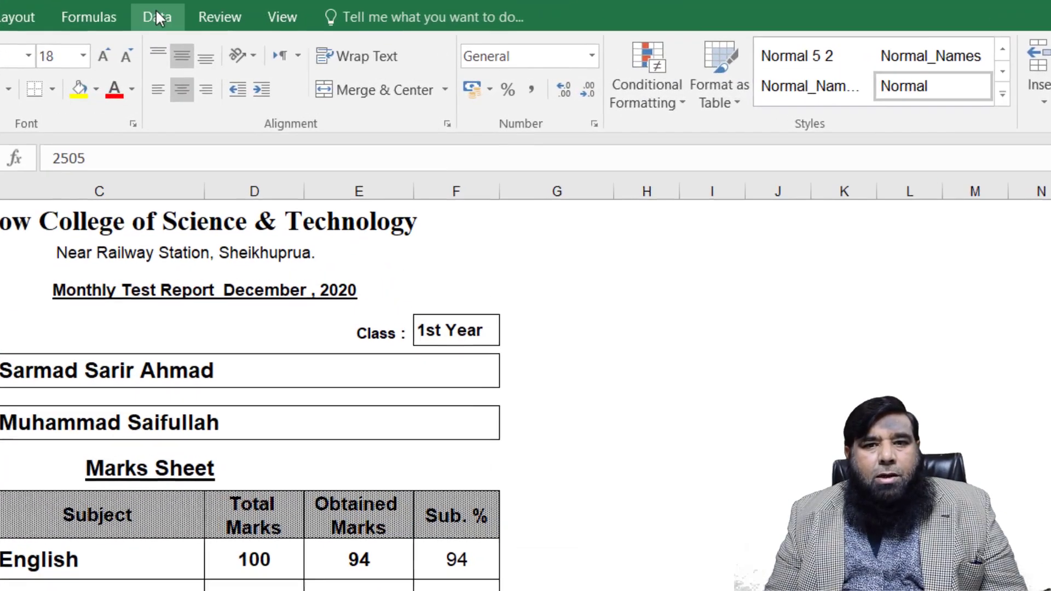
{"action": "left_click", "coordinate": [240, 43]}
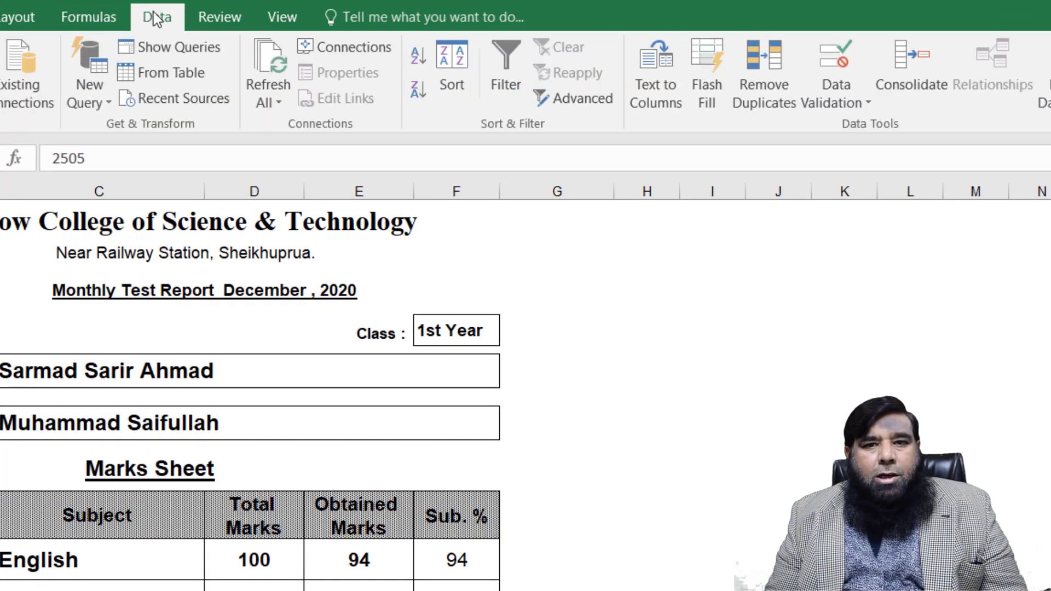
{"action": "left_click", "coordinate": [860, 102]}
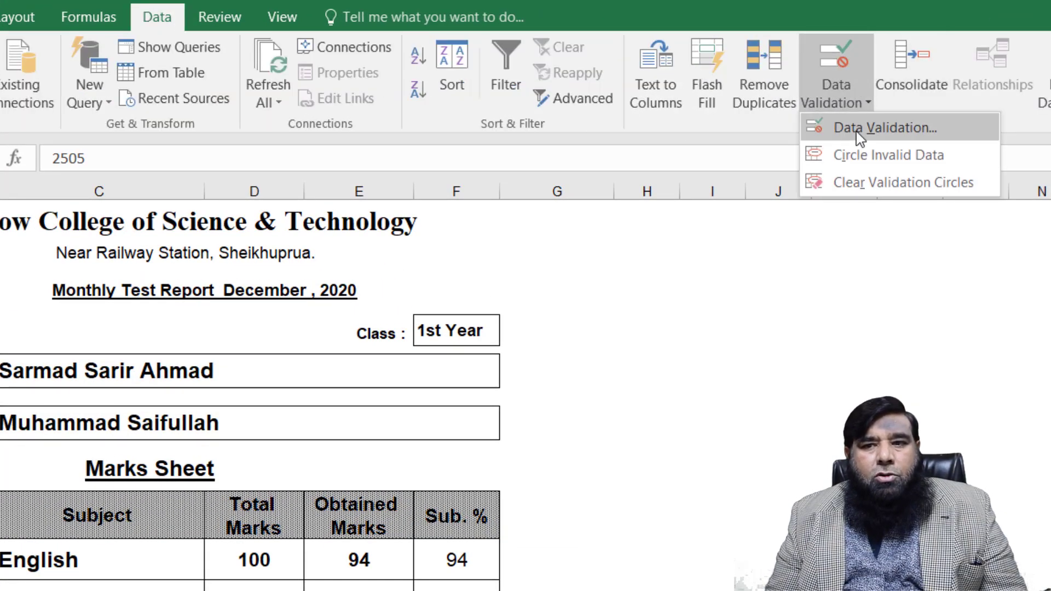
{"action": "left_click", "coordinate": [857, 130]}
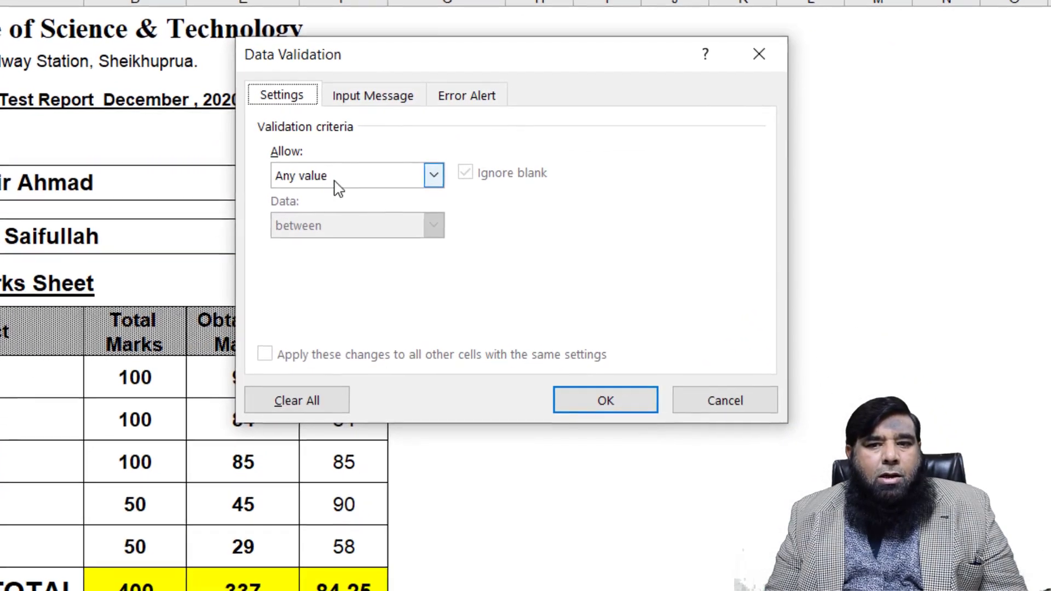
{"action": "left_click", "coordinate": [432, 175]}
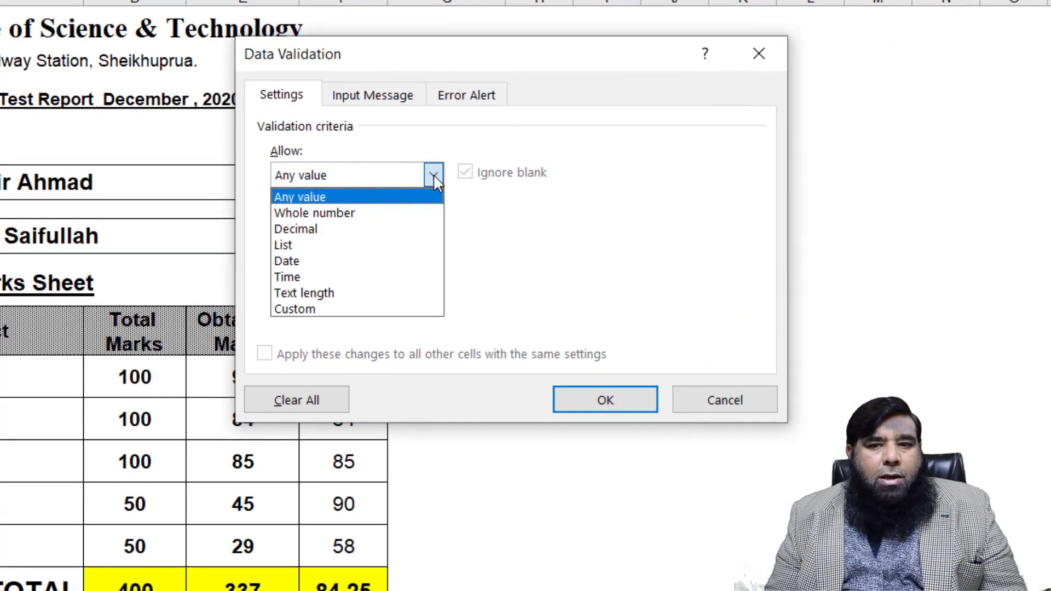
{"action": "left_click", "coordinate": [345, 243]}
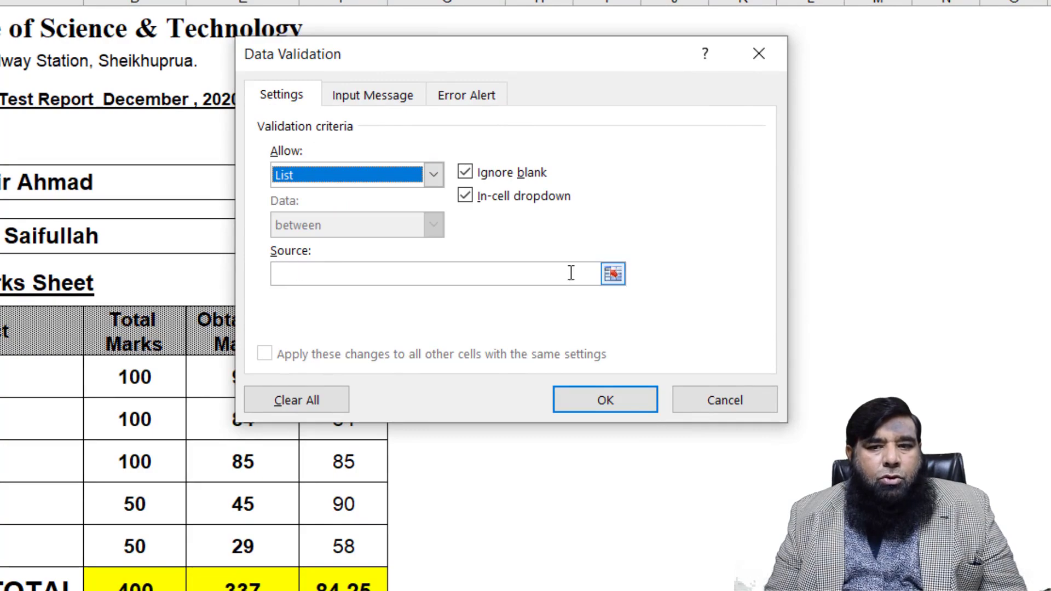
Set the validation list's source to the student codes on the Class sheet, =Class!$A$5:$A$24, and apply the rule.
{"action": "left_click", "coordinate": [613, 274]}
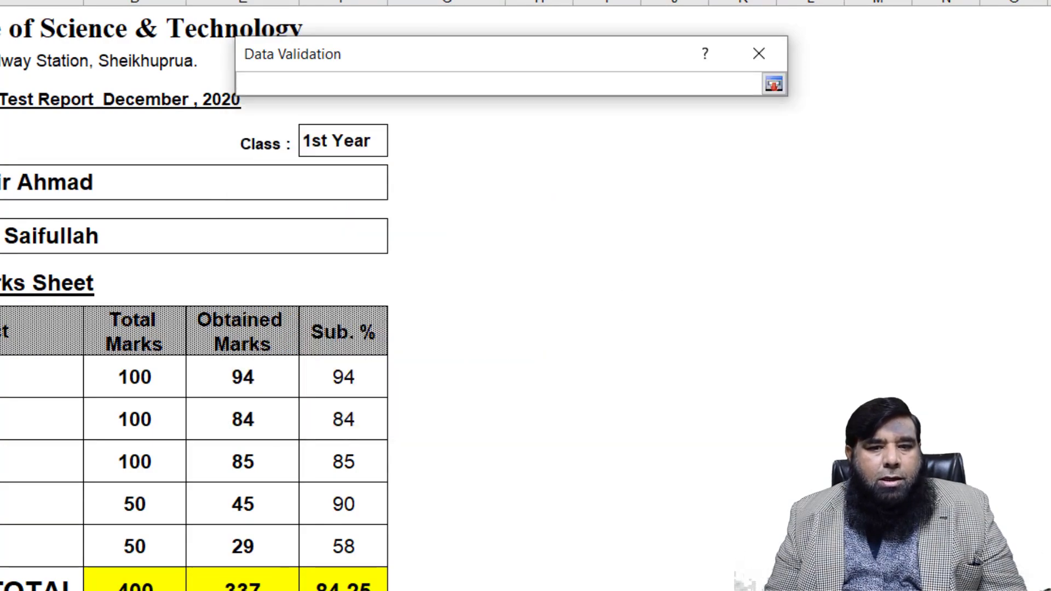
{"action": "left_click", "coordinate": [118, 589]}
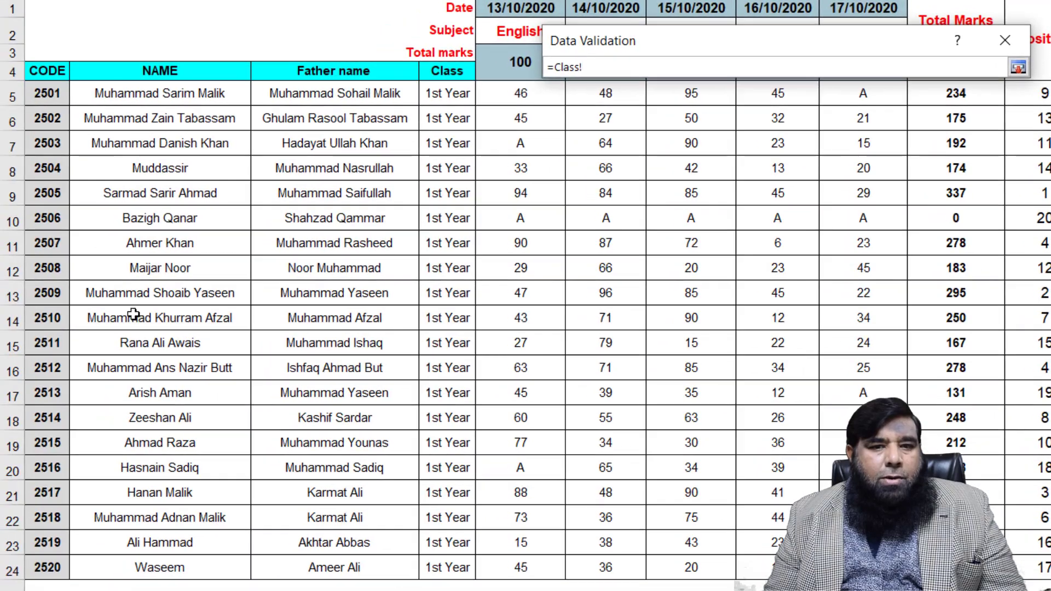
{"action": "left_click_drag", "start_coordinate": [48, 94], "coordinate": [46, 569]}
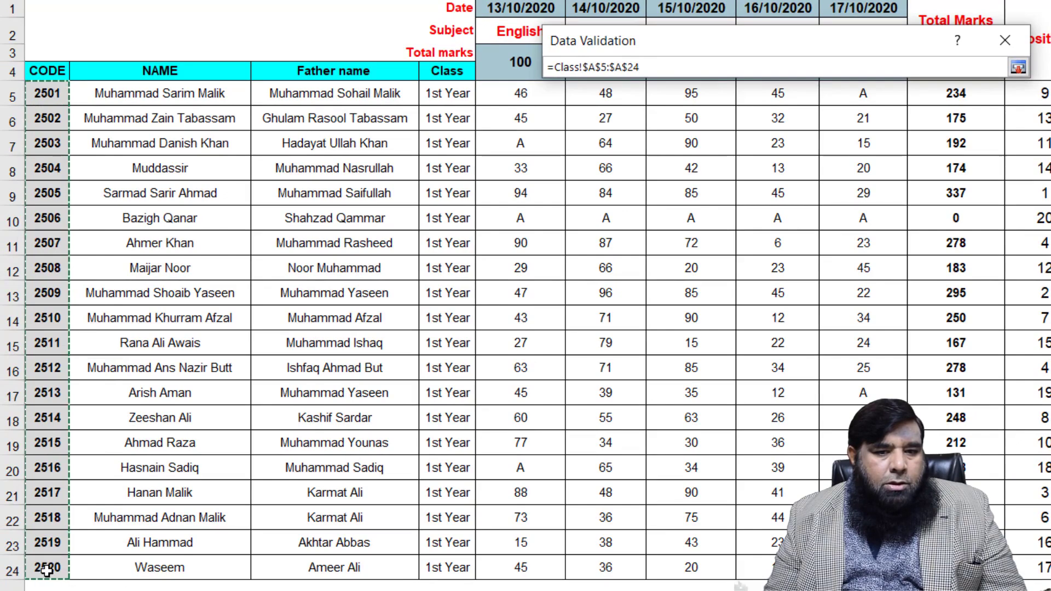
{"action": "left_click", "coordinate": [1018, 67]}
{"action": "left_click", "coordinate": [870, 347]}
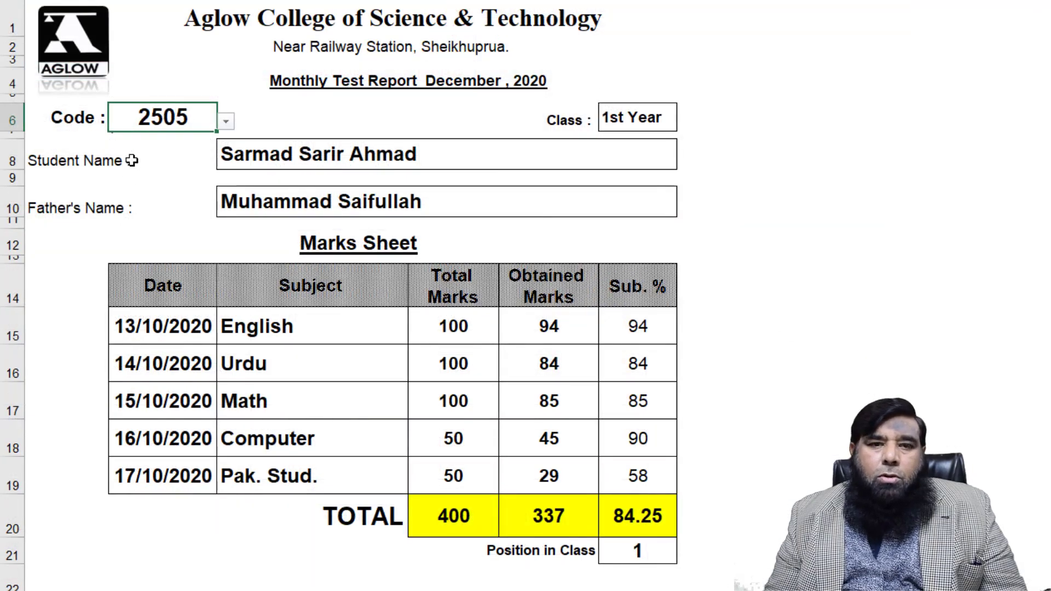
Test the drop-down list in cell B6 by choosing student code 2508 and picking from the list once more.
{"action": "left_click", "coordinate": [225, 122]}
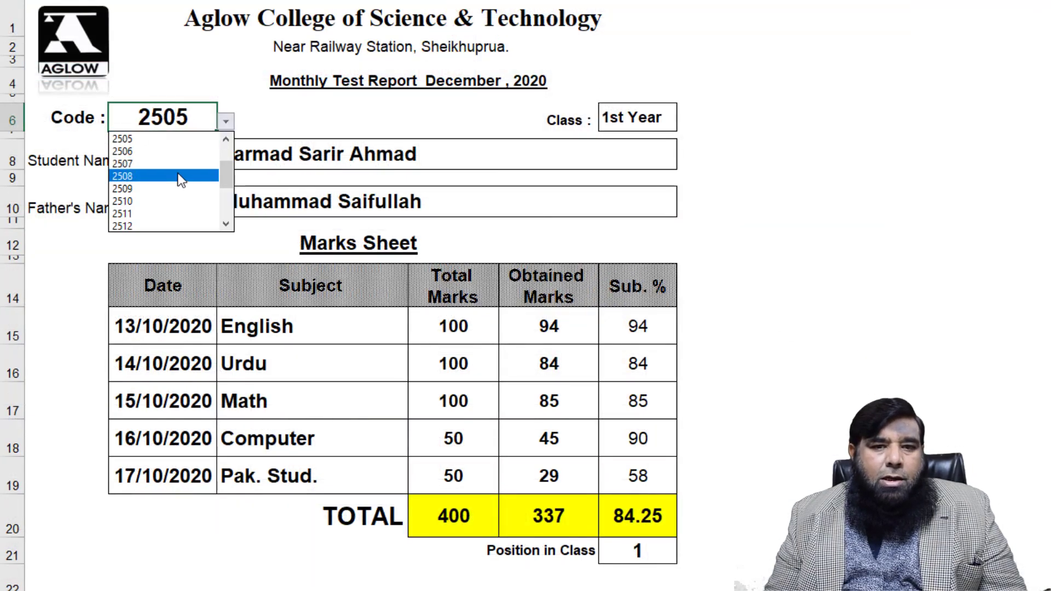
{"action": "key", "text": "Escape"}
{"action": "left_click", "coordinate": [177, 172]}
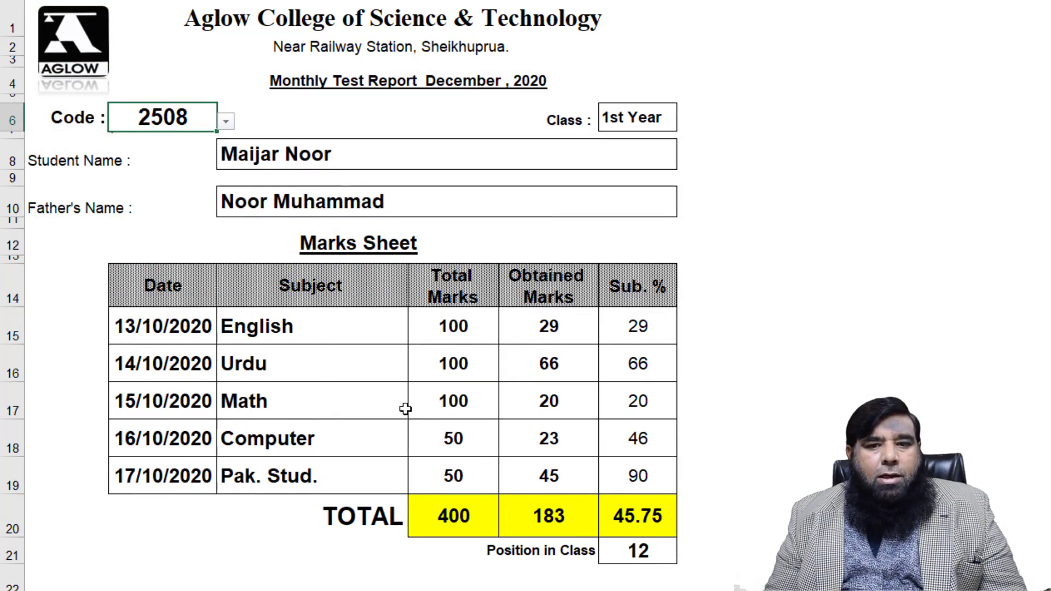
{"action": "left_click", "coordinate": [227, 126]}
{"action": "left_click", "coordinate": [147, 215]}
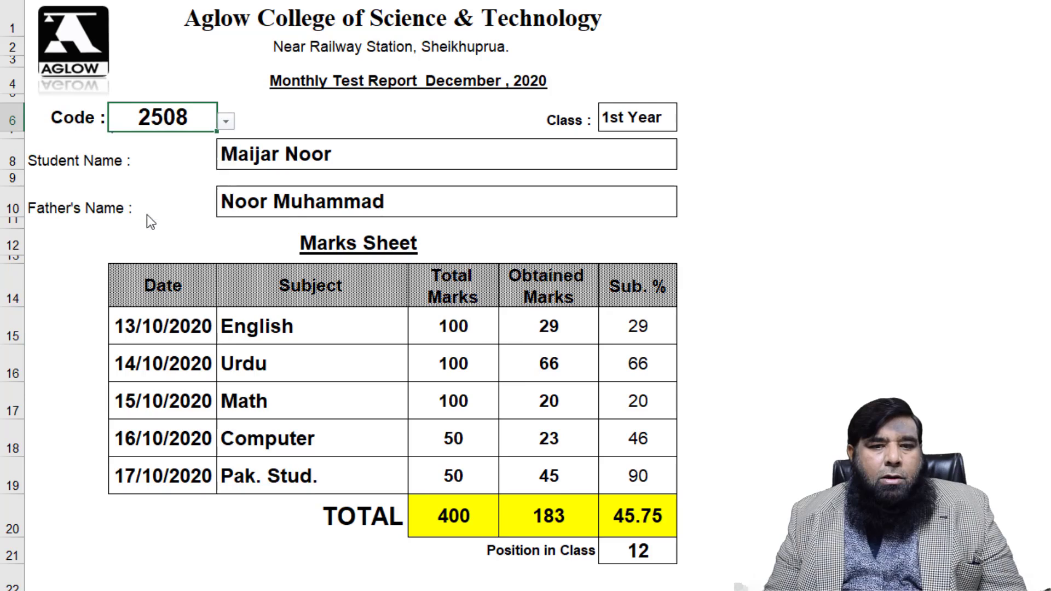
Test the drop-down list in the Code cell by choosing student codes 2513 and 2516, finishing on 2515.
{"action": "left_click", "coordinate": [226, 121]}
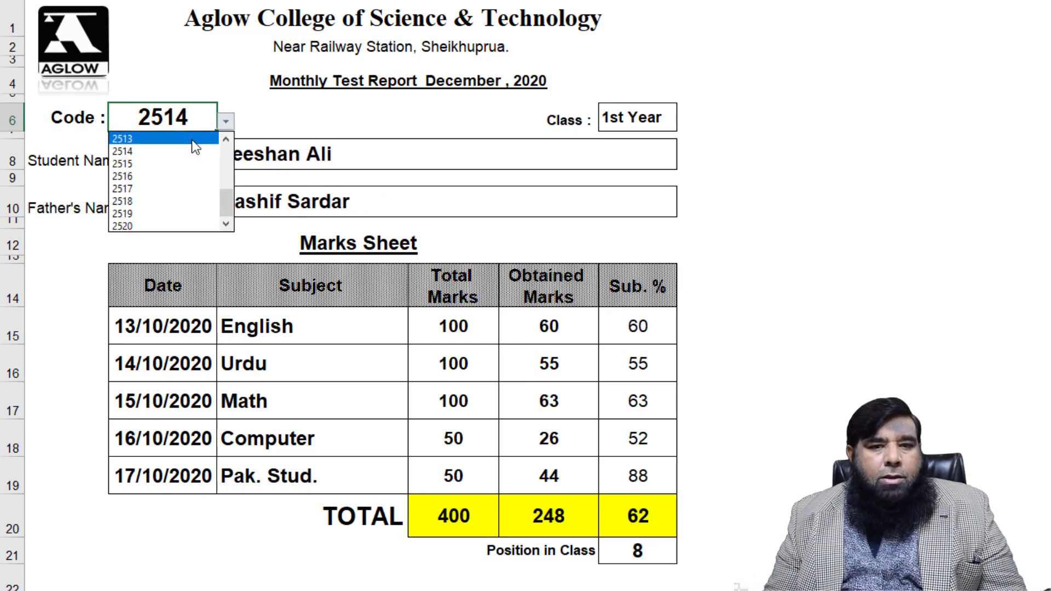
{"action": "left_click", "coordinate": [188, 142]}
{"action": "left_click", "coordinate": [226, 121]}
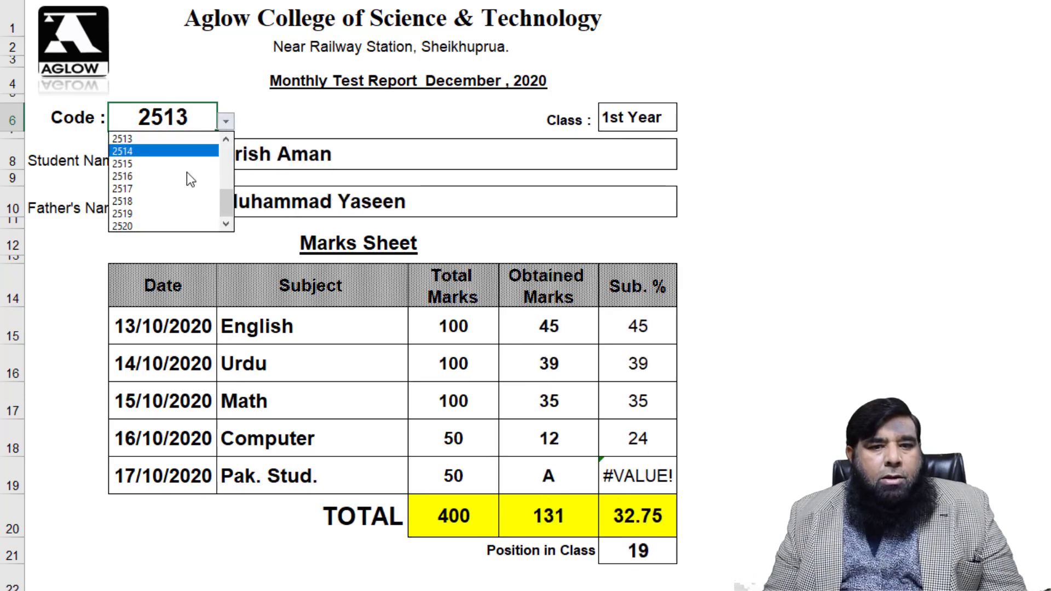
{"action": "left_click", "coordinate": [180, 176]}
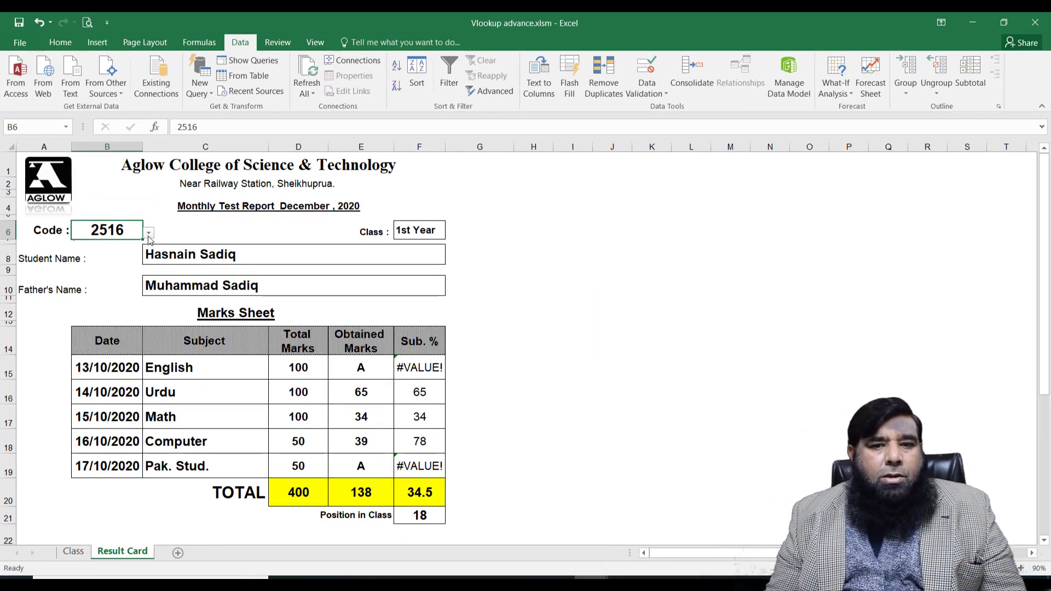
{"action": "left_click", "coordinate": [149, 234]}
{"action": "left_click", "coordinate": [124, 258]}
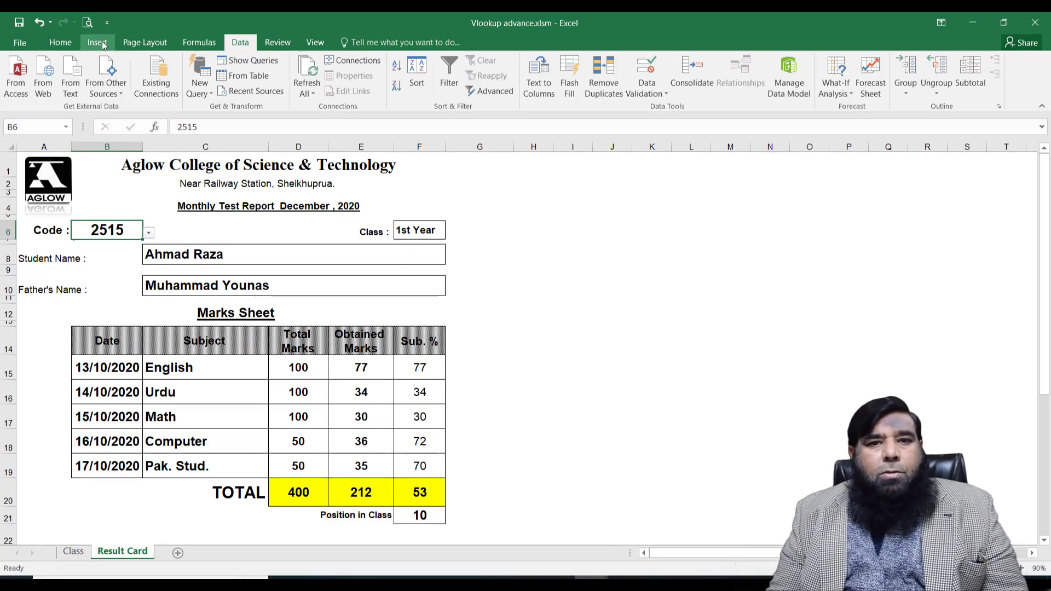
Check the print preview of the Result Card for code 2515 and return to the sheet without printing.
{"action": "left_click", "coordinate": [24, 46]}
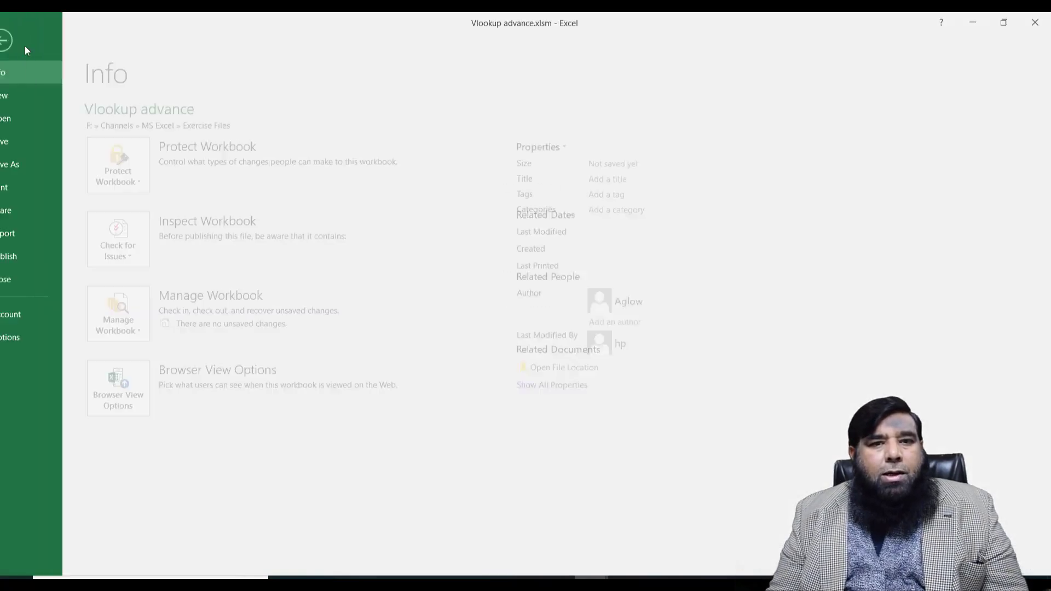
{"action": "left_click", "coordinate": [31, 189]}
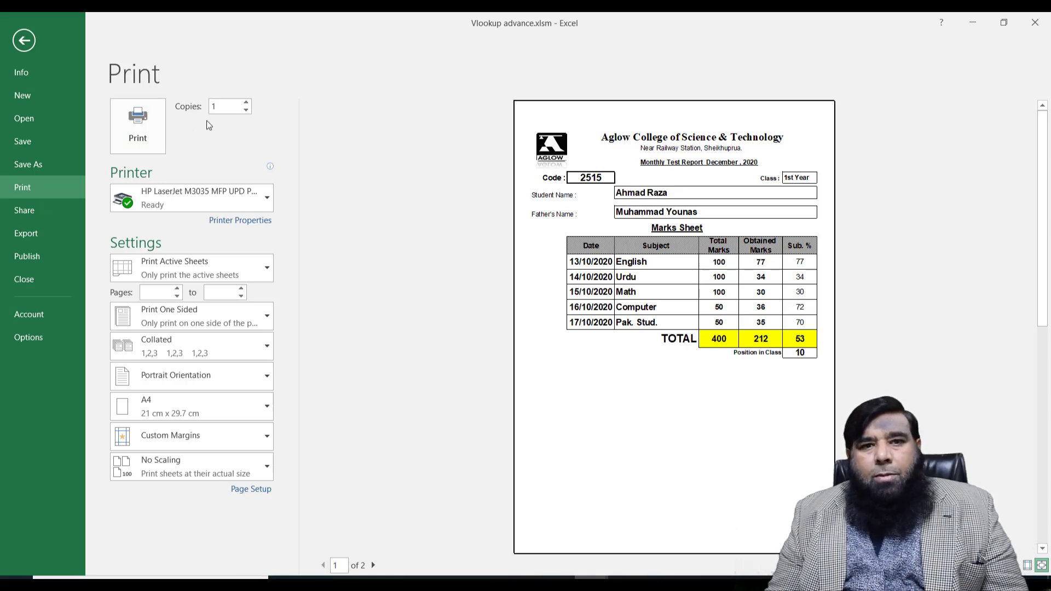
{"action": "left_click", "coordinate": [25, 46]}
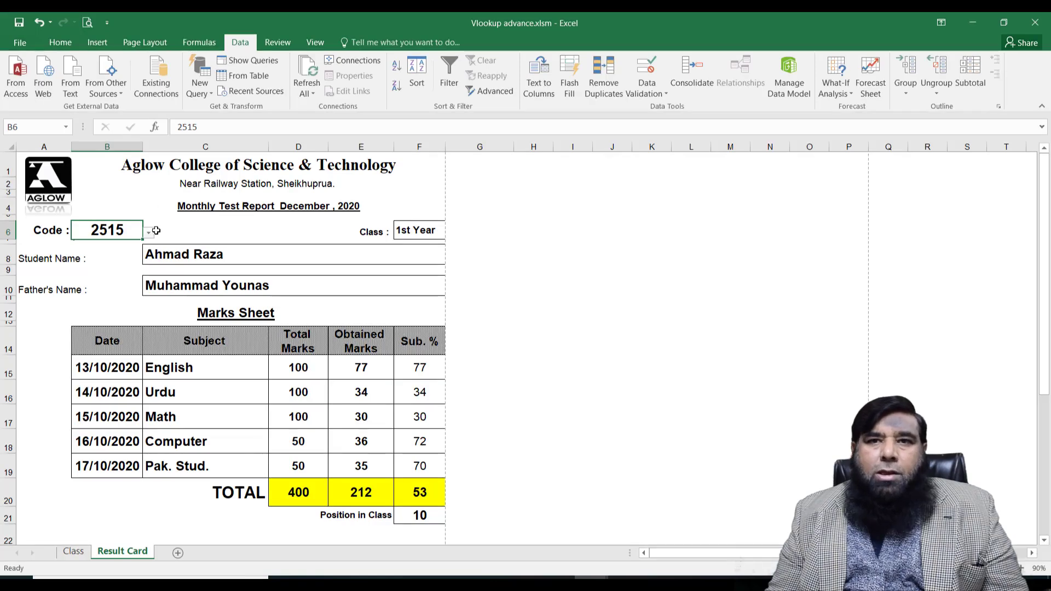